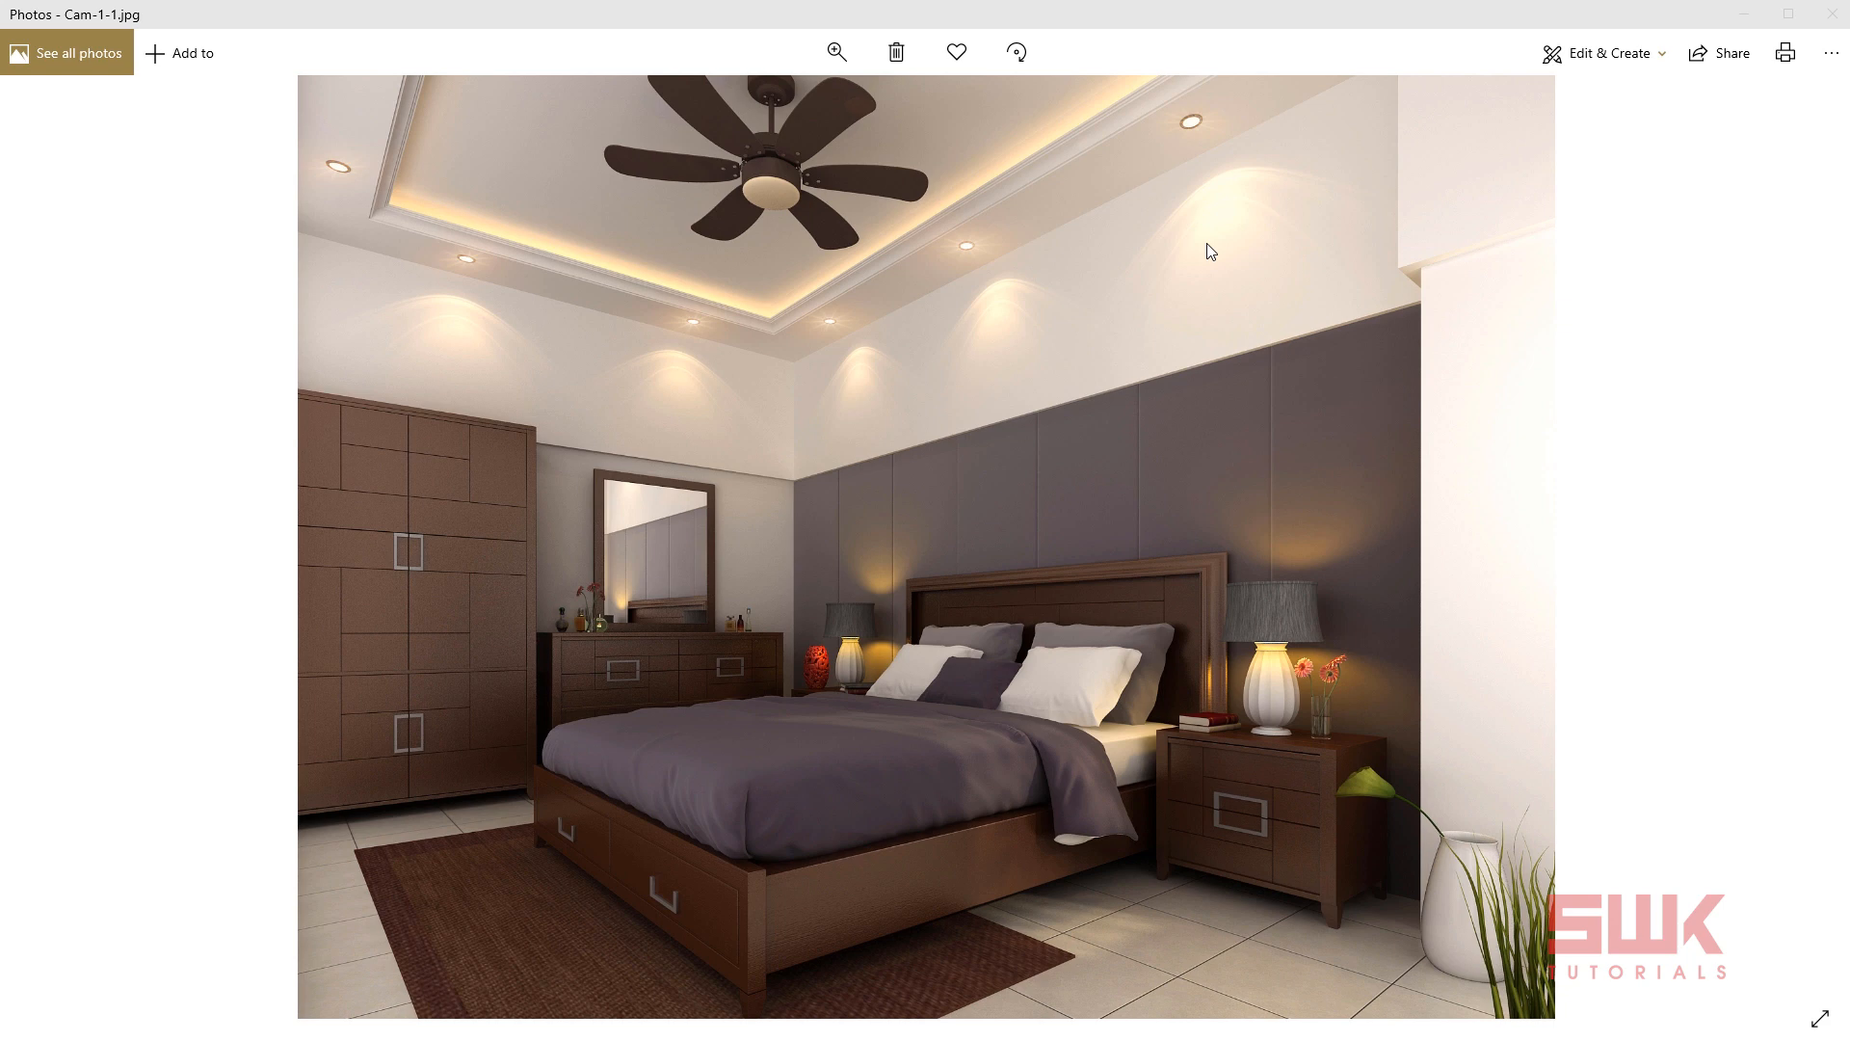
Look through the interior reference renders and examine the downlight patterns that the spotlights cast on the walls.
key(Right)
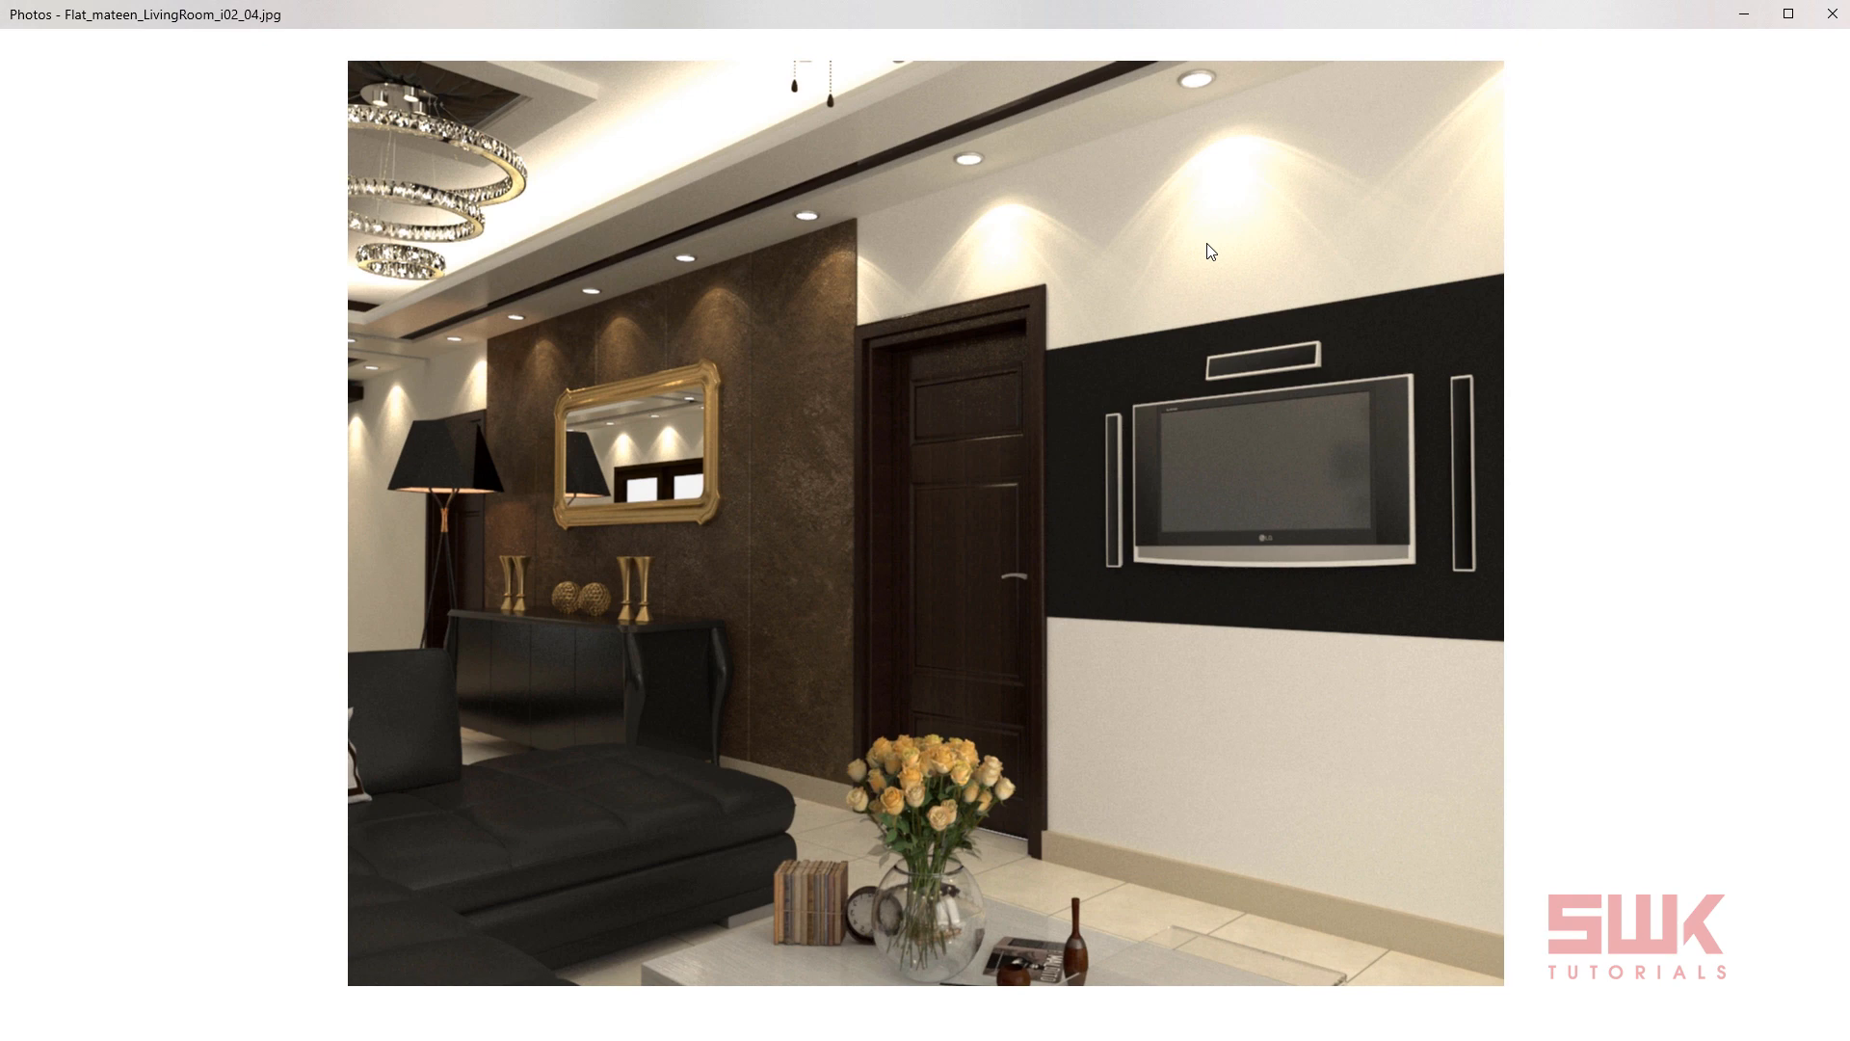
key(Right)
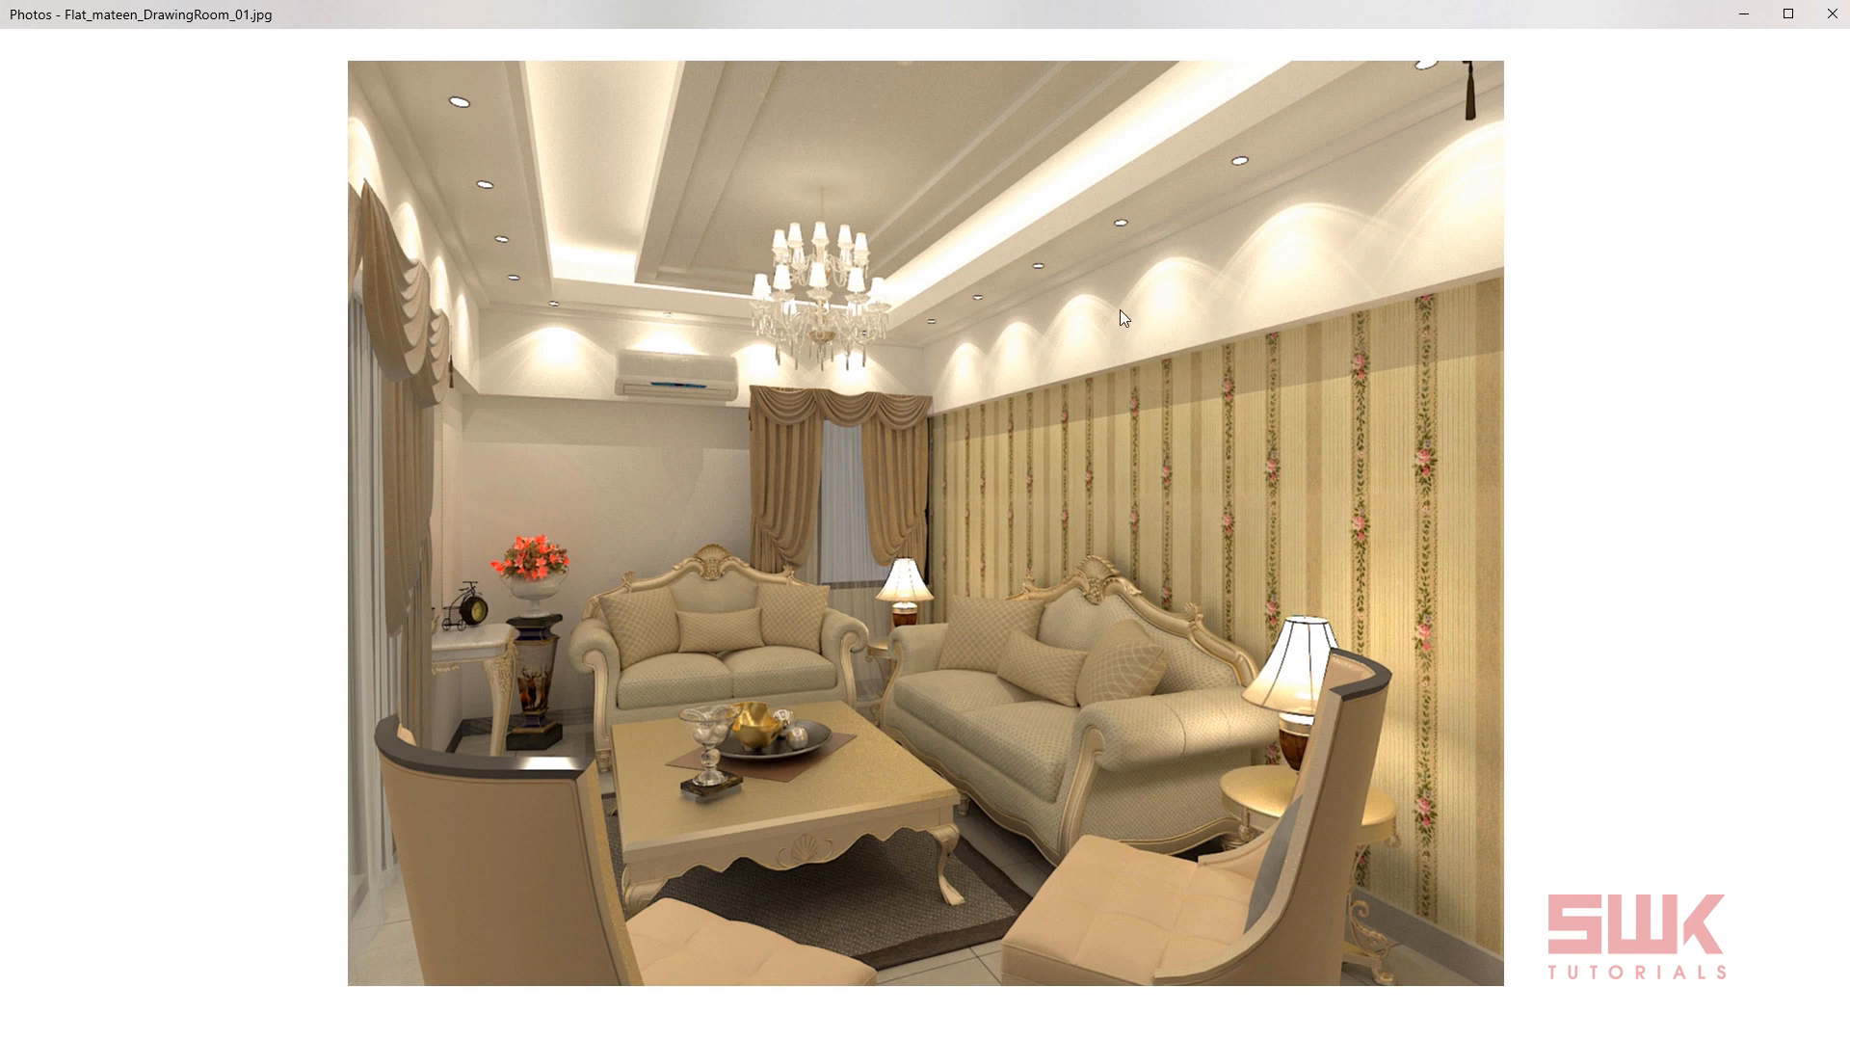
key(Right)
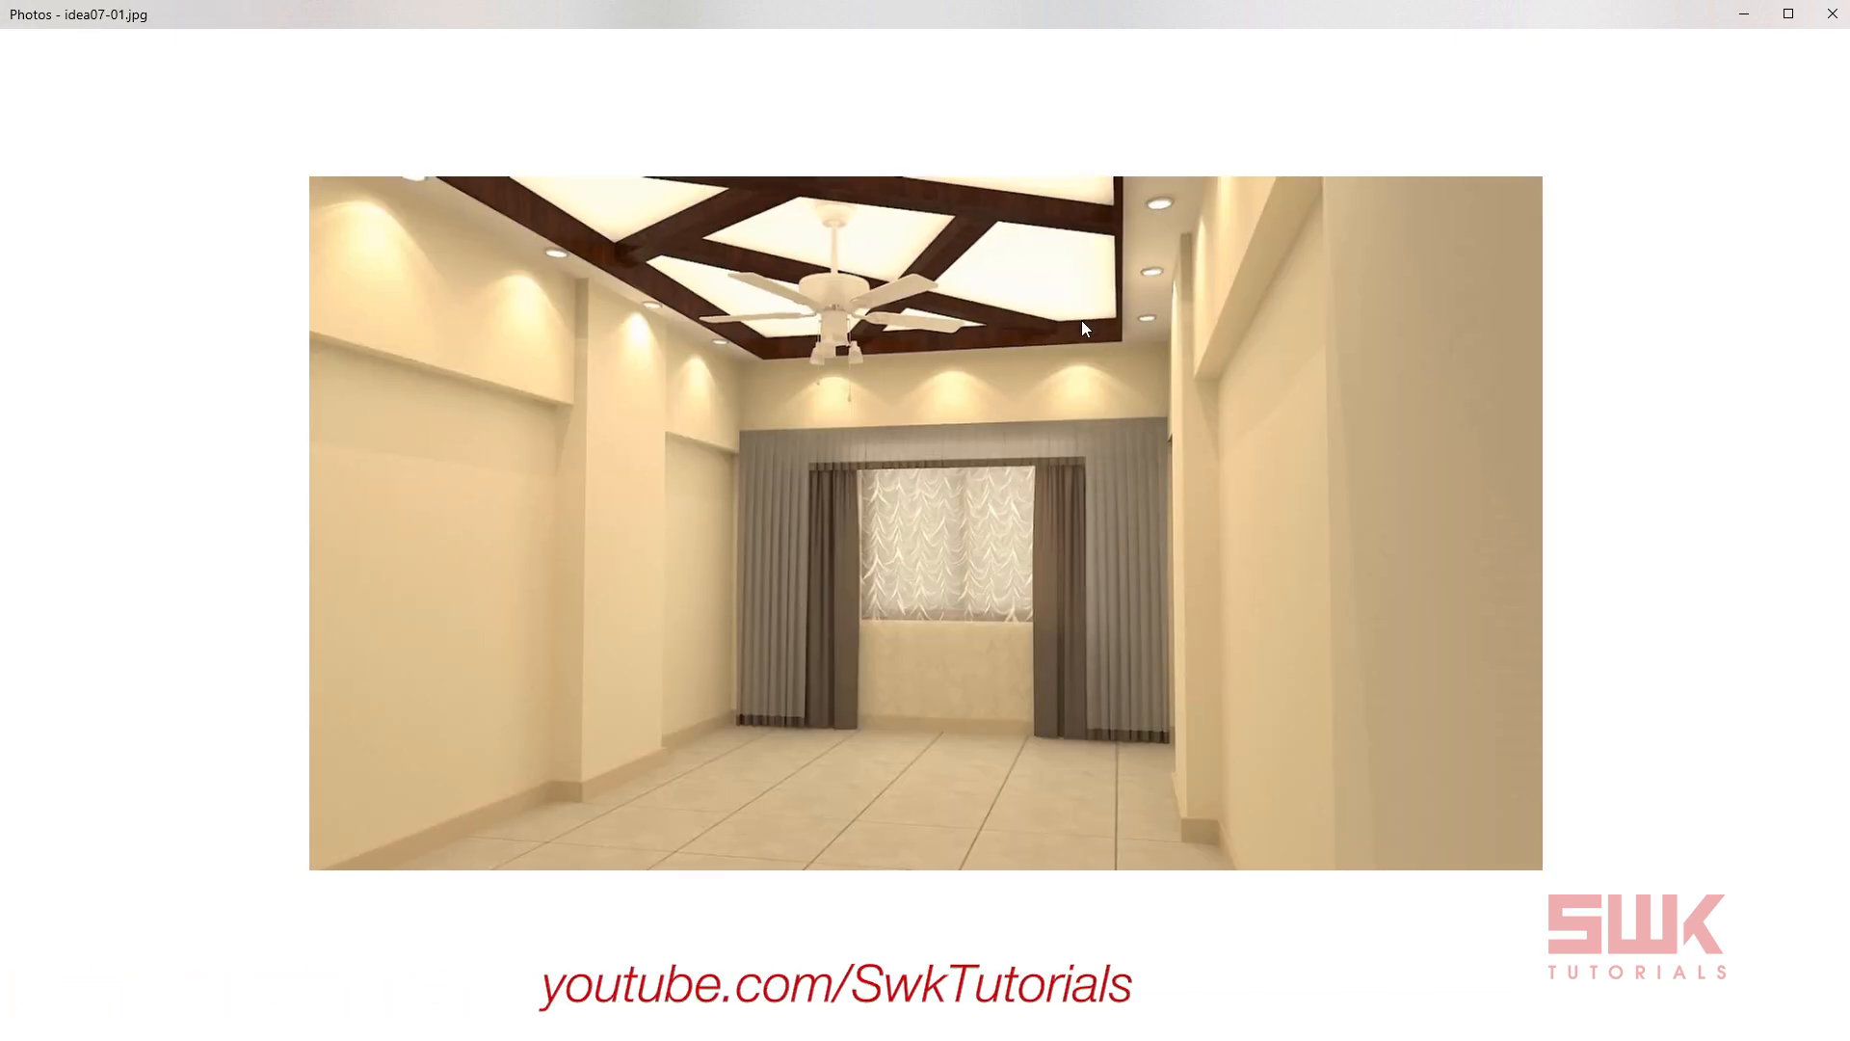
key(Right)
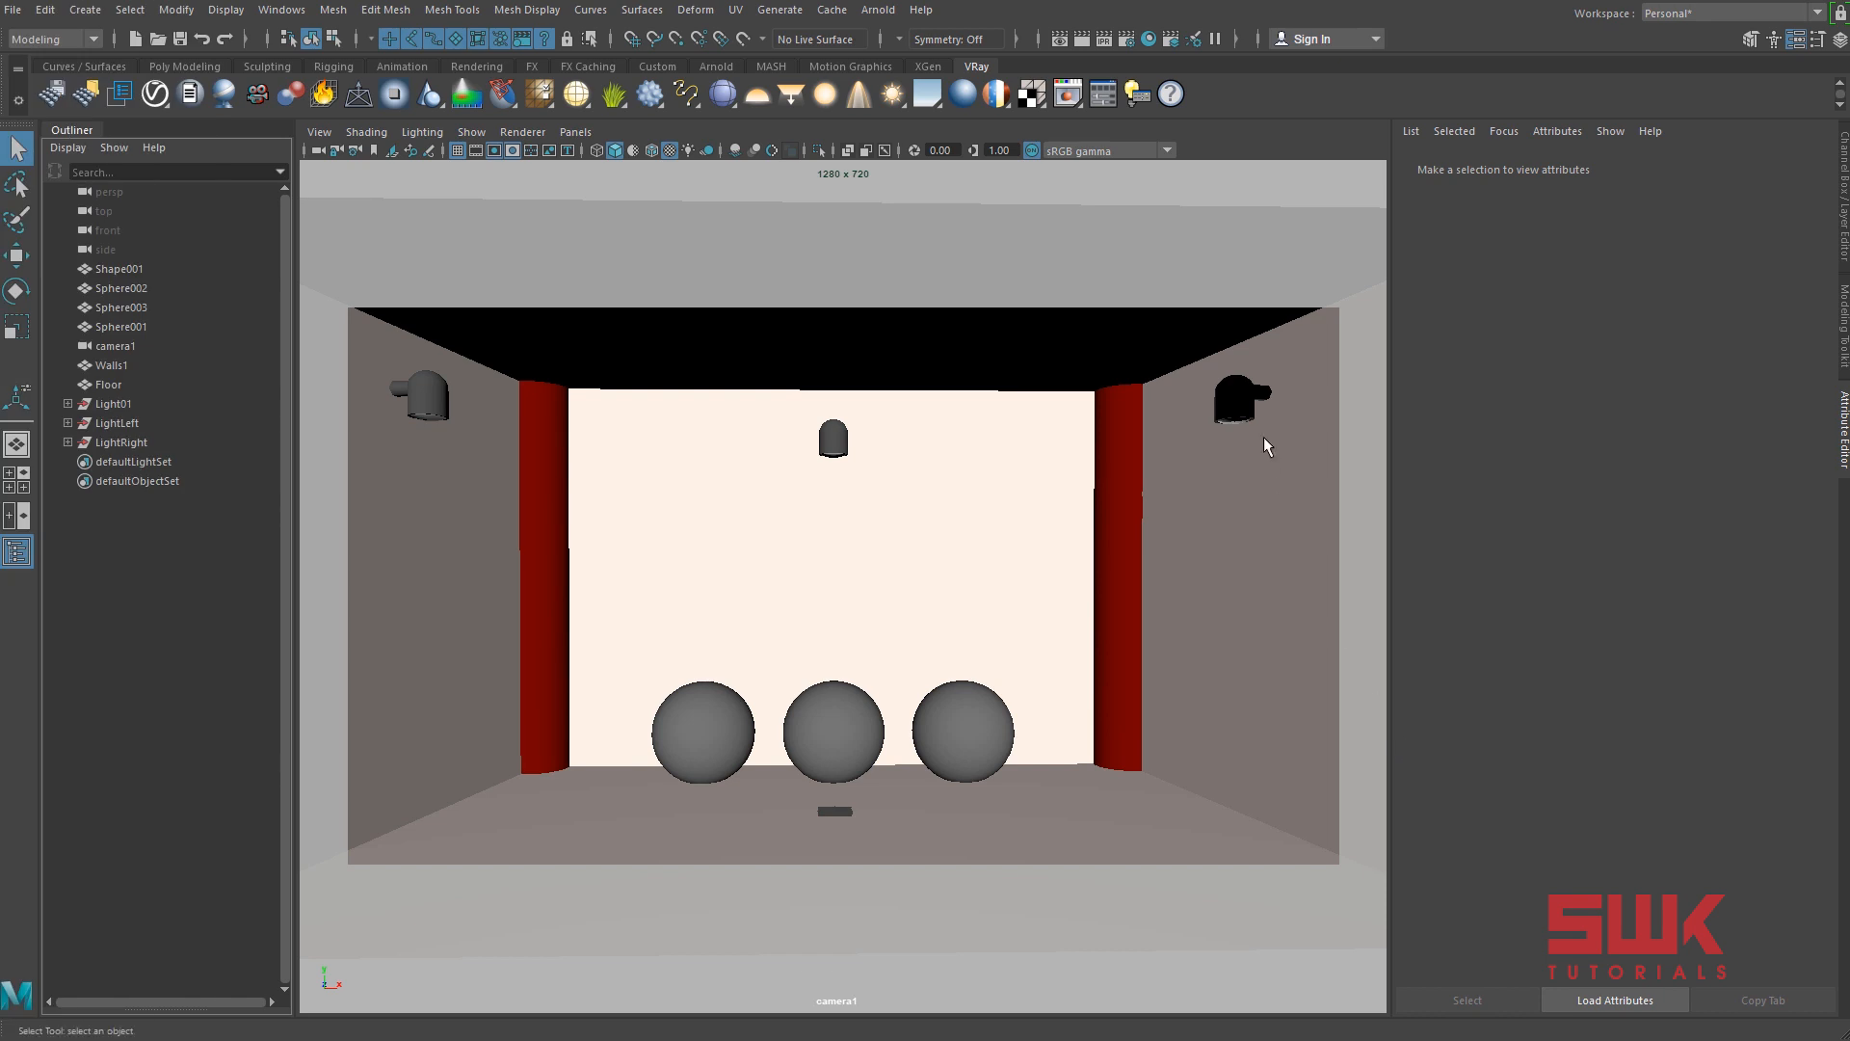
Render the scene through camera1 in Maya, show the V-Ray frame buffer's render history, and move and widen the frame buffer window.
click(1082, 39)
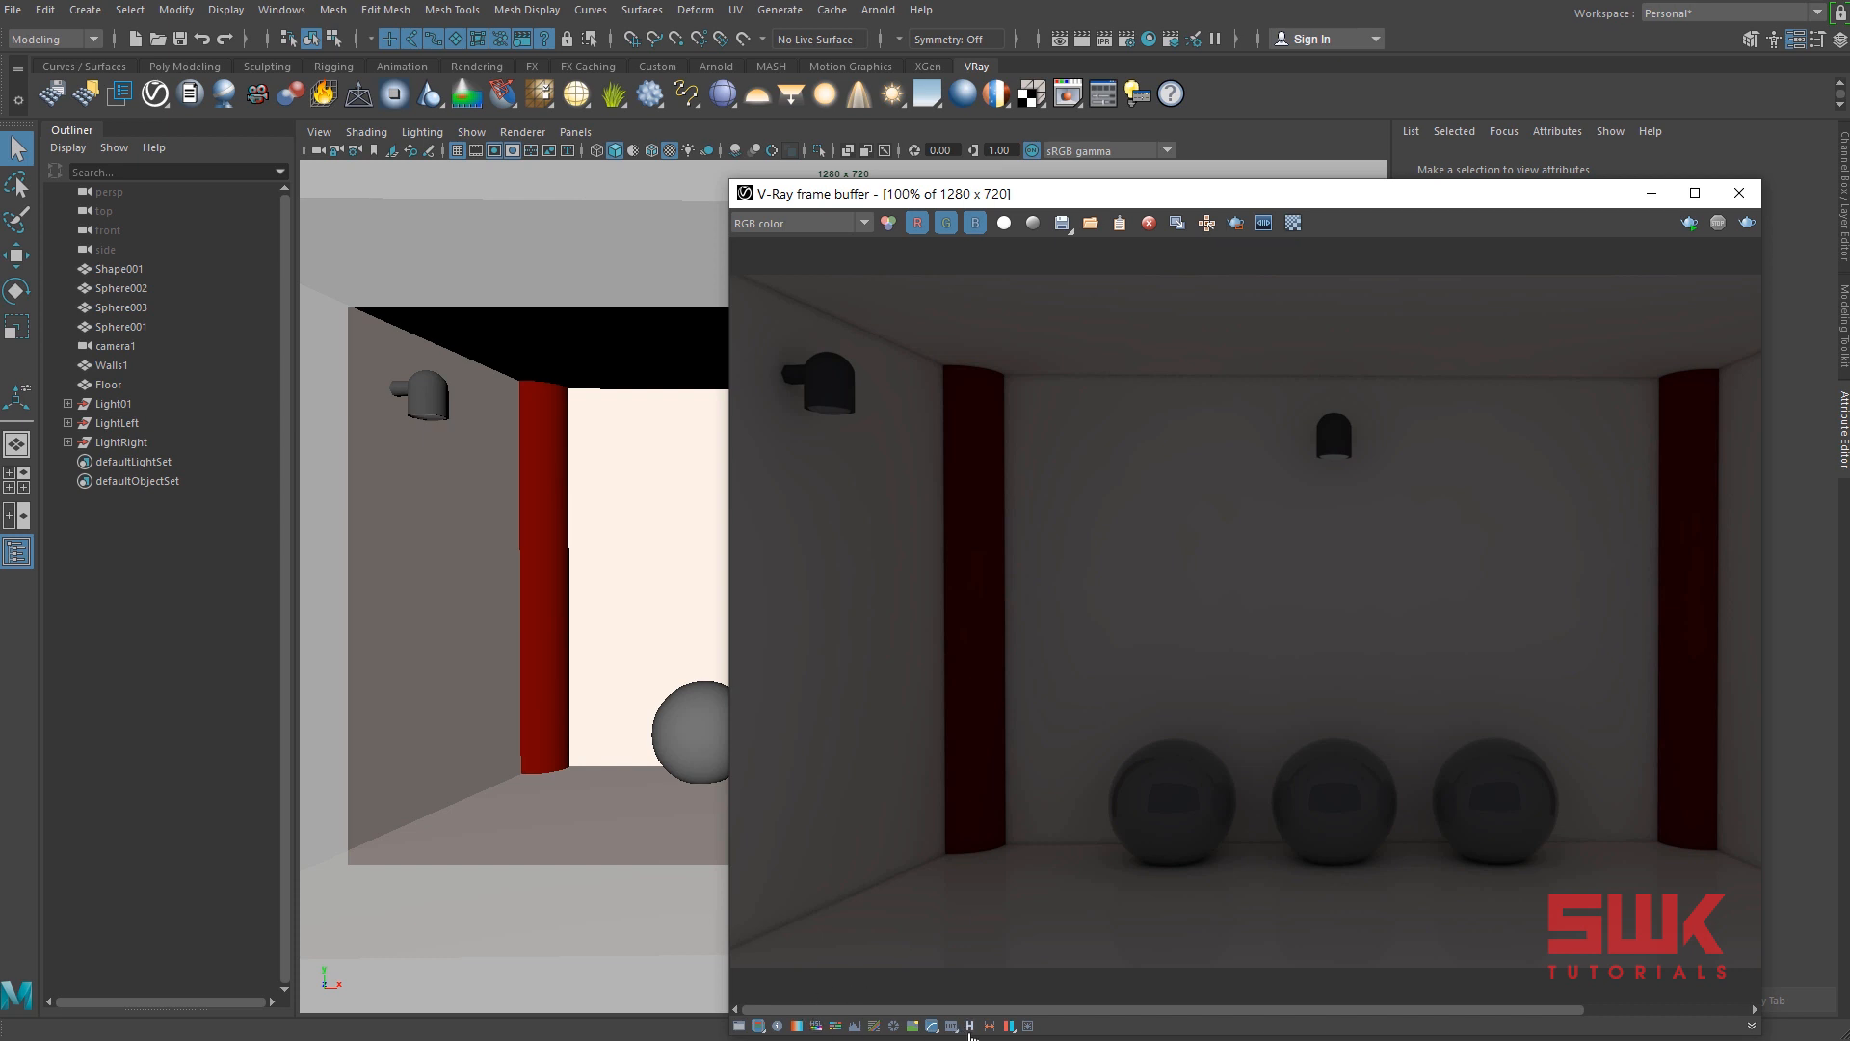
click(969, 1025)
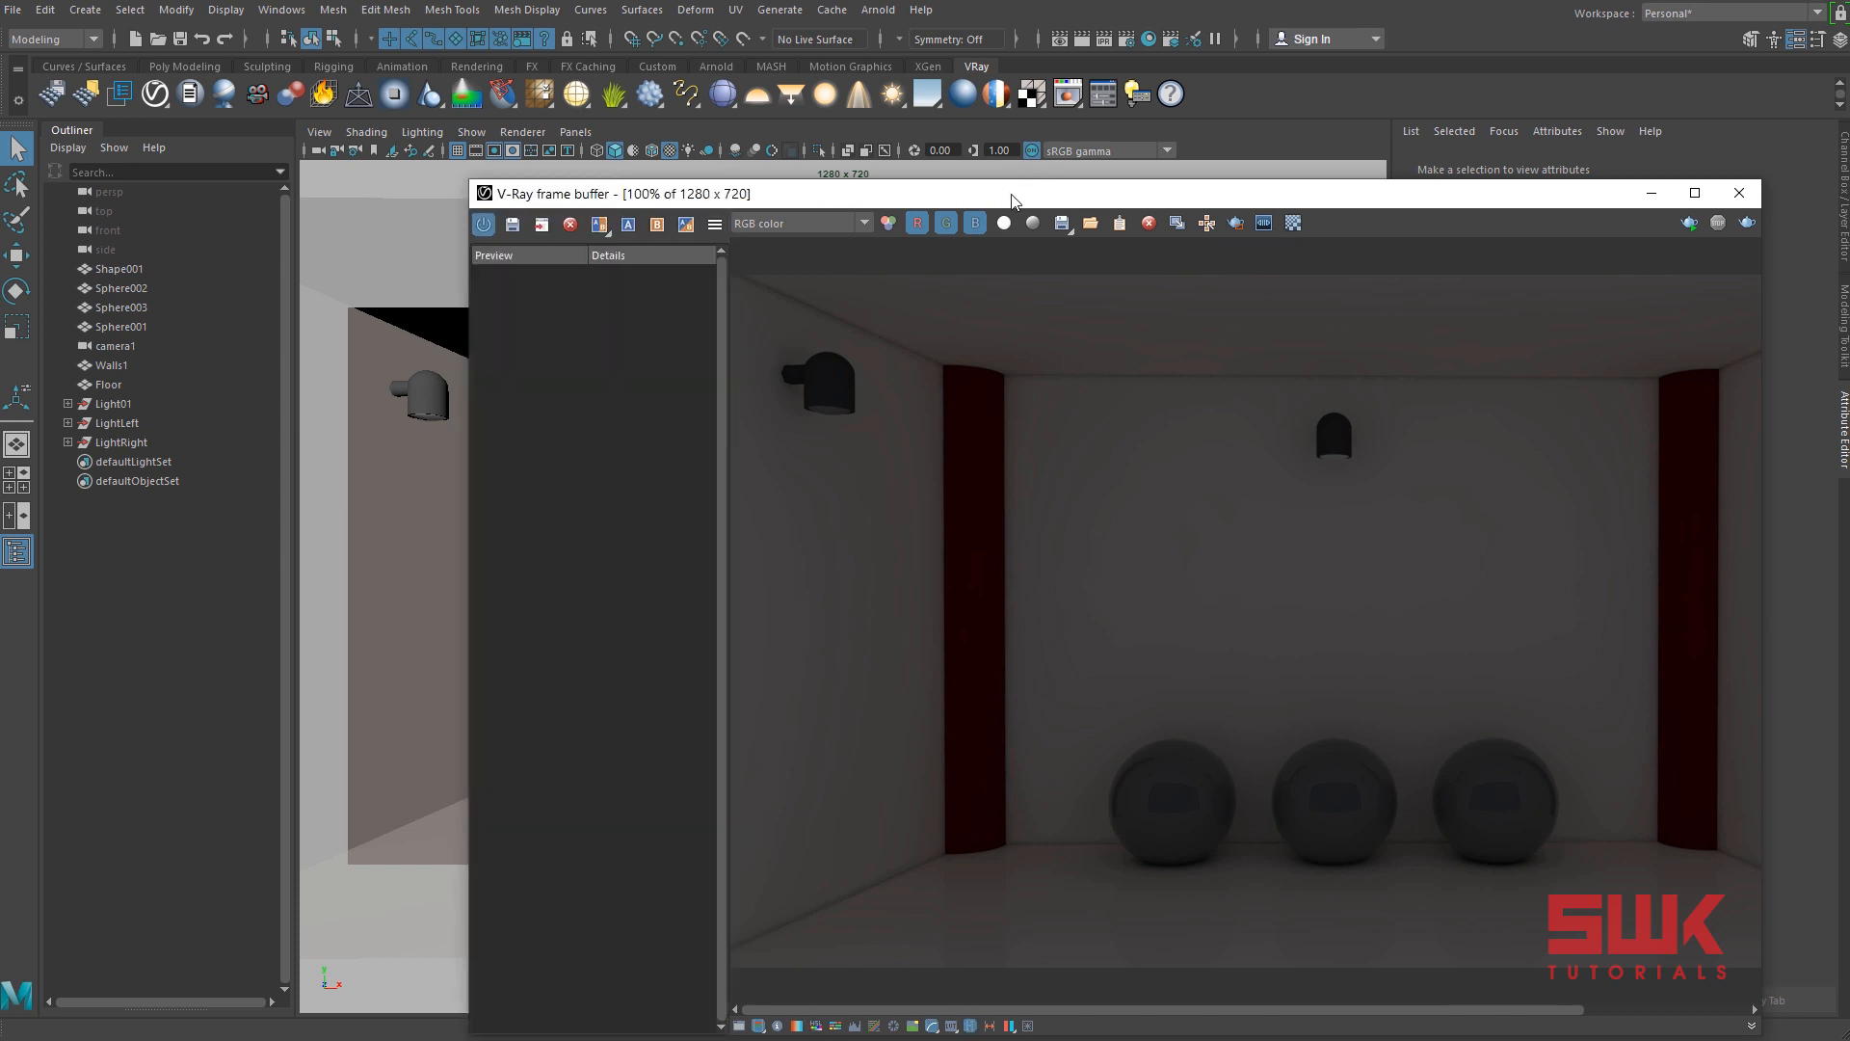
drag(1014, 195, 647, 171)
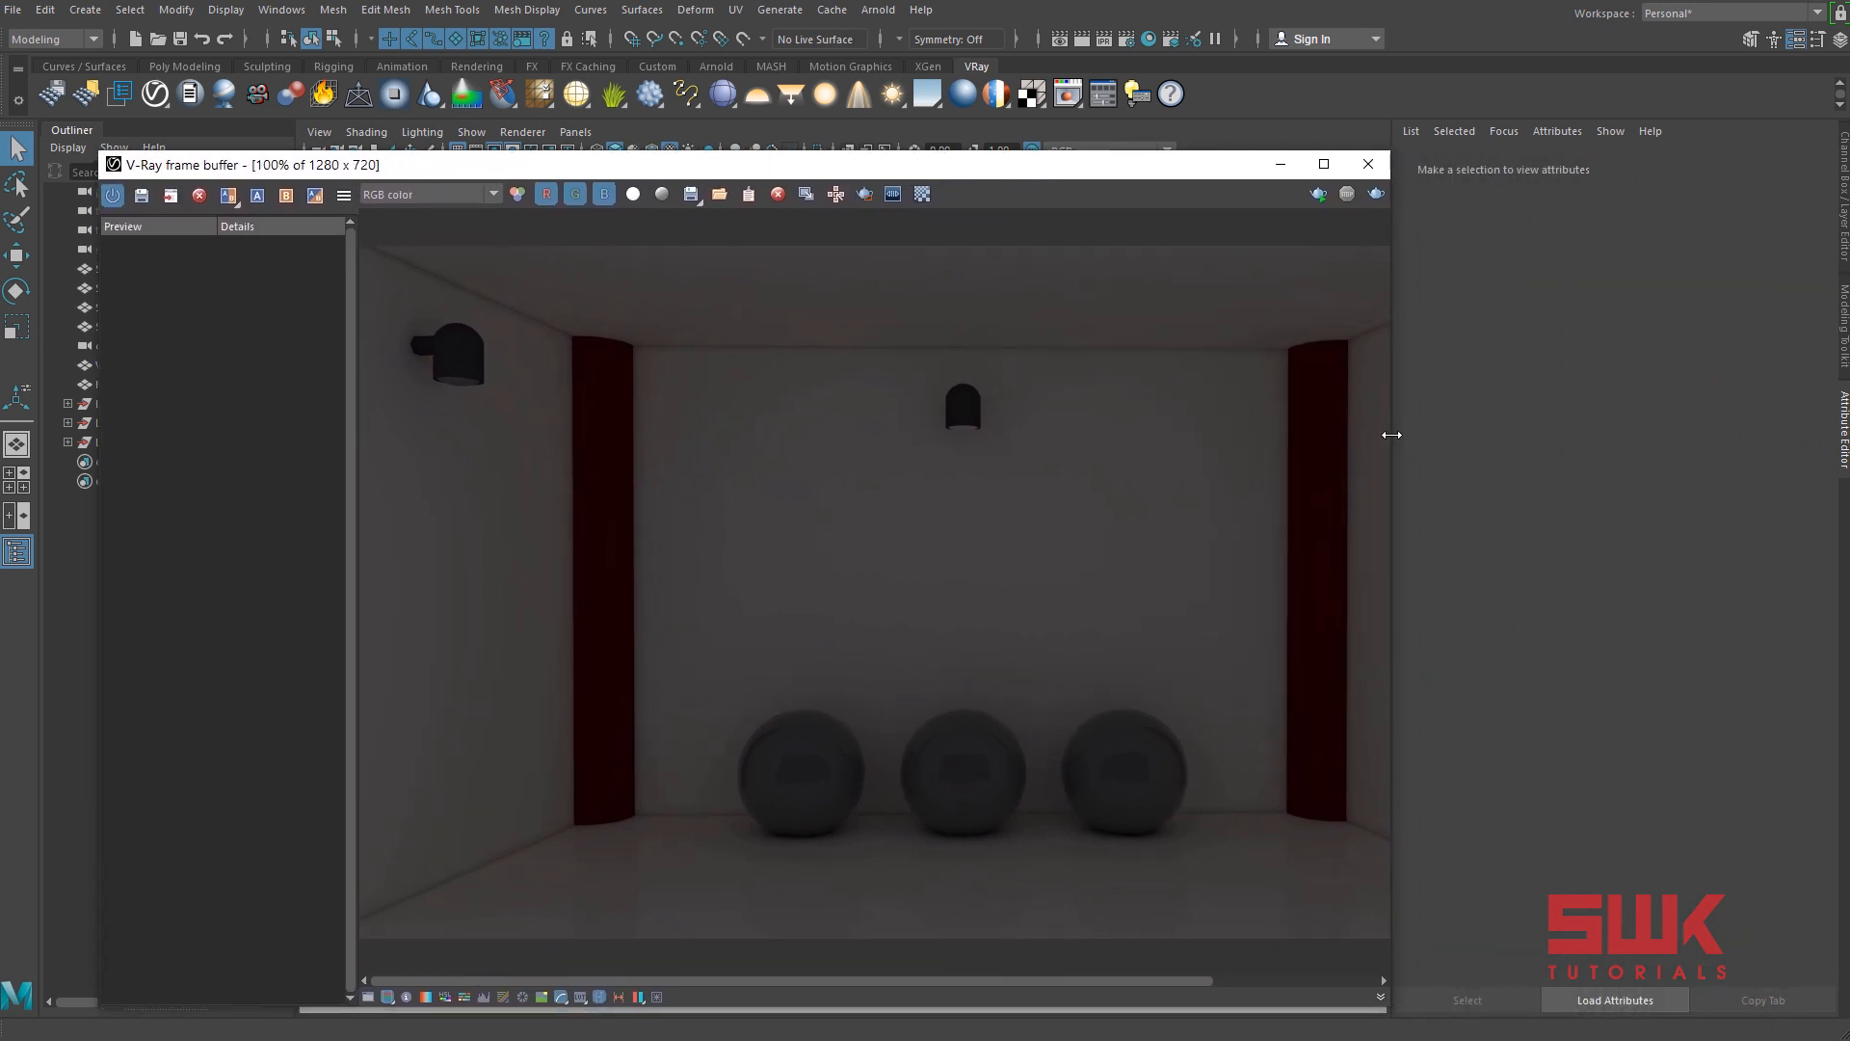
drag(1392, 435, 1673, 425)
click(1494, 182)
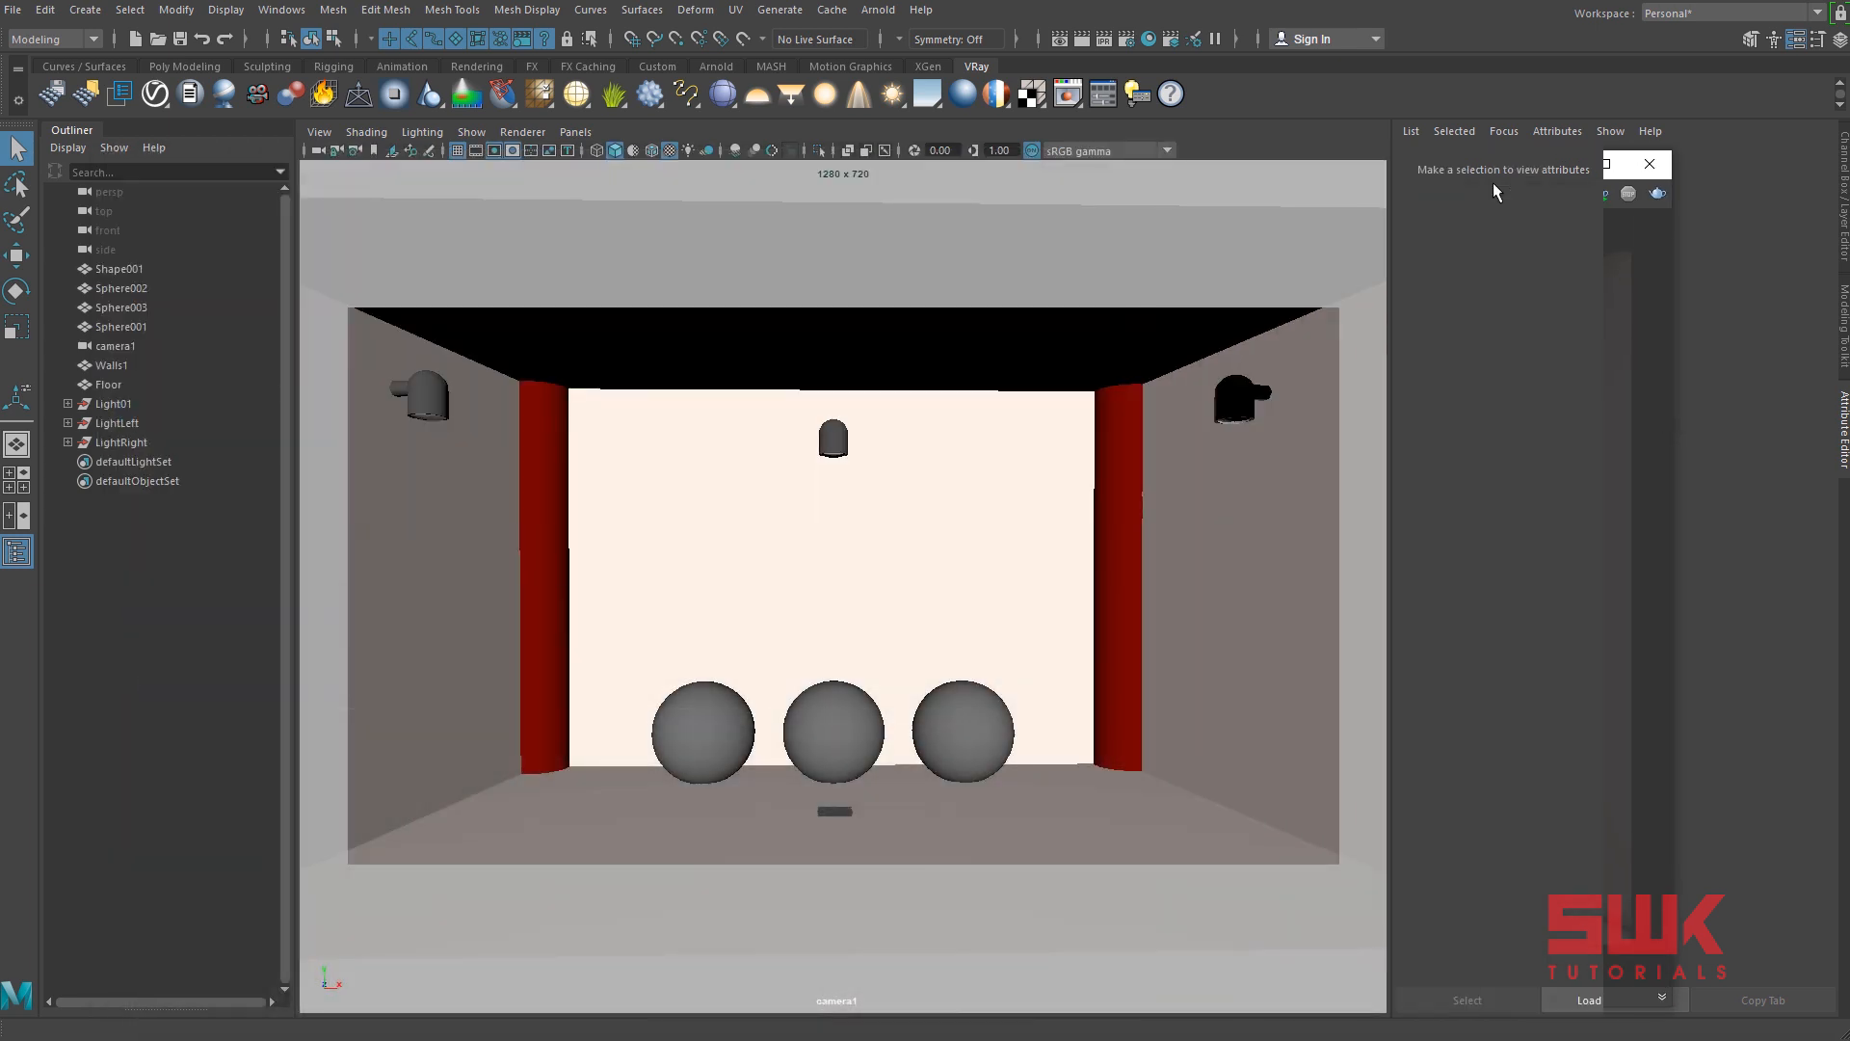
Create a V-Ray IES light and raise it above the middle sphere.
click(85, 9)
mouse_move(127, 117)
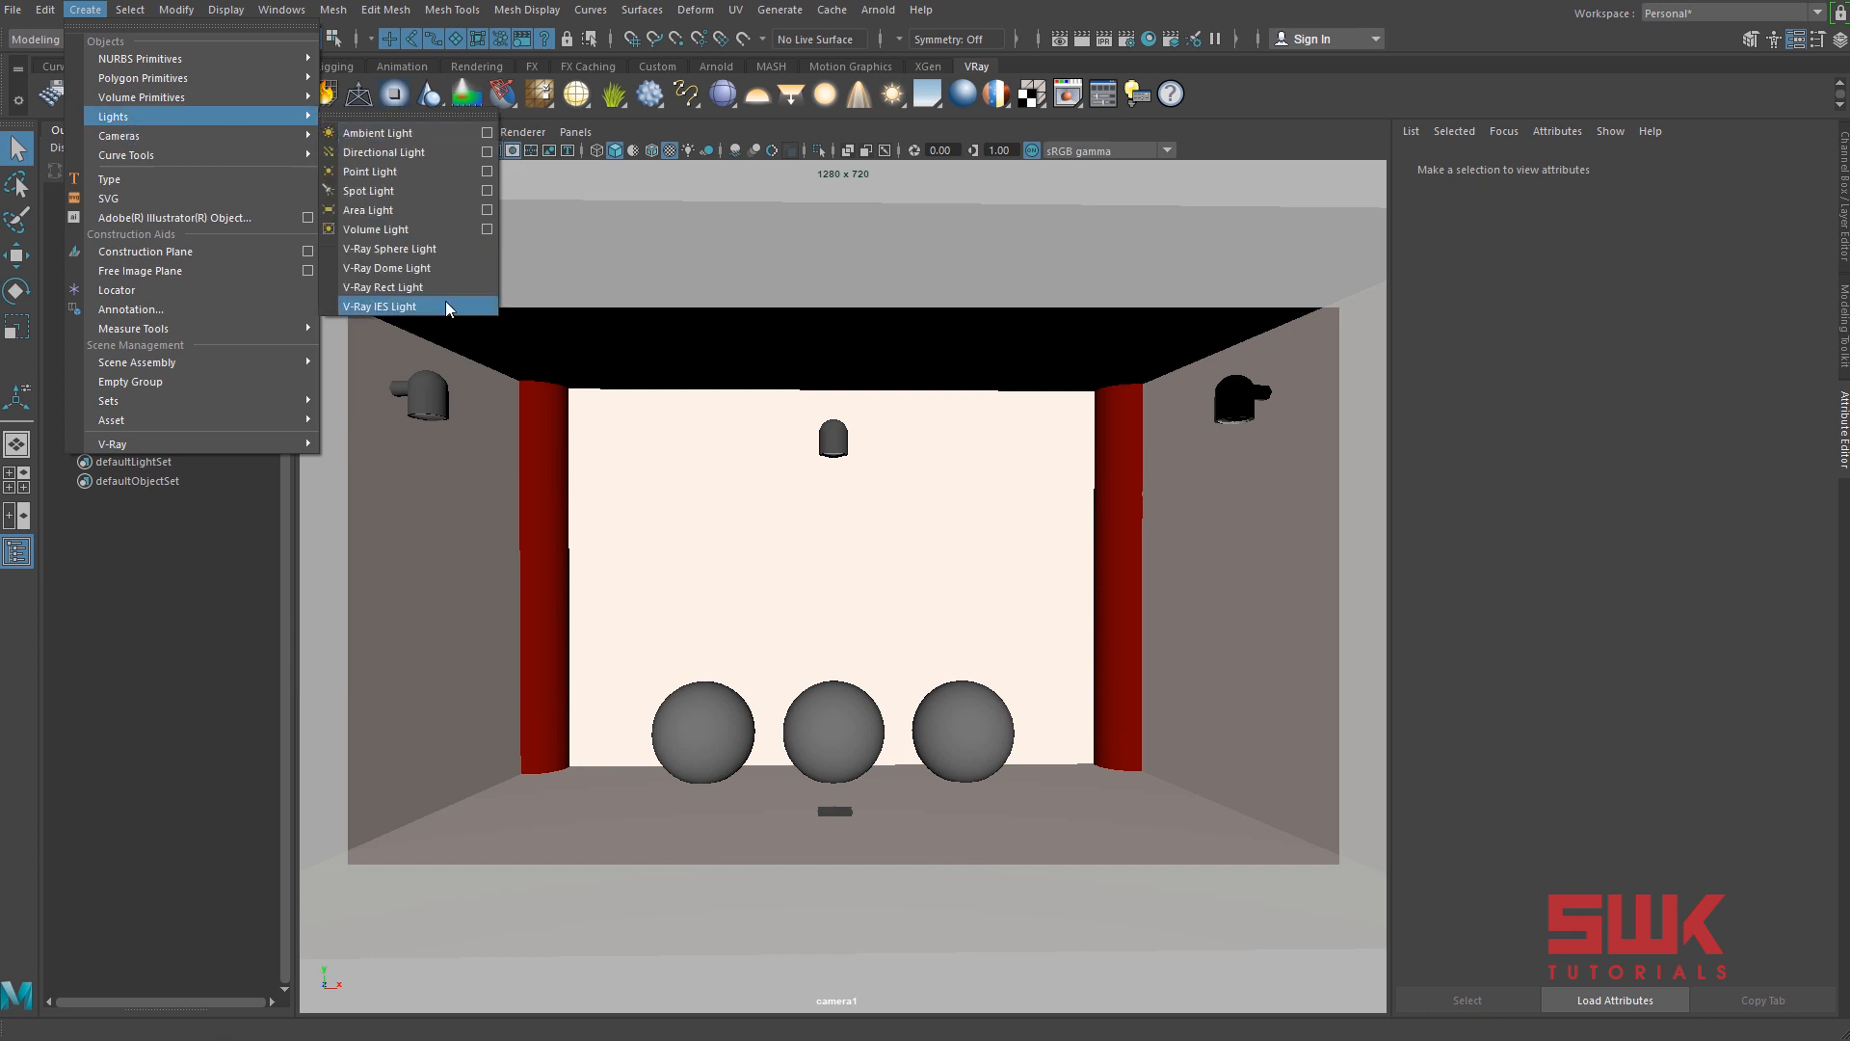
click(857, 98)
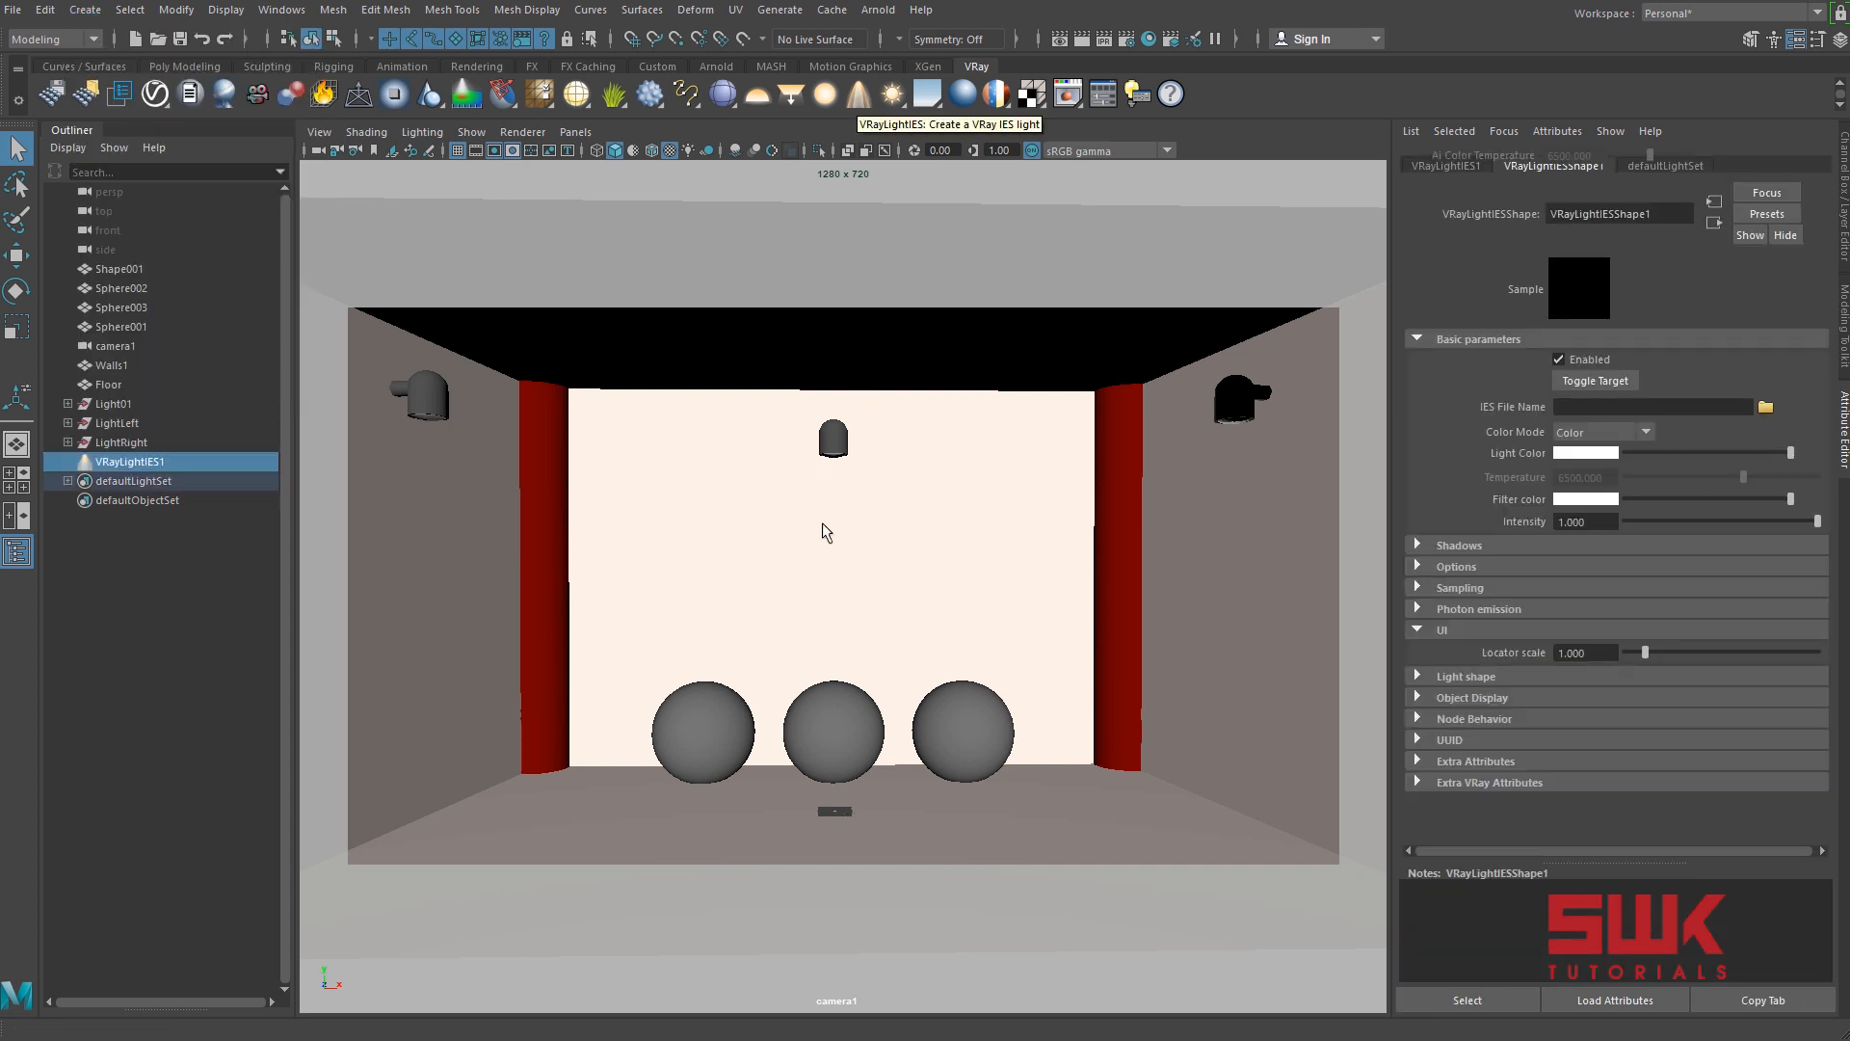
key(w)
drag(836, 725, 824, 491)
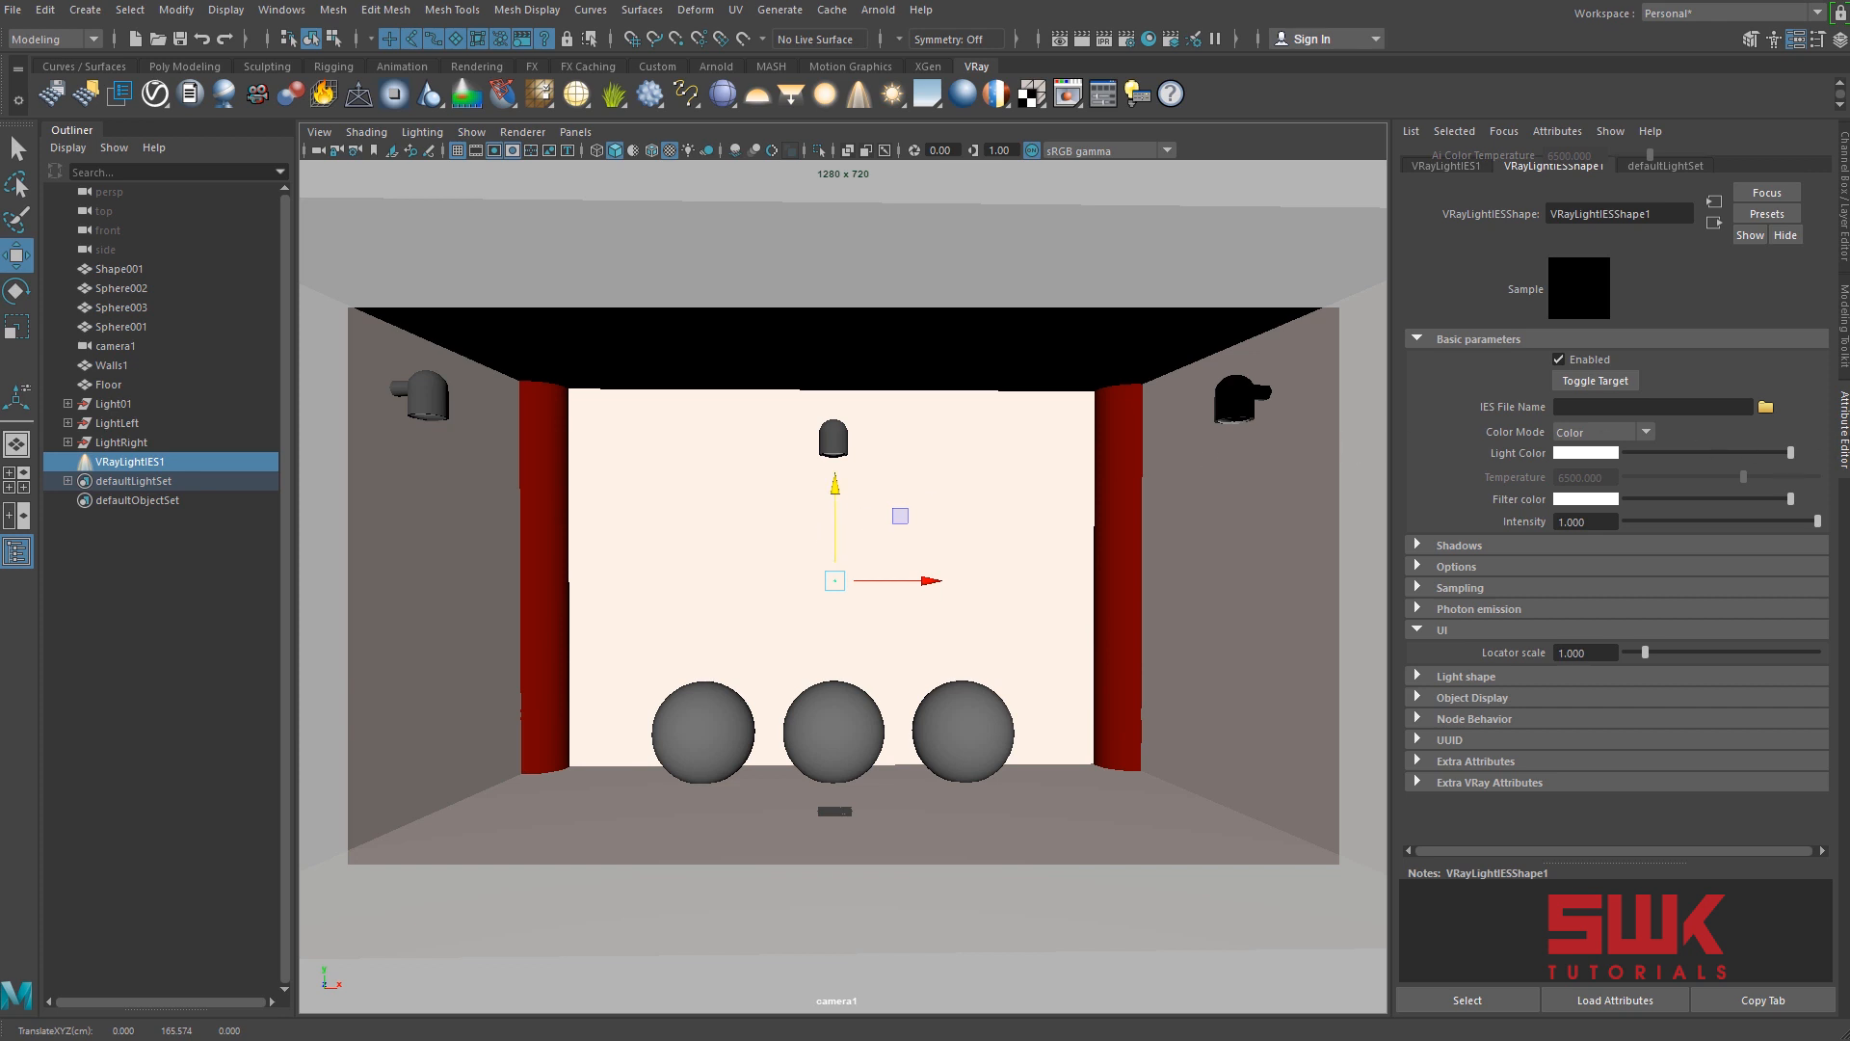
Set the IES light's locator scale to 20.
click(836, 551)
click(1608, 653)
key(Return)
Centre the IES light on the middle wall lamp in the top view, at about Z -120.9.
key(space)
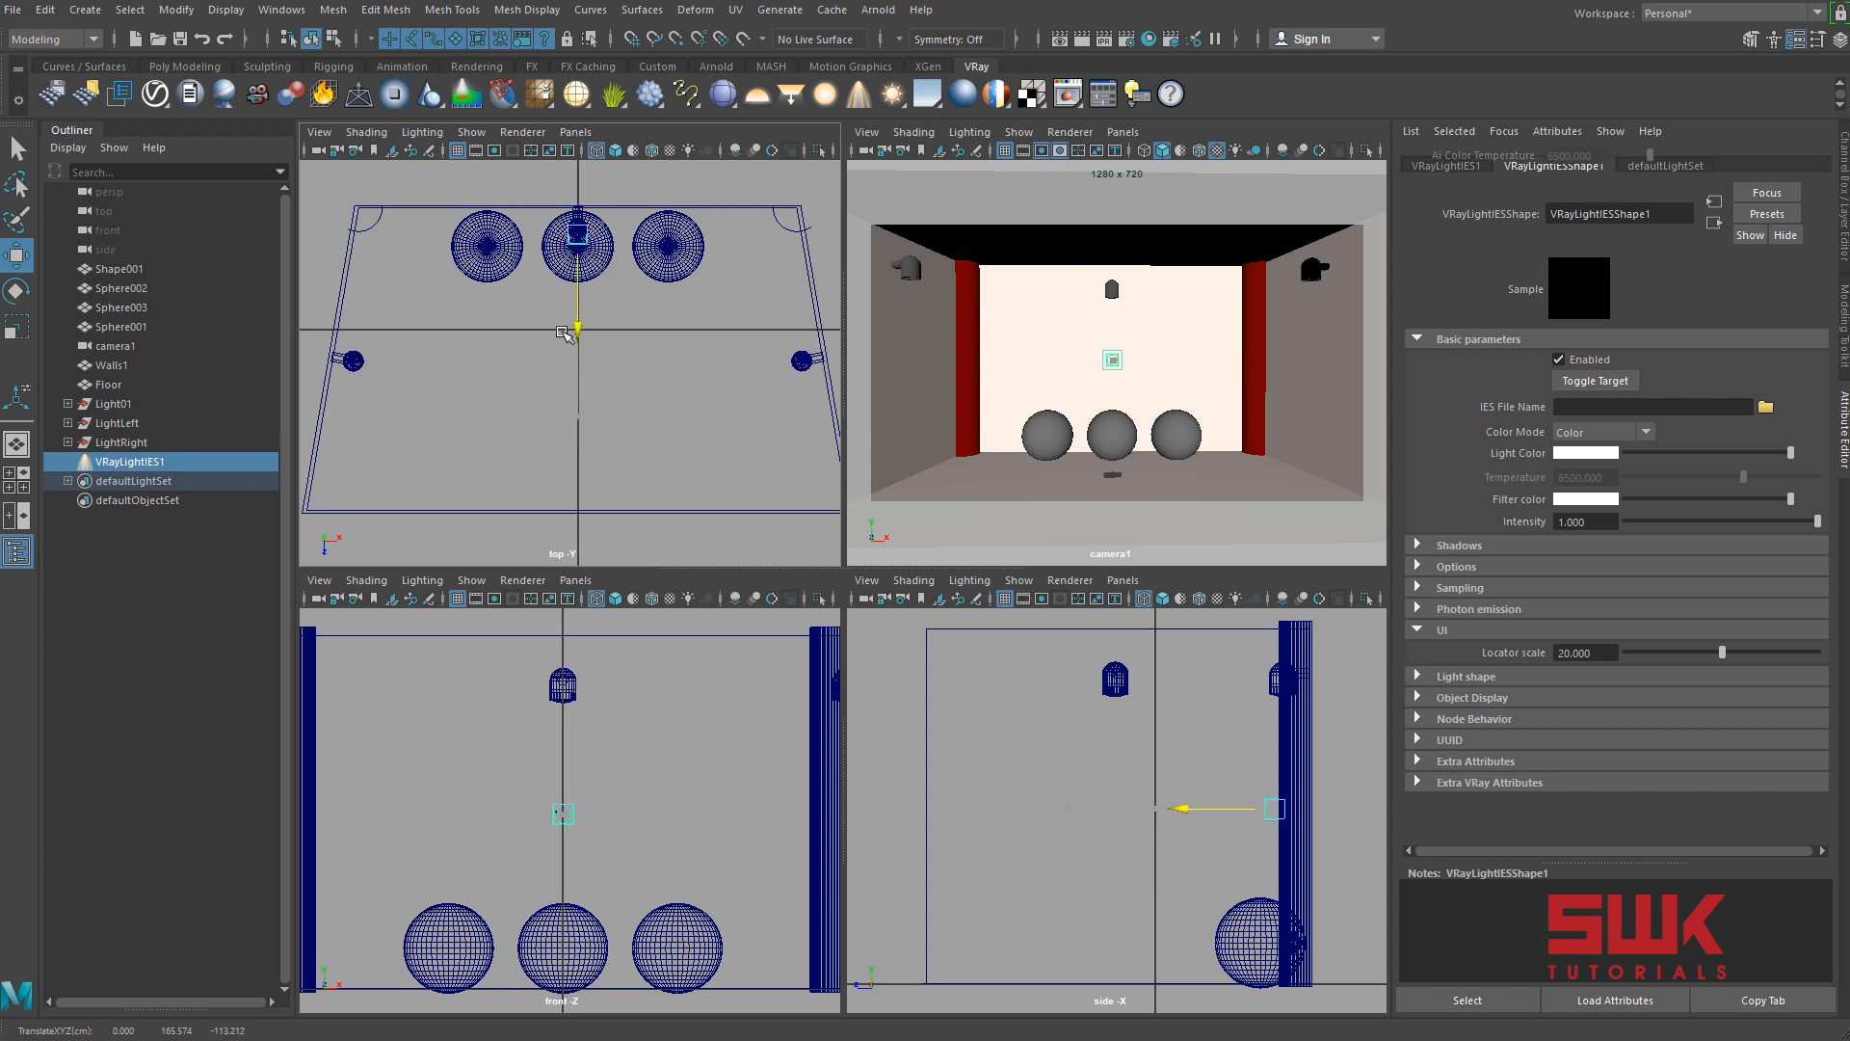
key(space)
key(f)
scroll(911, 491, down, 1)
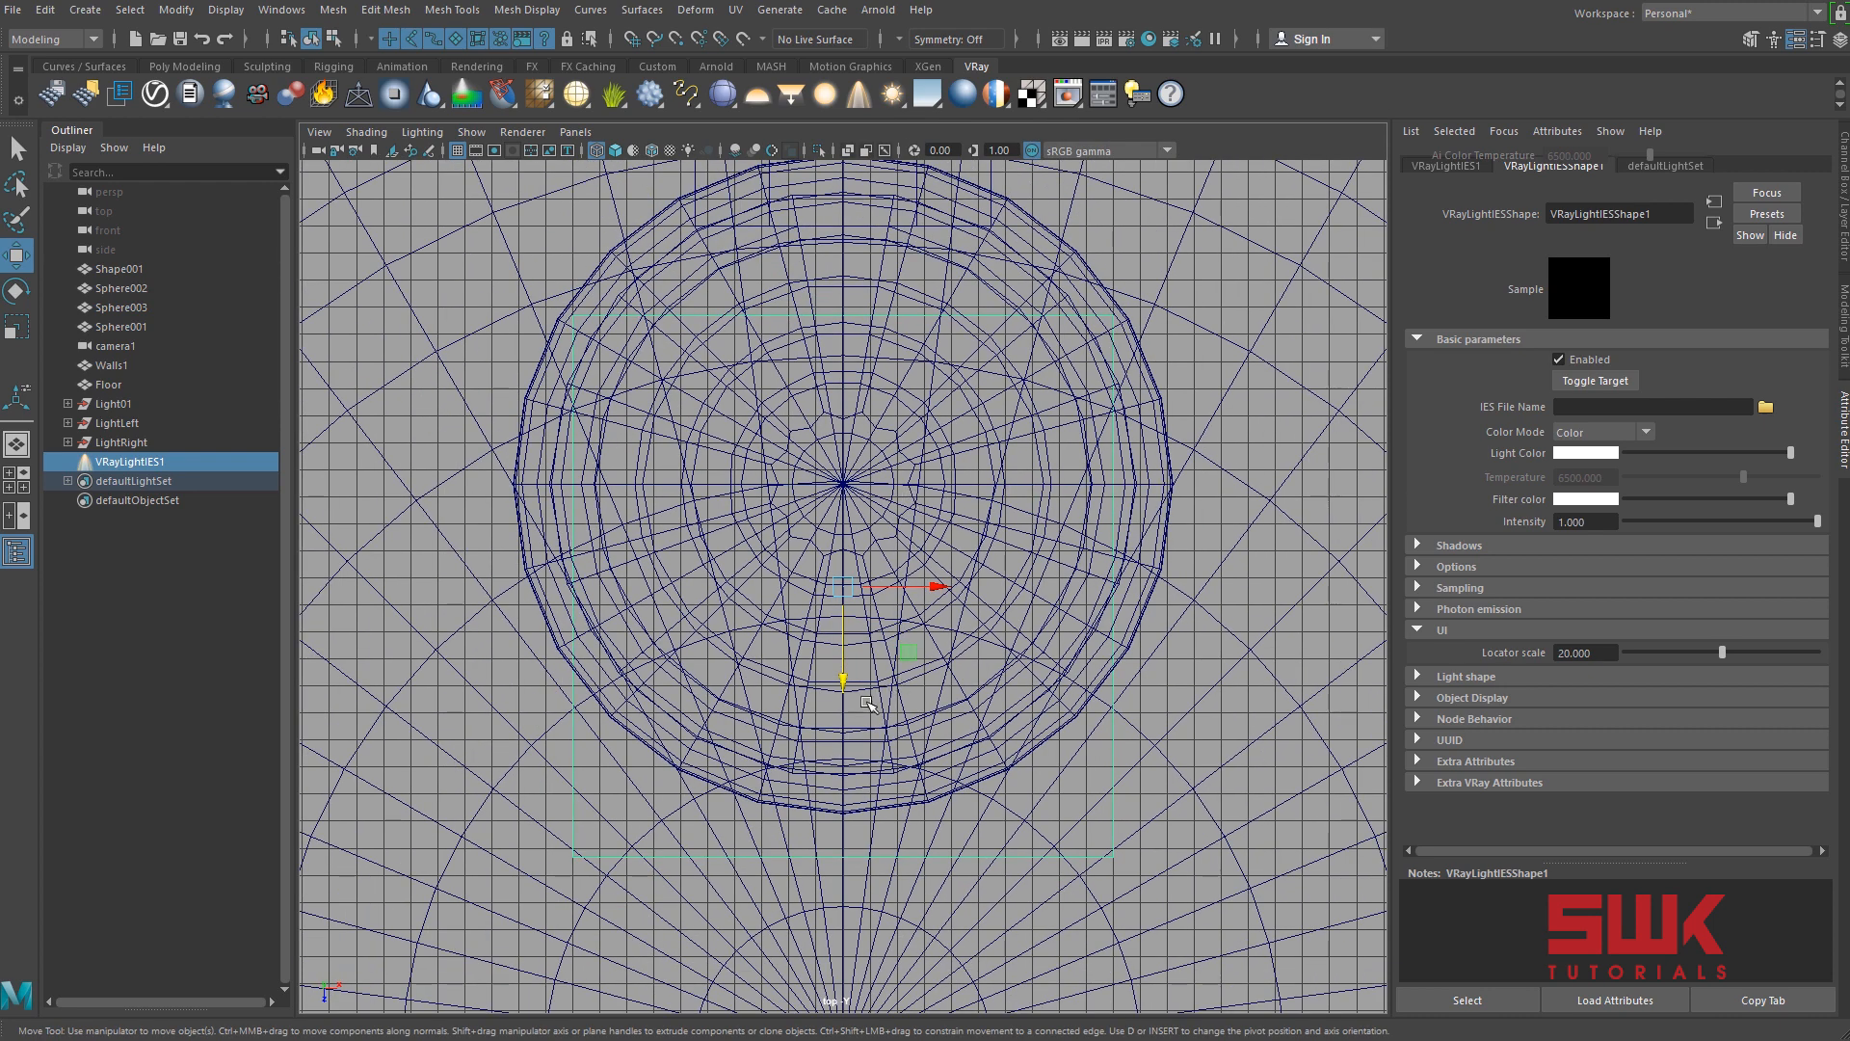
drag(844, 677, 810, 566)
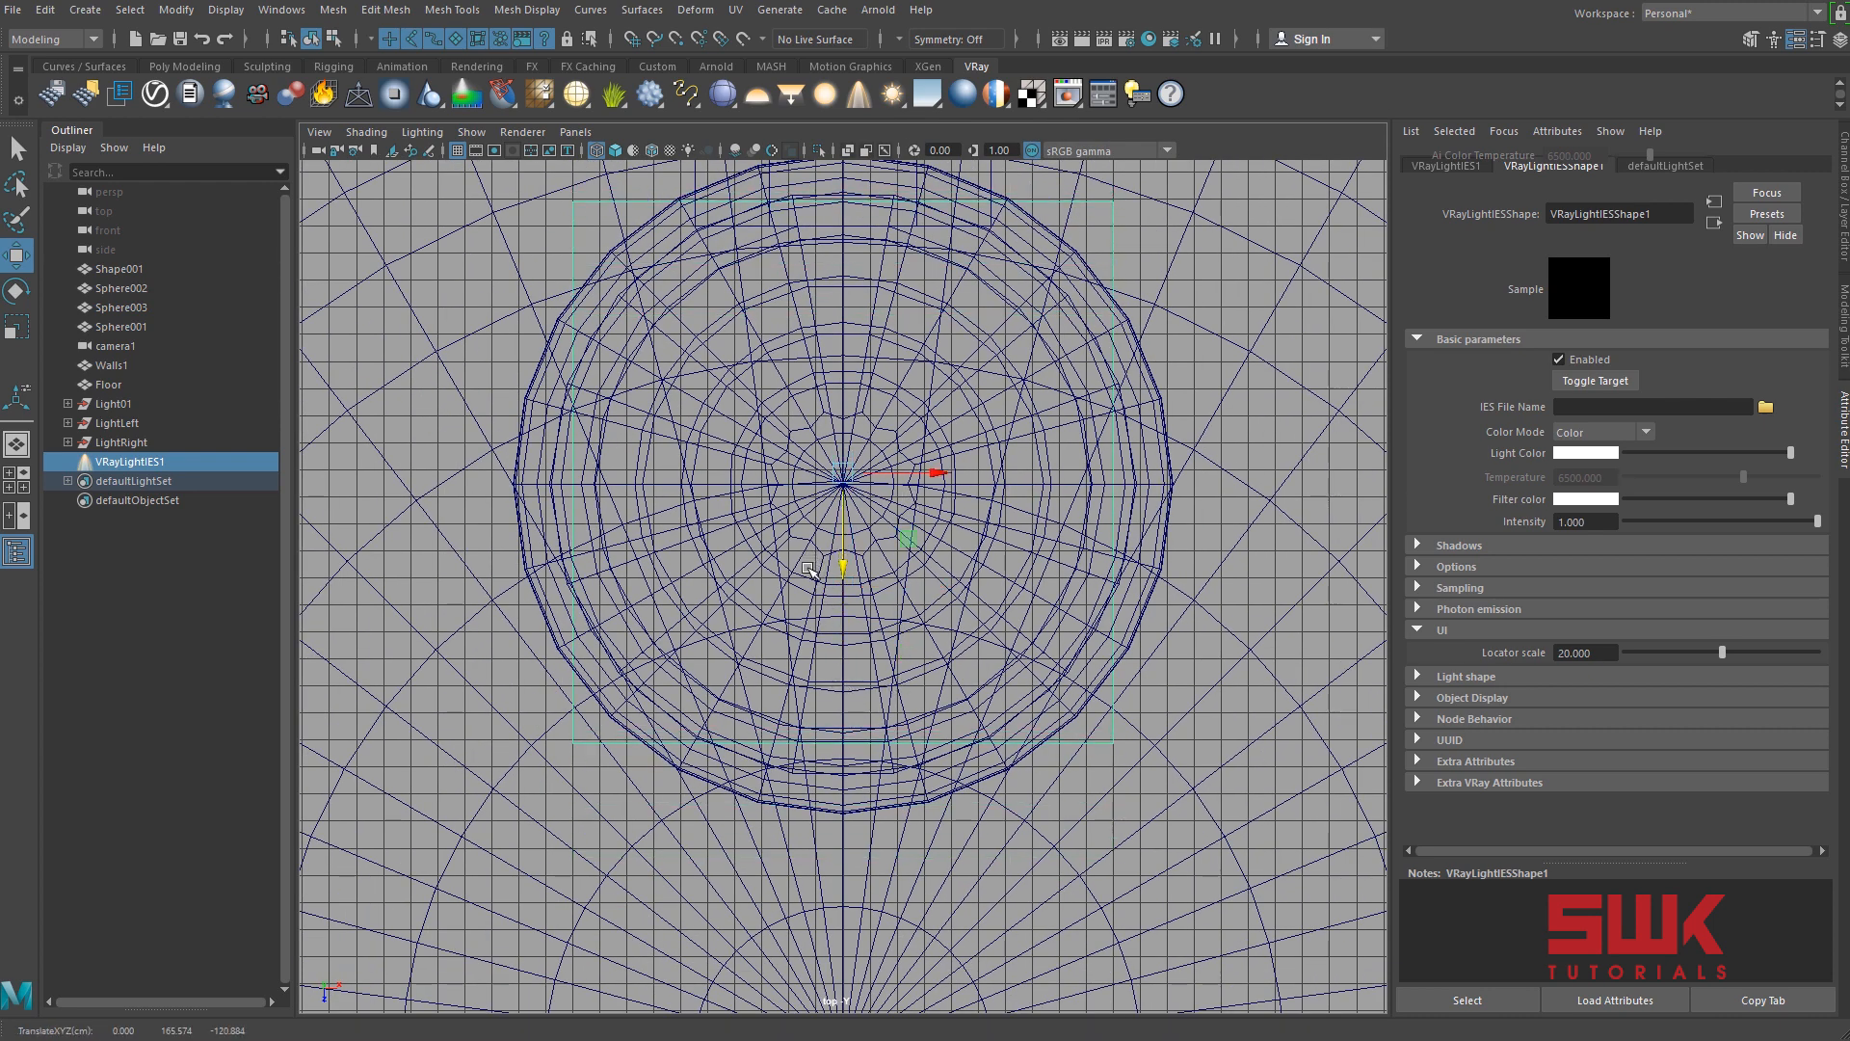
Raise the IES light in the side view until it sits just below the middle wall lamp.
key(space)
key(space)
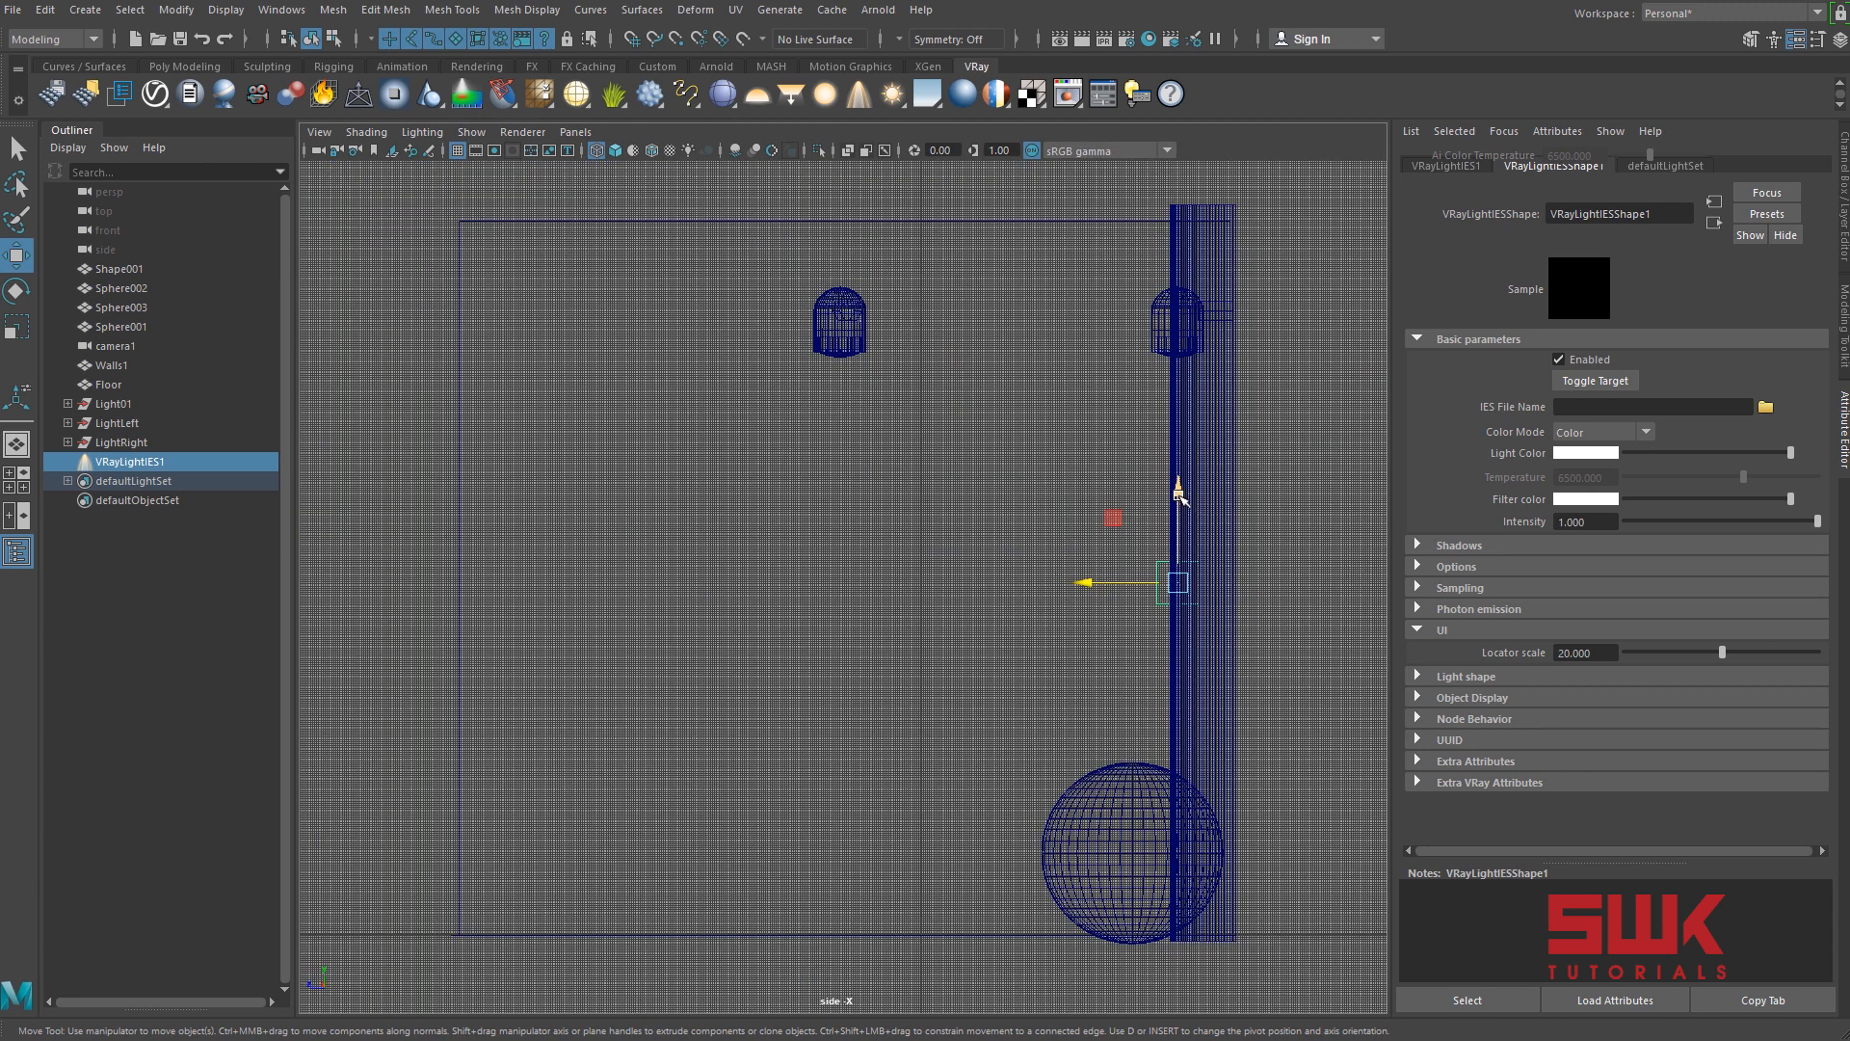
drag(1177, 501, 1177, 299)
key(space)
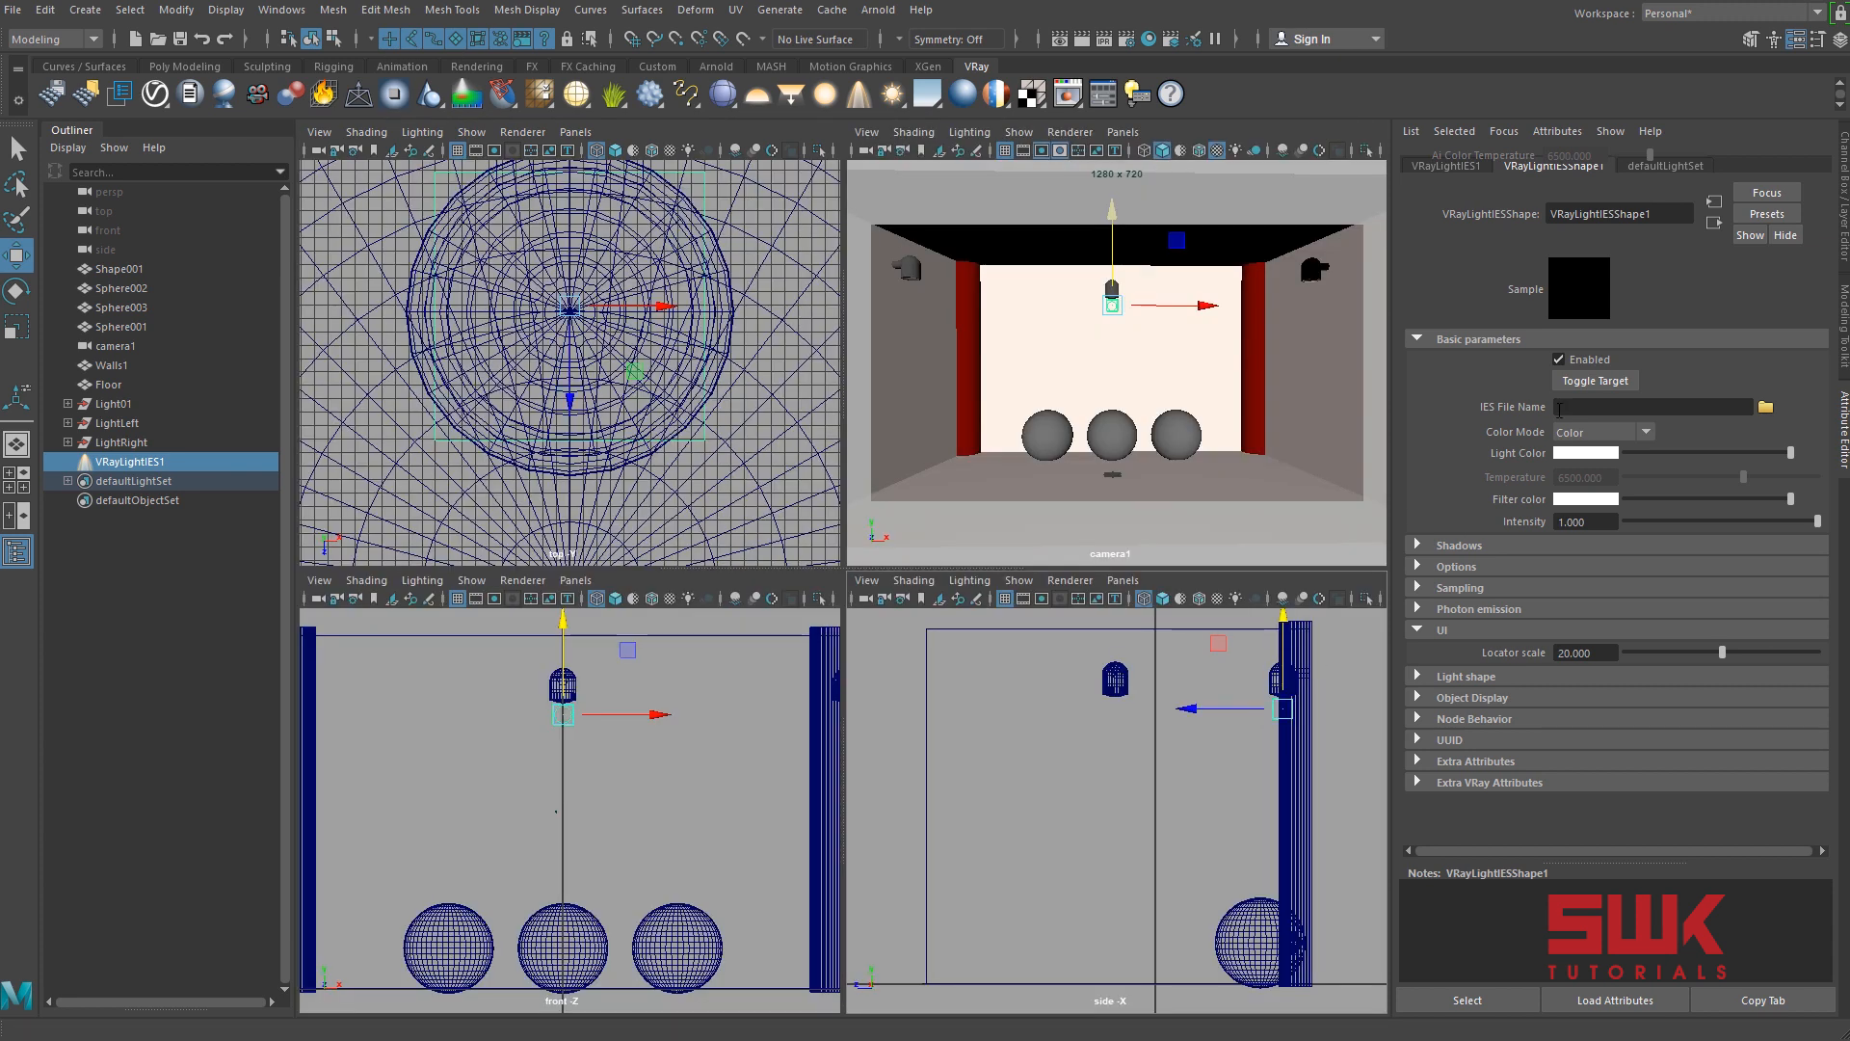
Show the IES light's target handle and move the target straight down to the top of the middle sphere.
click(1595, 381)
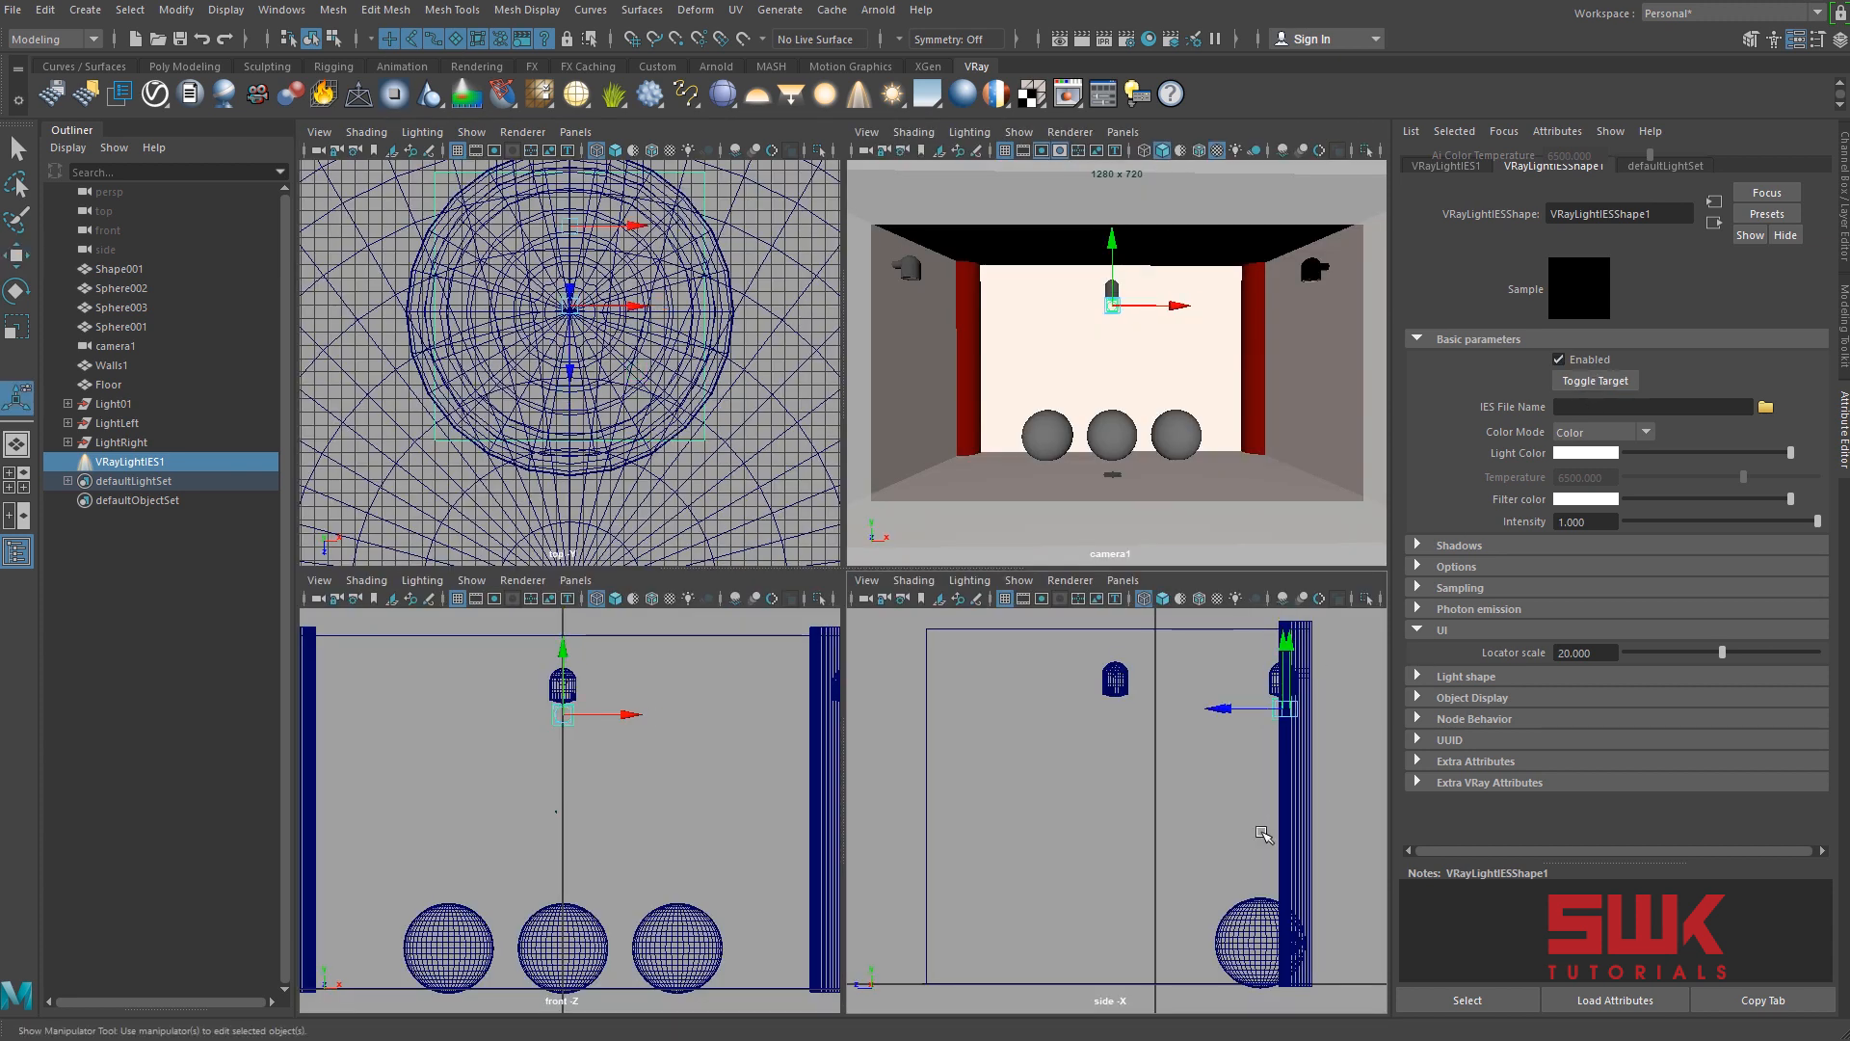
alt+middle_drag(1111, 864, 1031, 866)
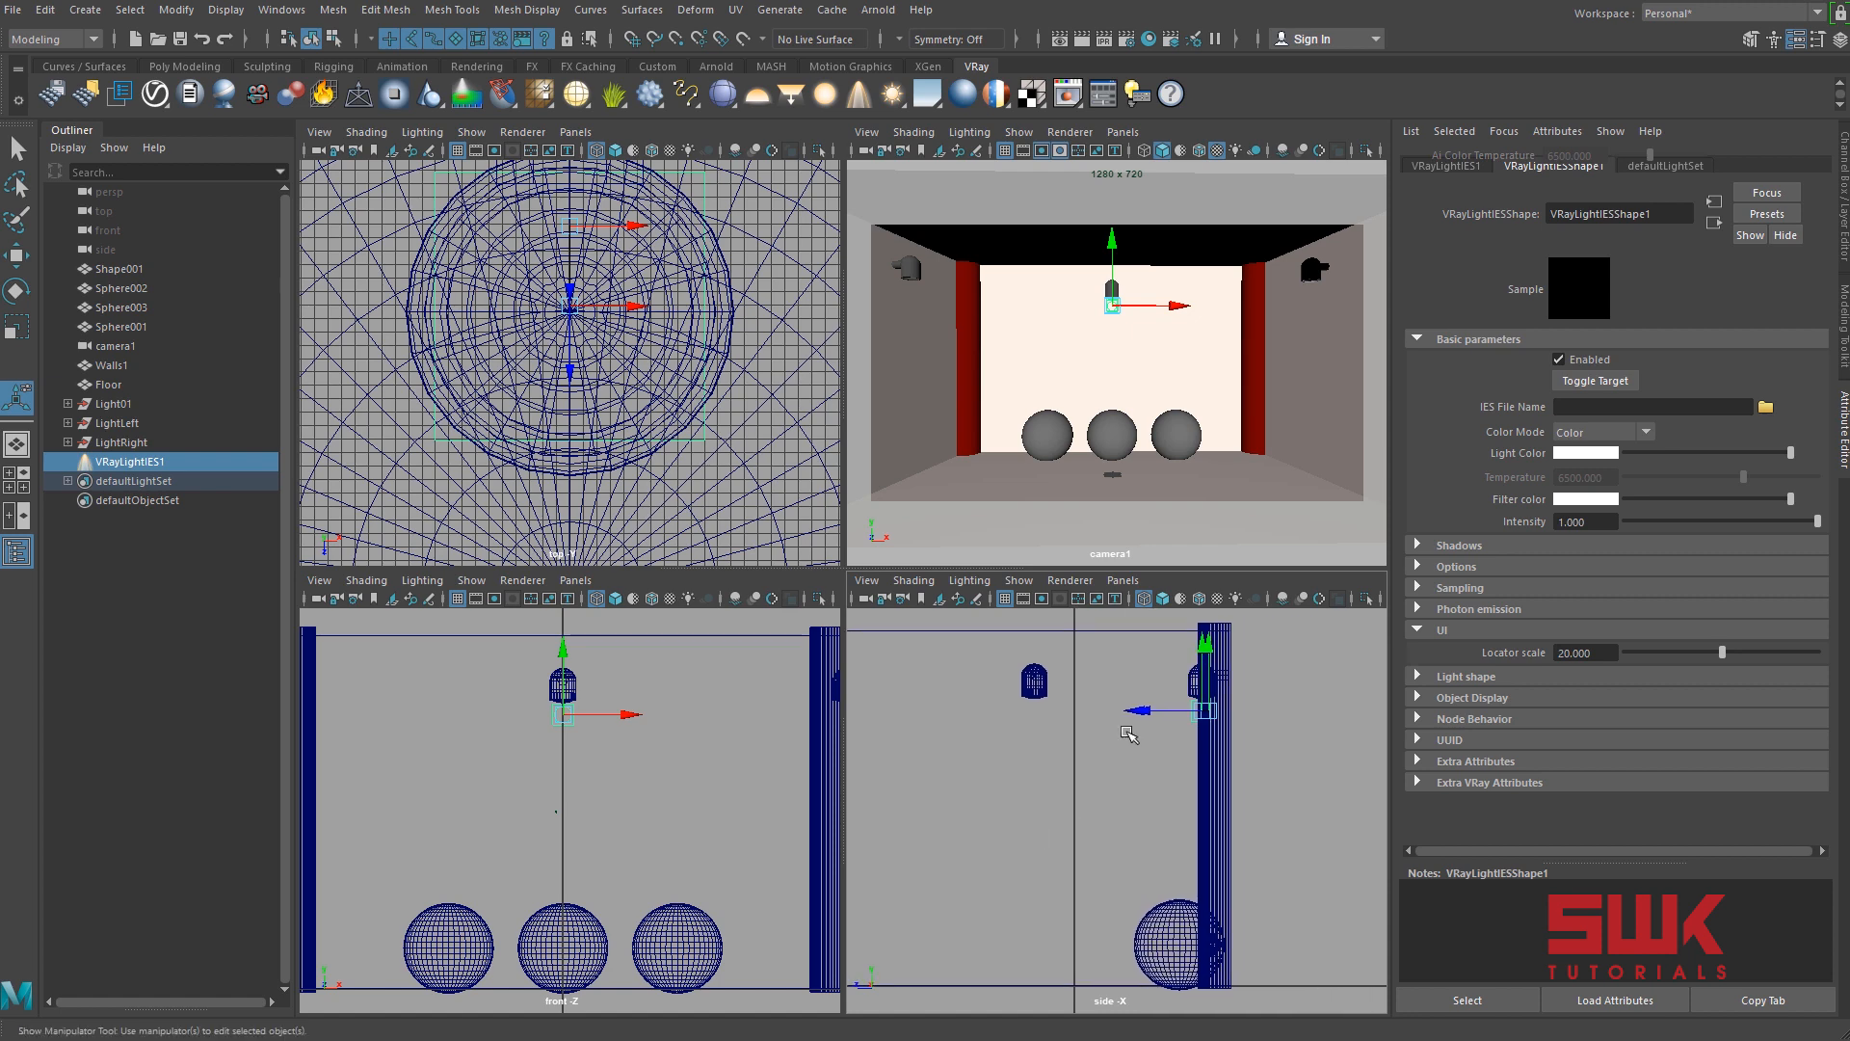
drag(1207, 648, 1135, 885)
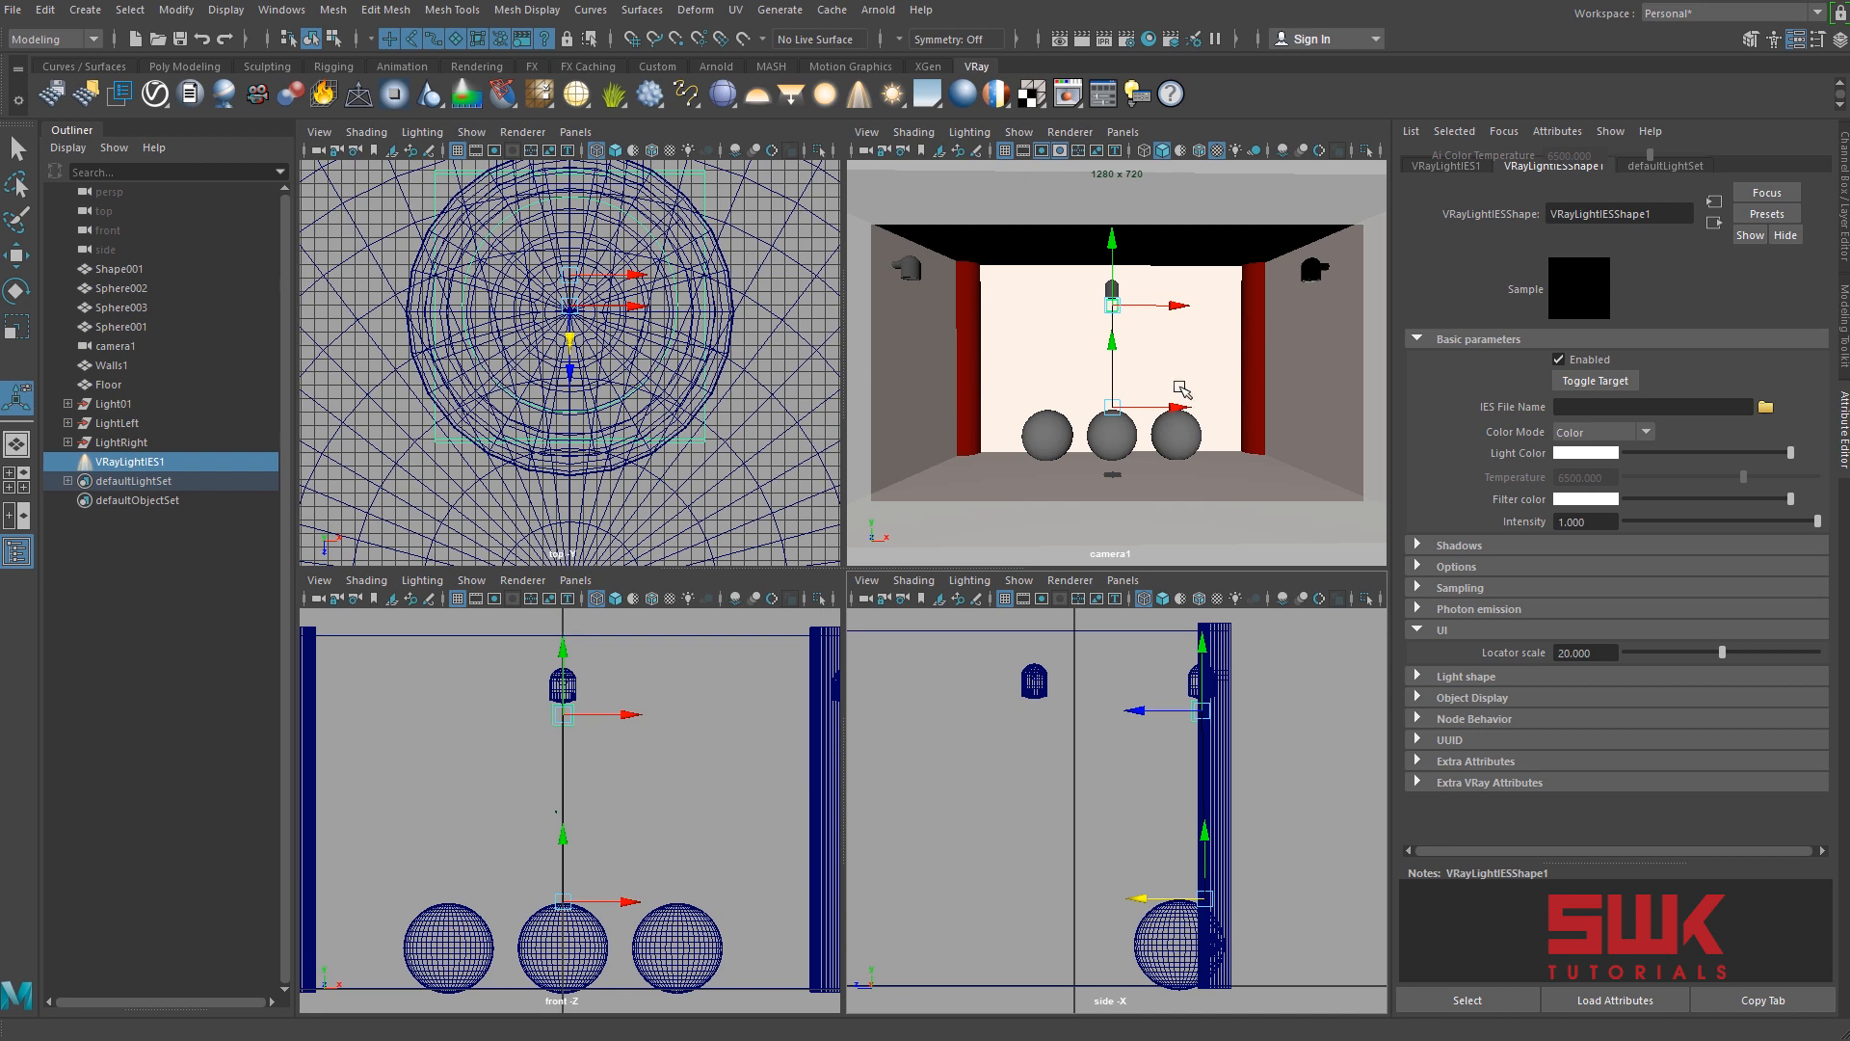
Render the camera view with the IES light and move the frame buffer clear of the light's attributes.
key(space)
click(1095, 43)
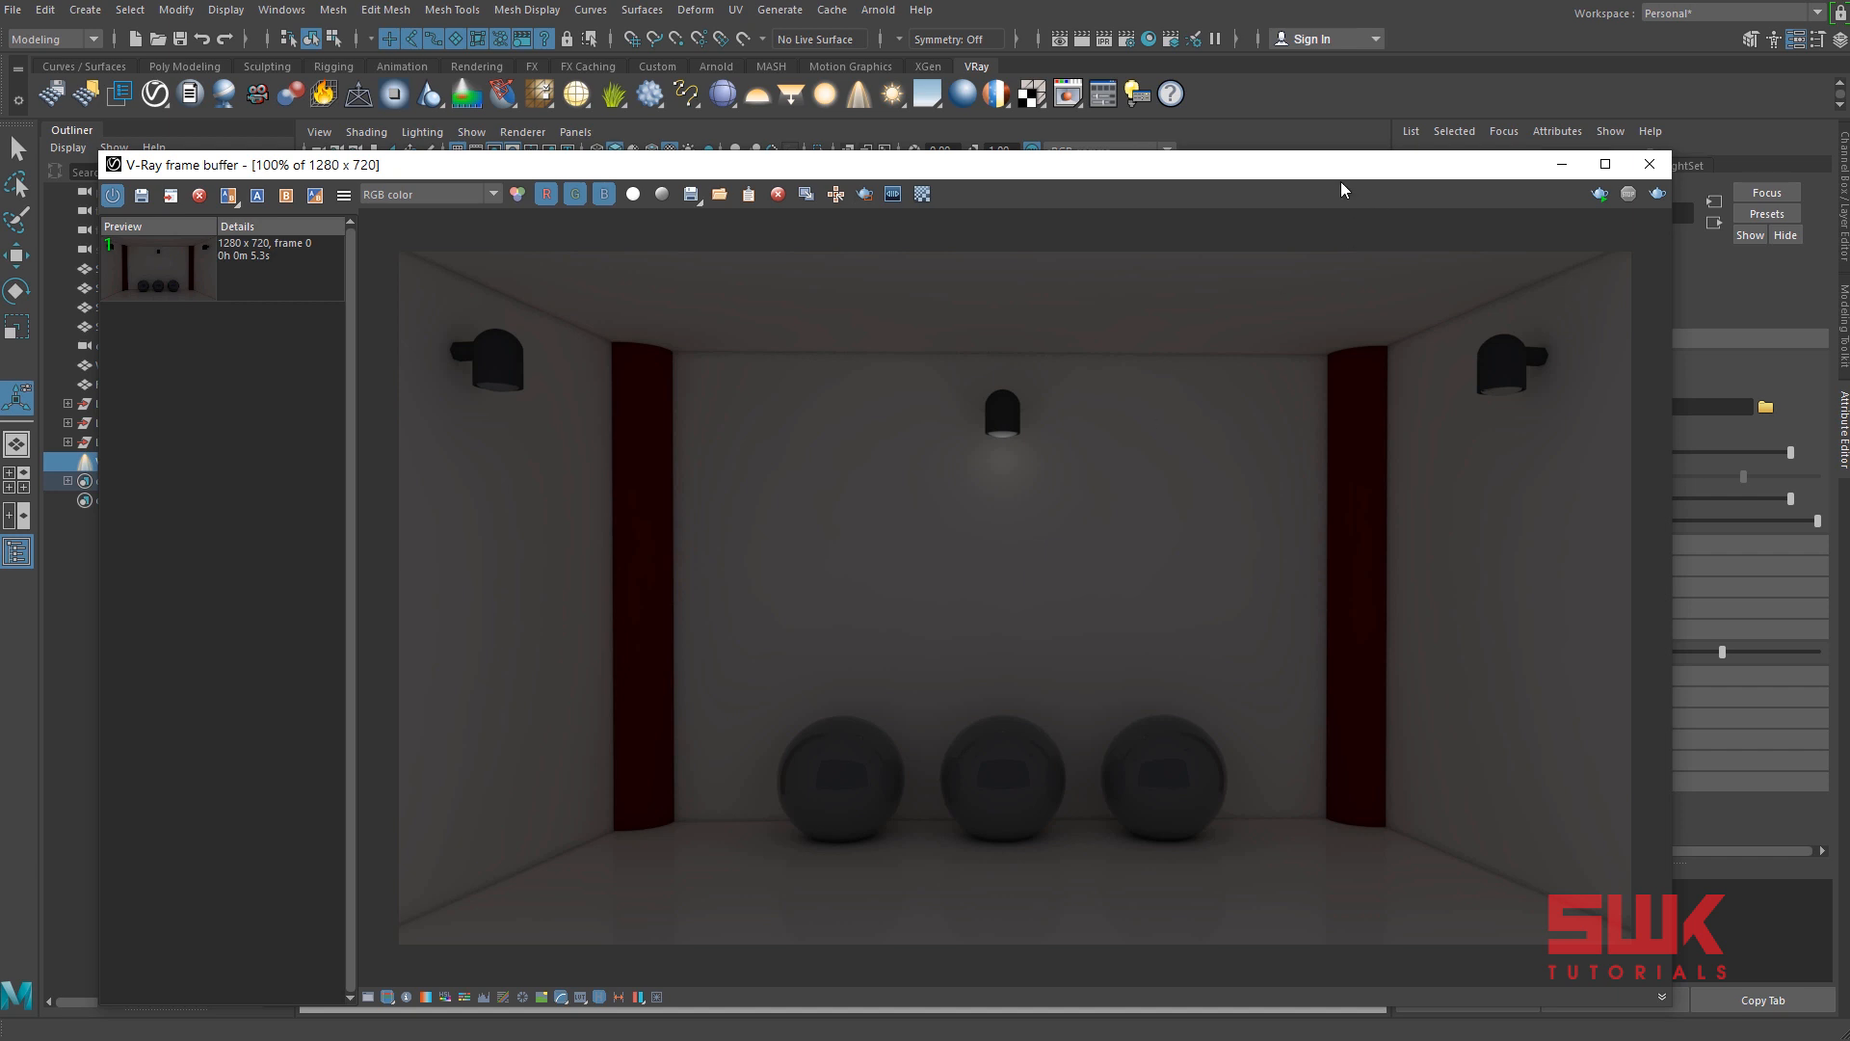
drag(1330, 171, 1069, 171)
Set the IES light's intensity to 50 and render the scene again.
click(1587, 522)
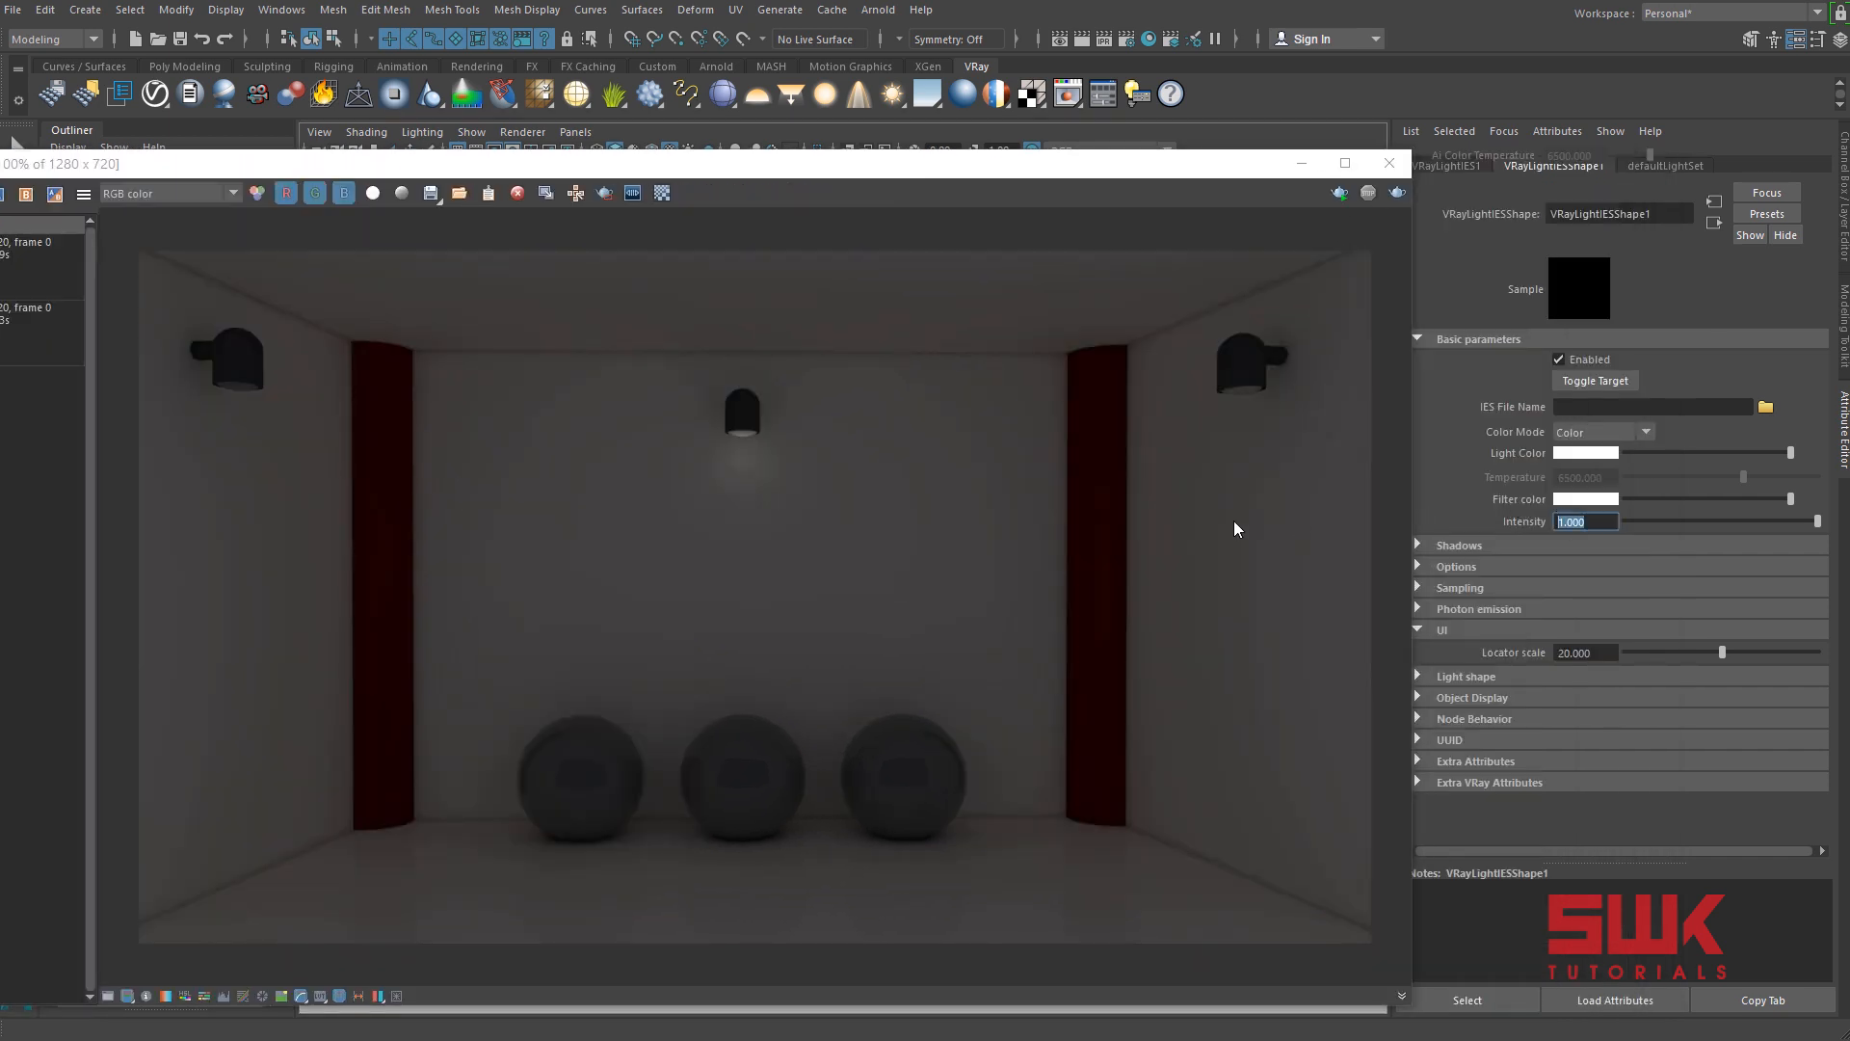
text(50)
key(Return)
click(1398, 192)
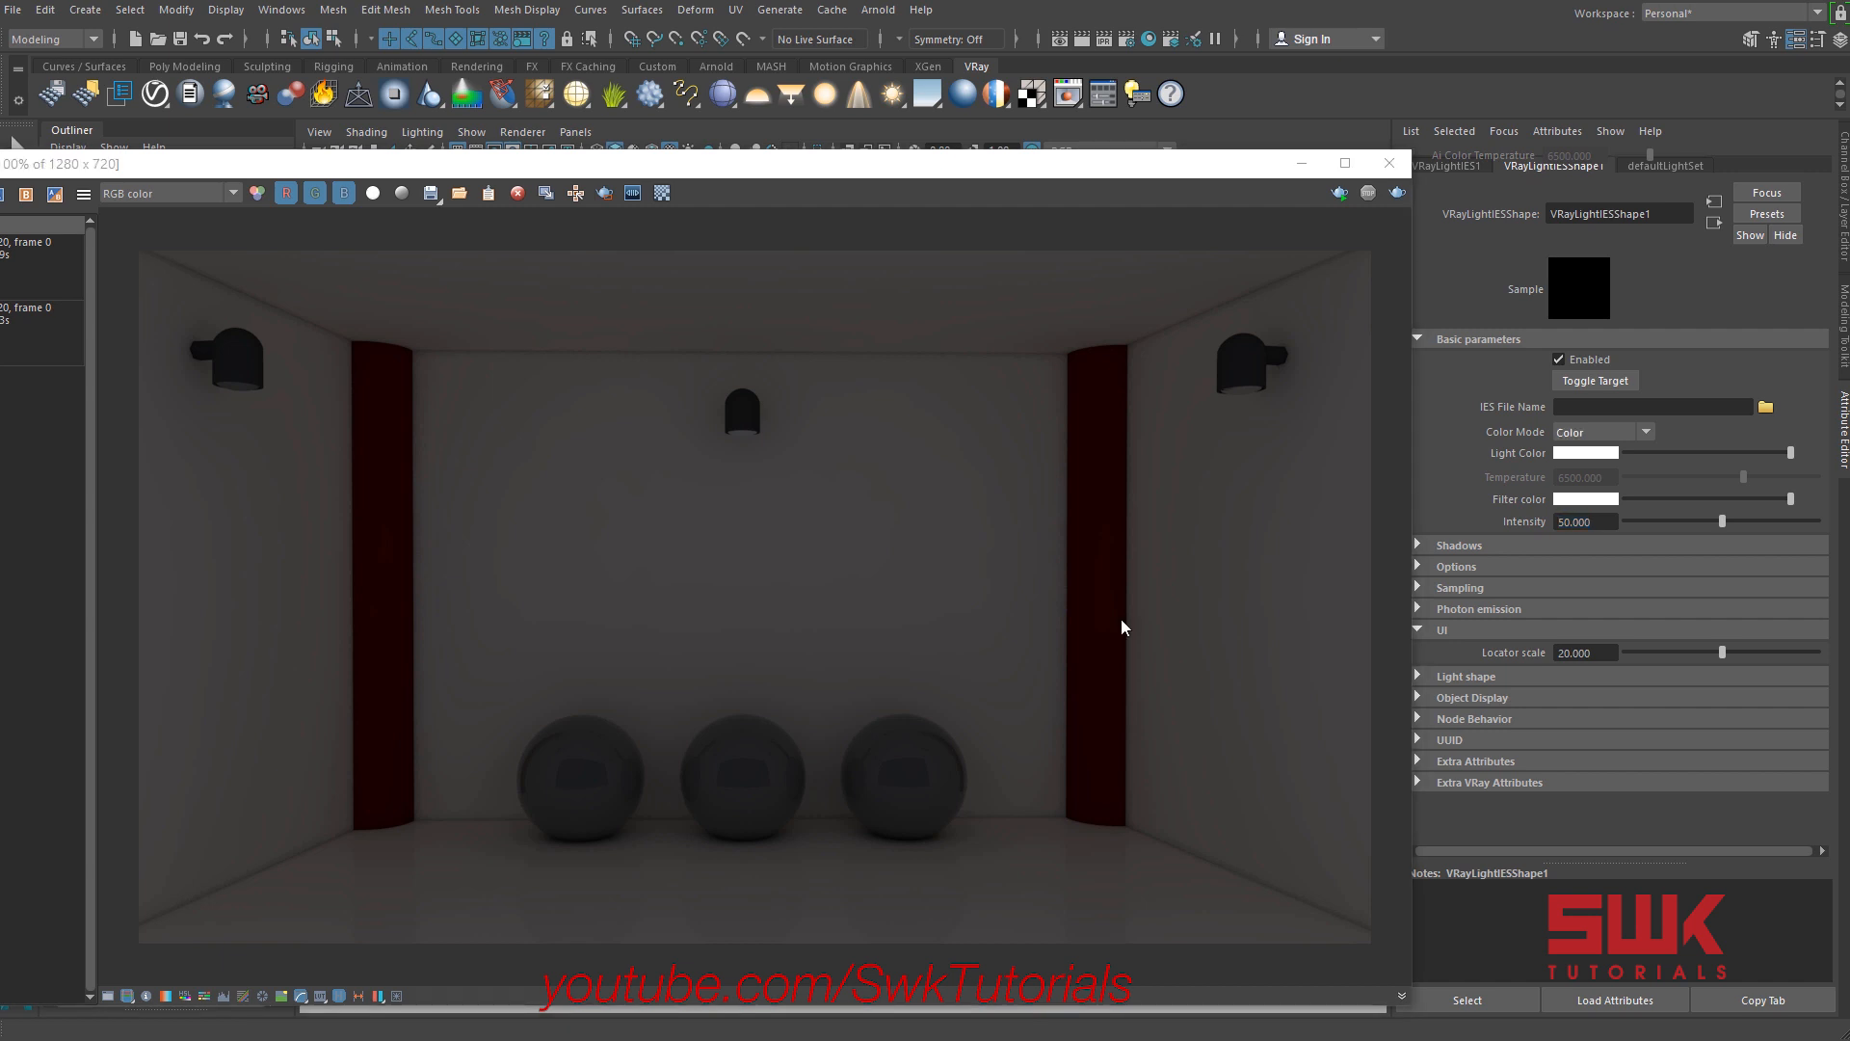
Switch the IES light's color mode to Temperature and render the current frame.
click(1581, 433)
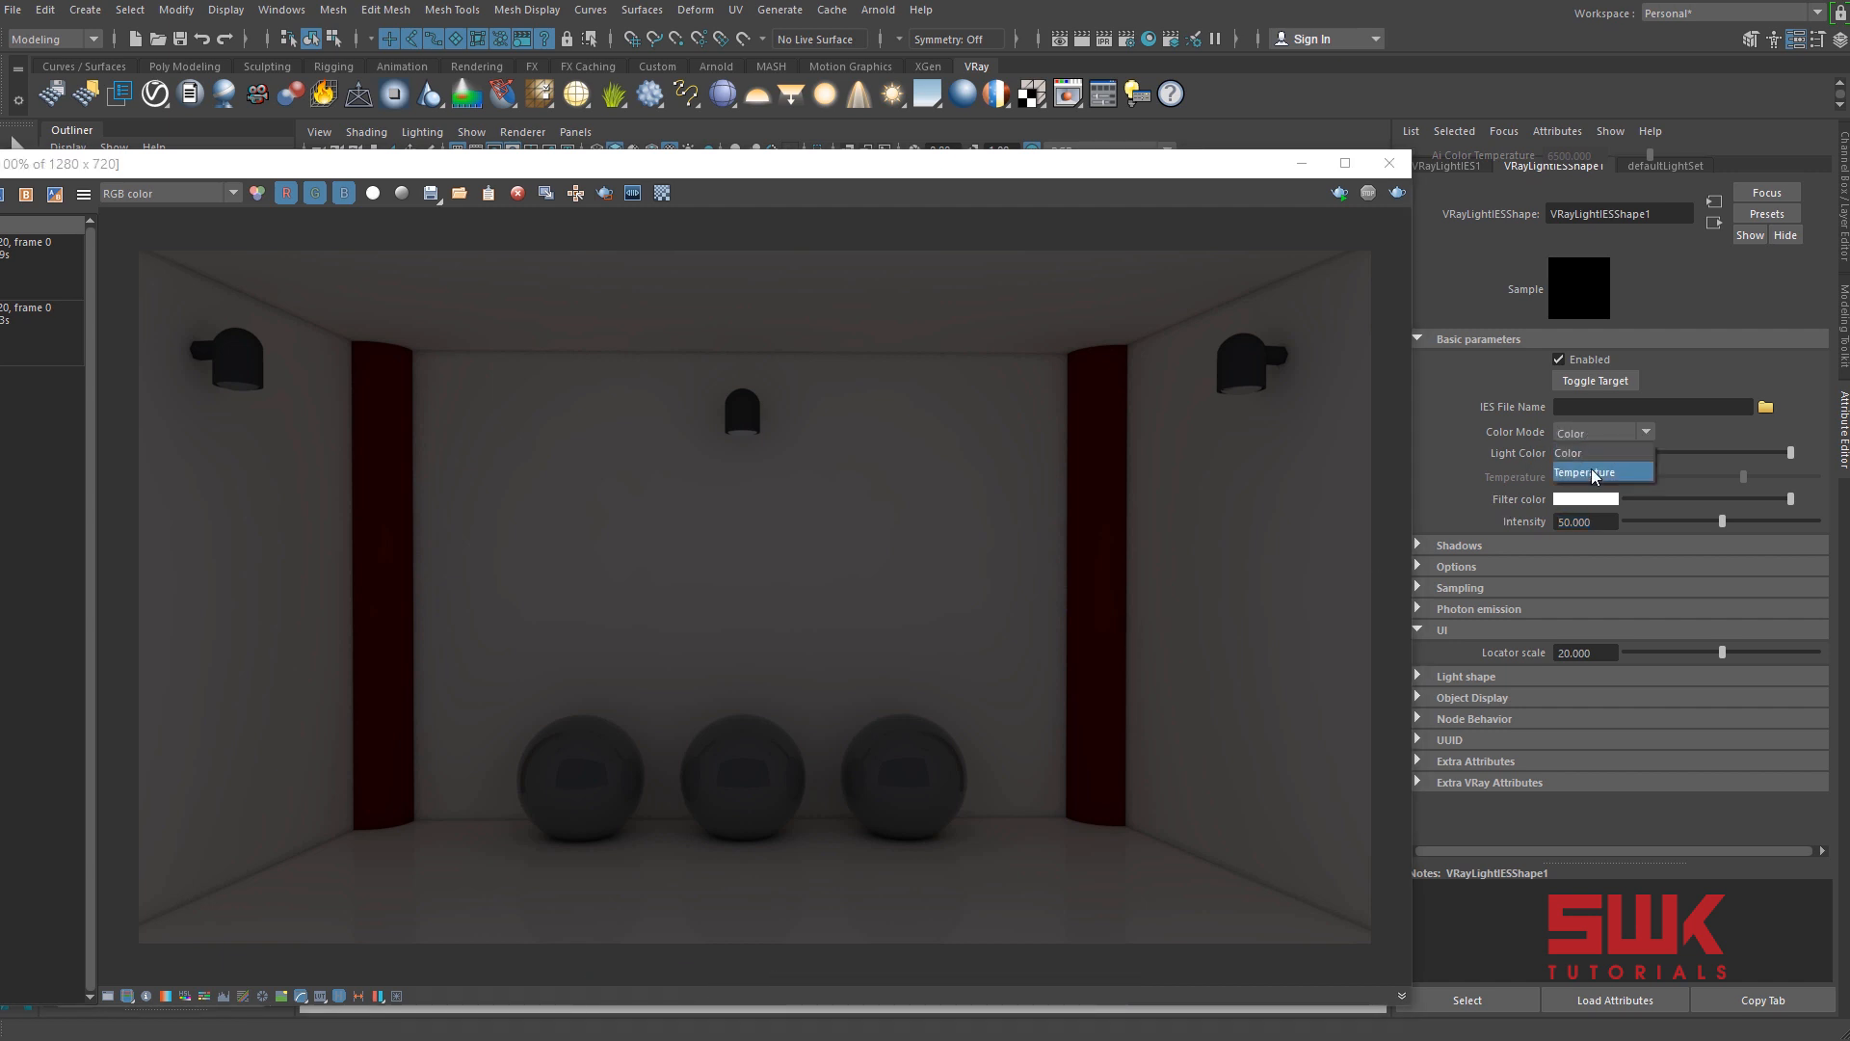
click(1592, 472)
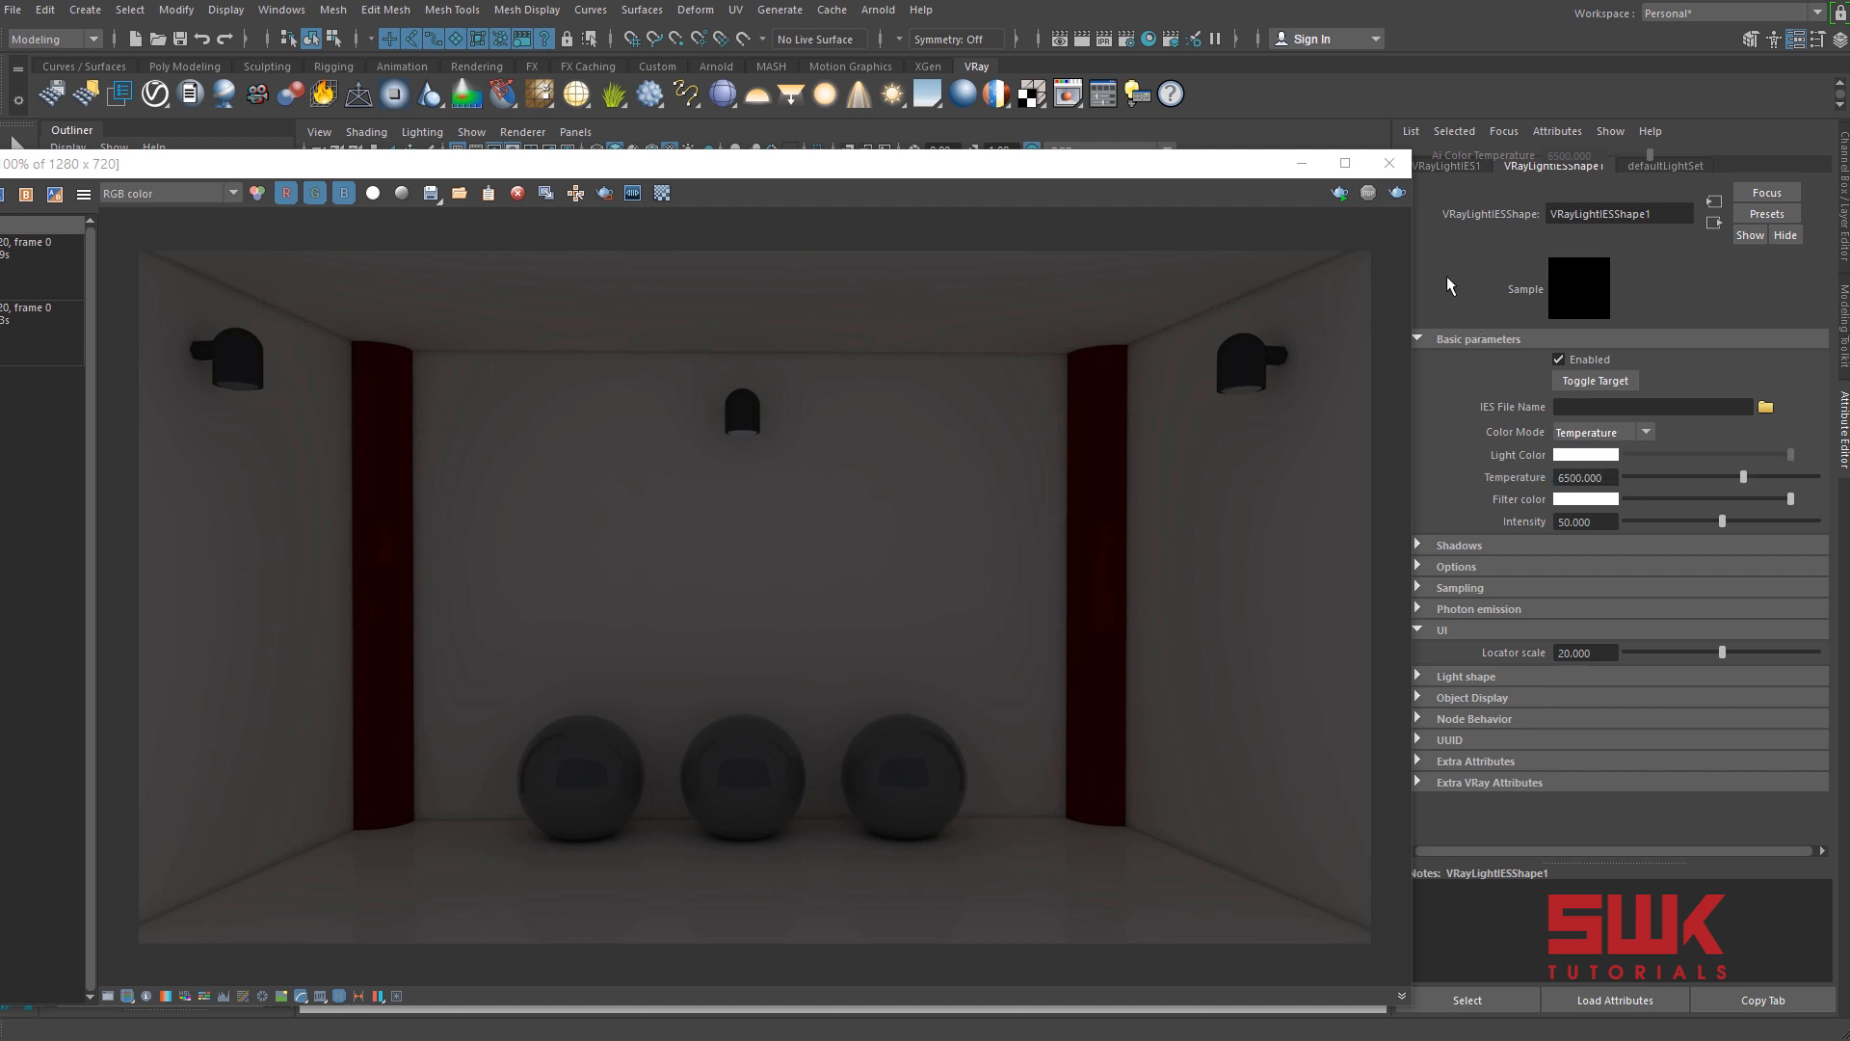
click(1082, 41)
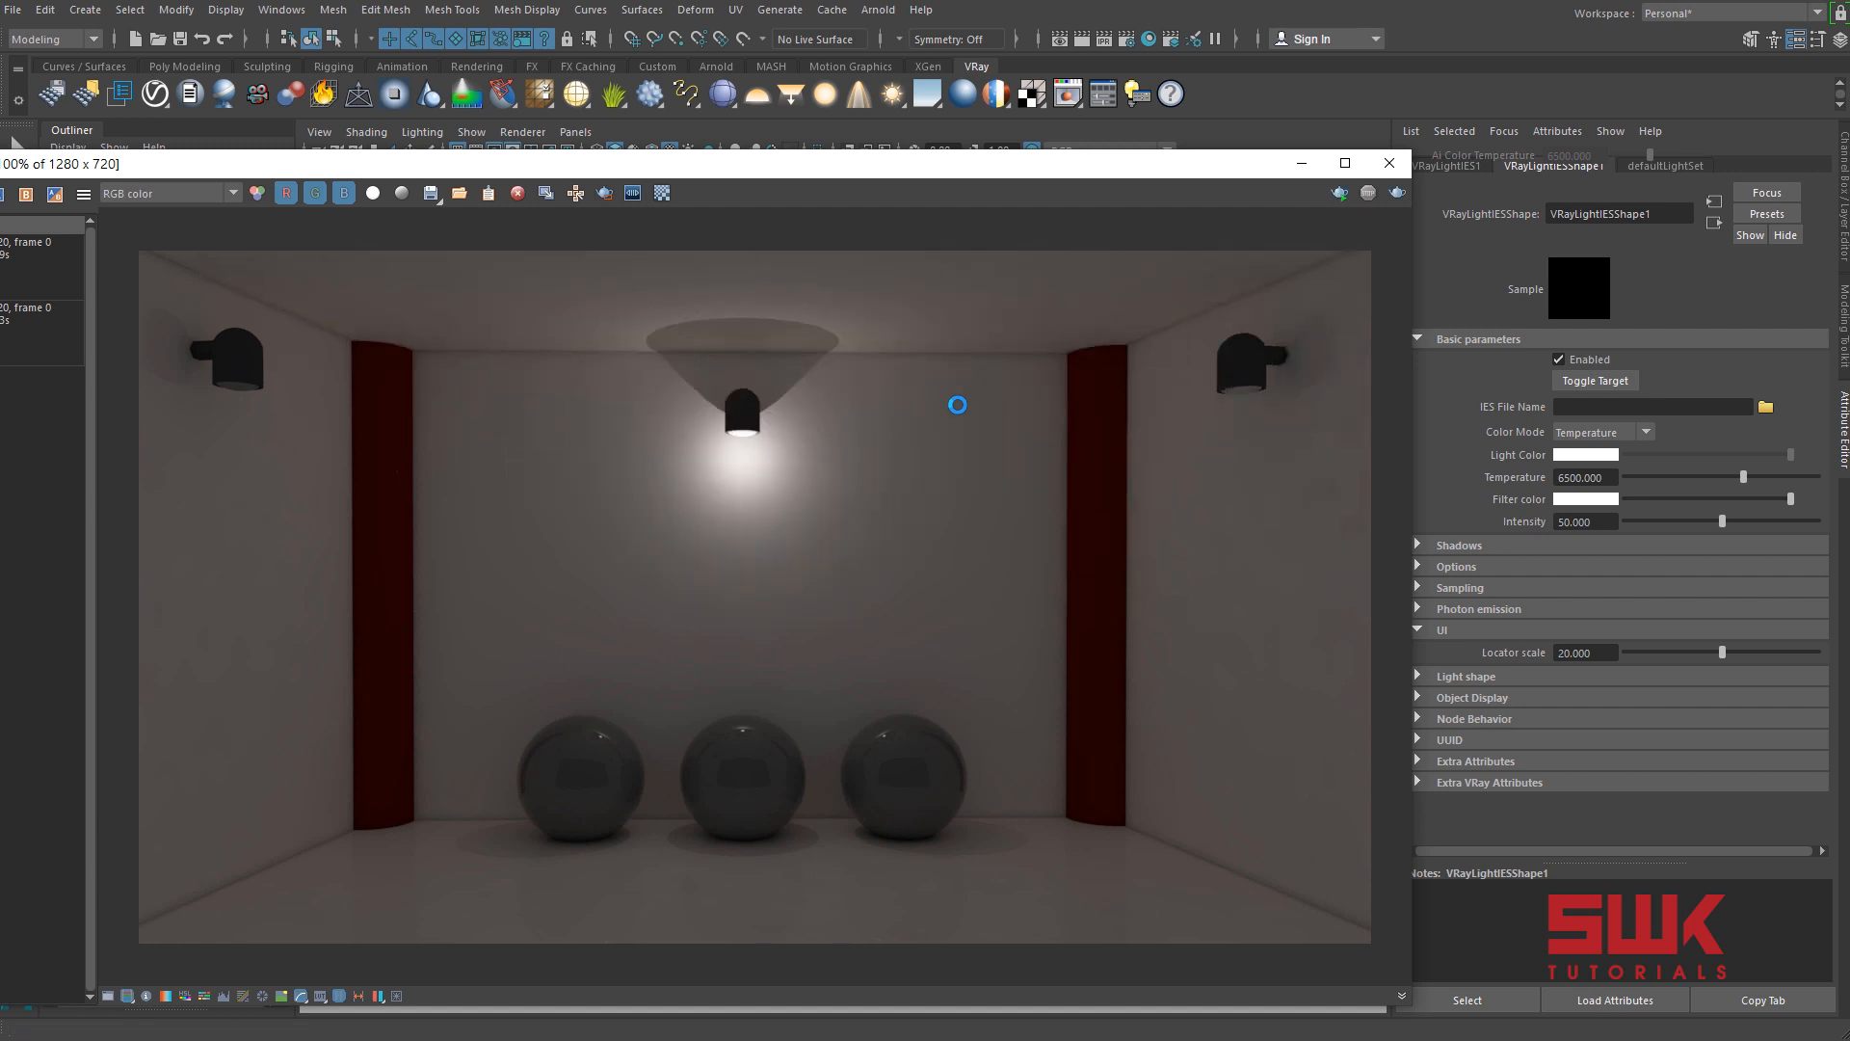
Load the 1.IES file as the light's IES profile and render the scene with it.
mouse_move(782, 164)
mouse_down()
mouse_move(981, 172)
mouse_move(810, 179)
mouse_up()
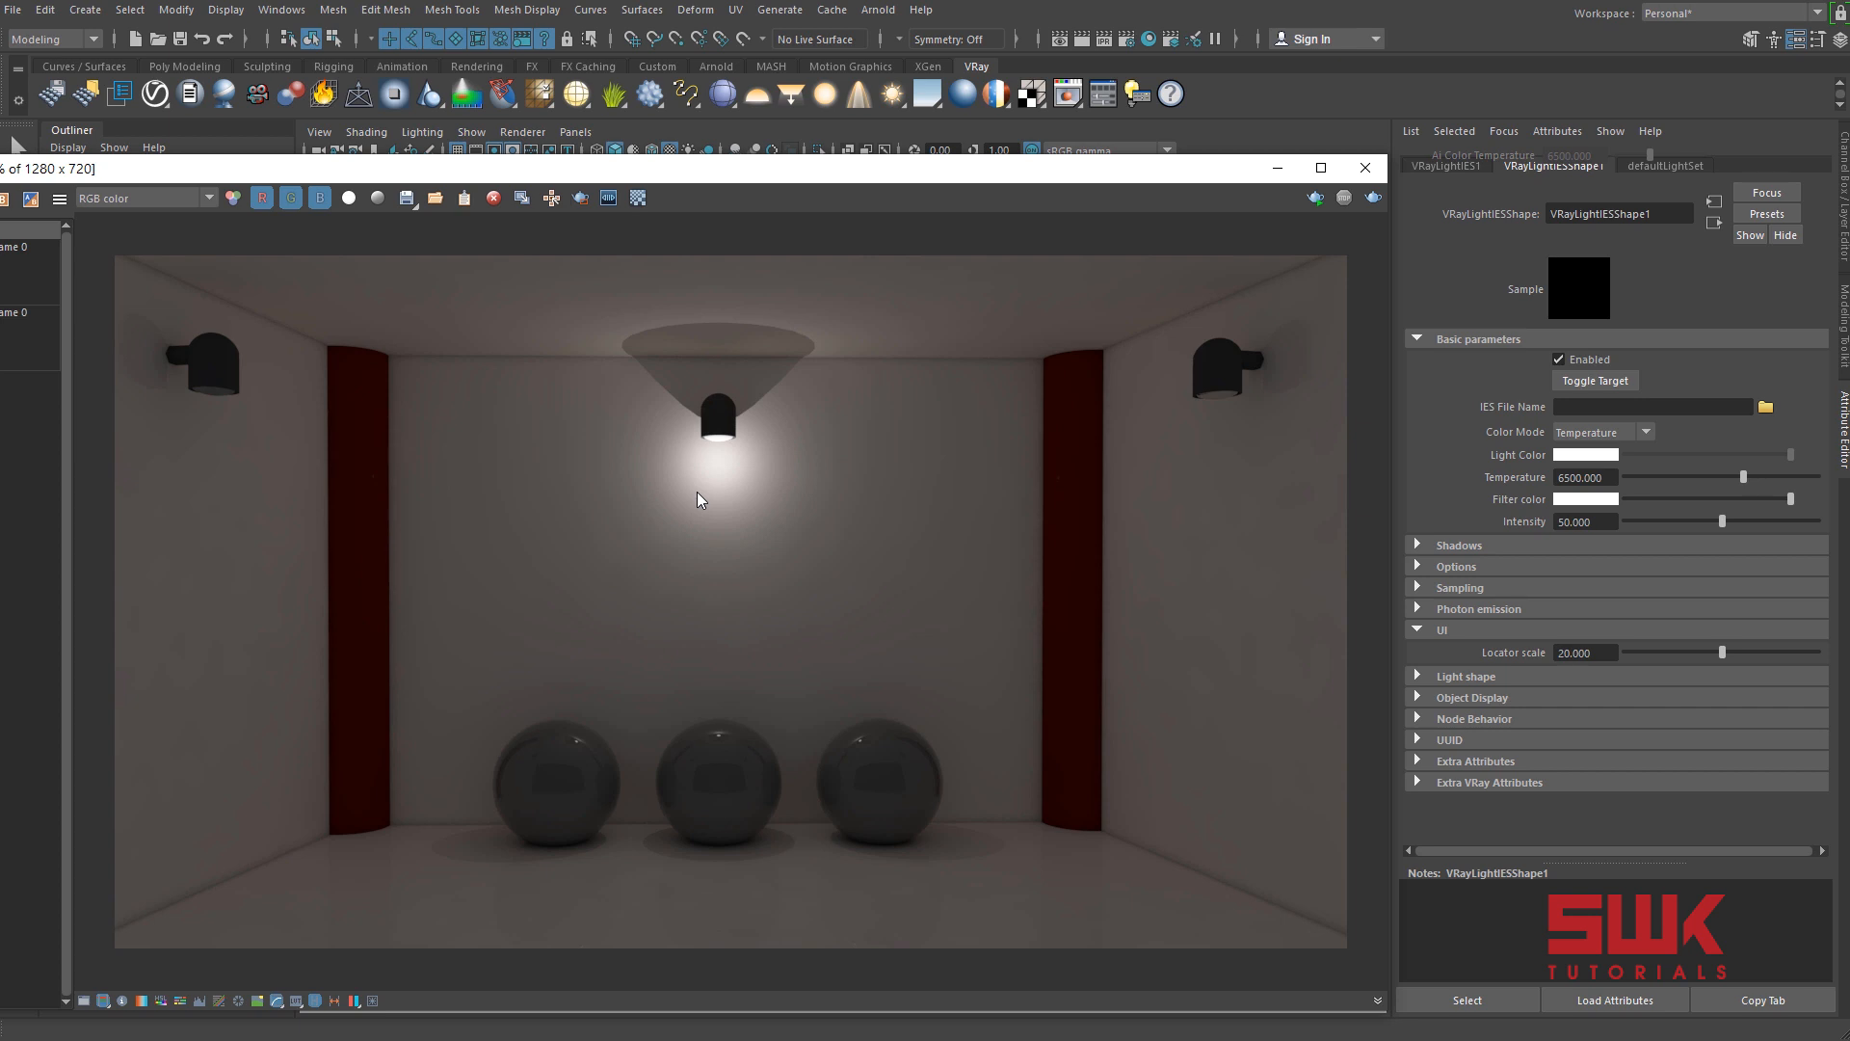
click(1616, 405)
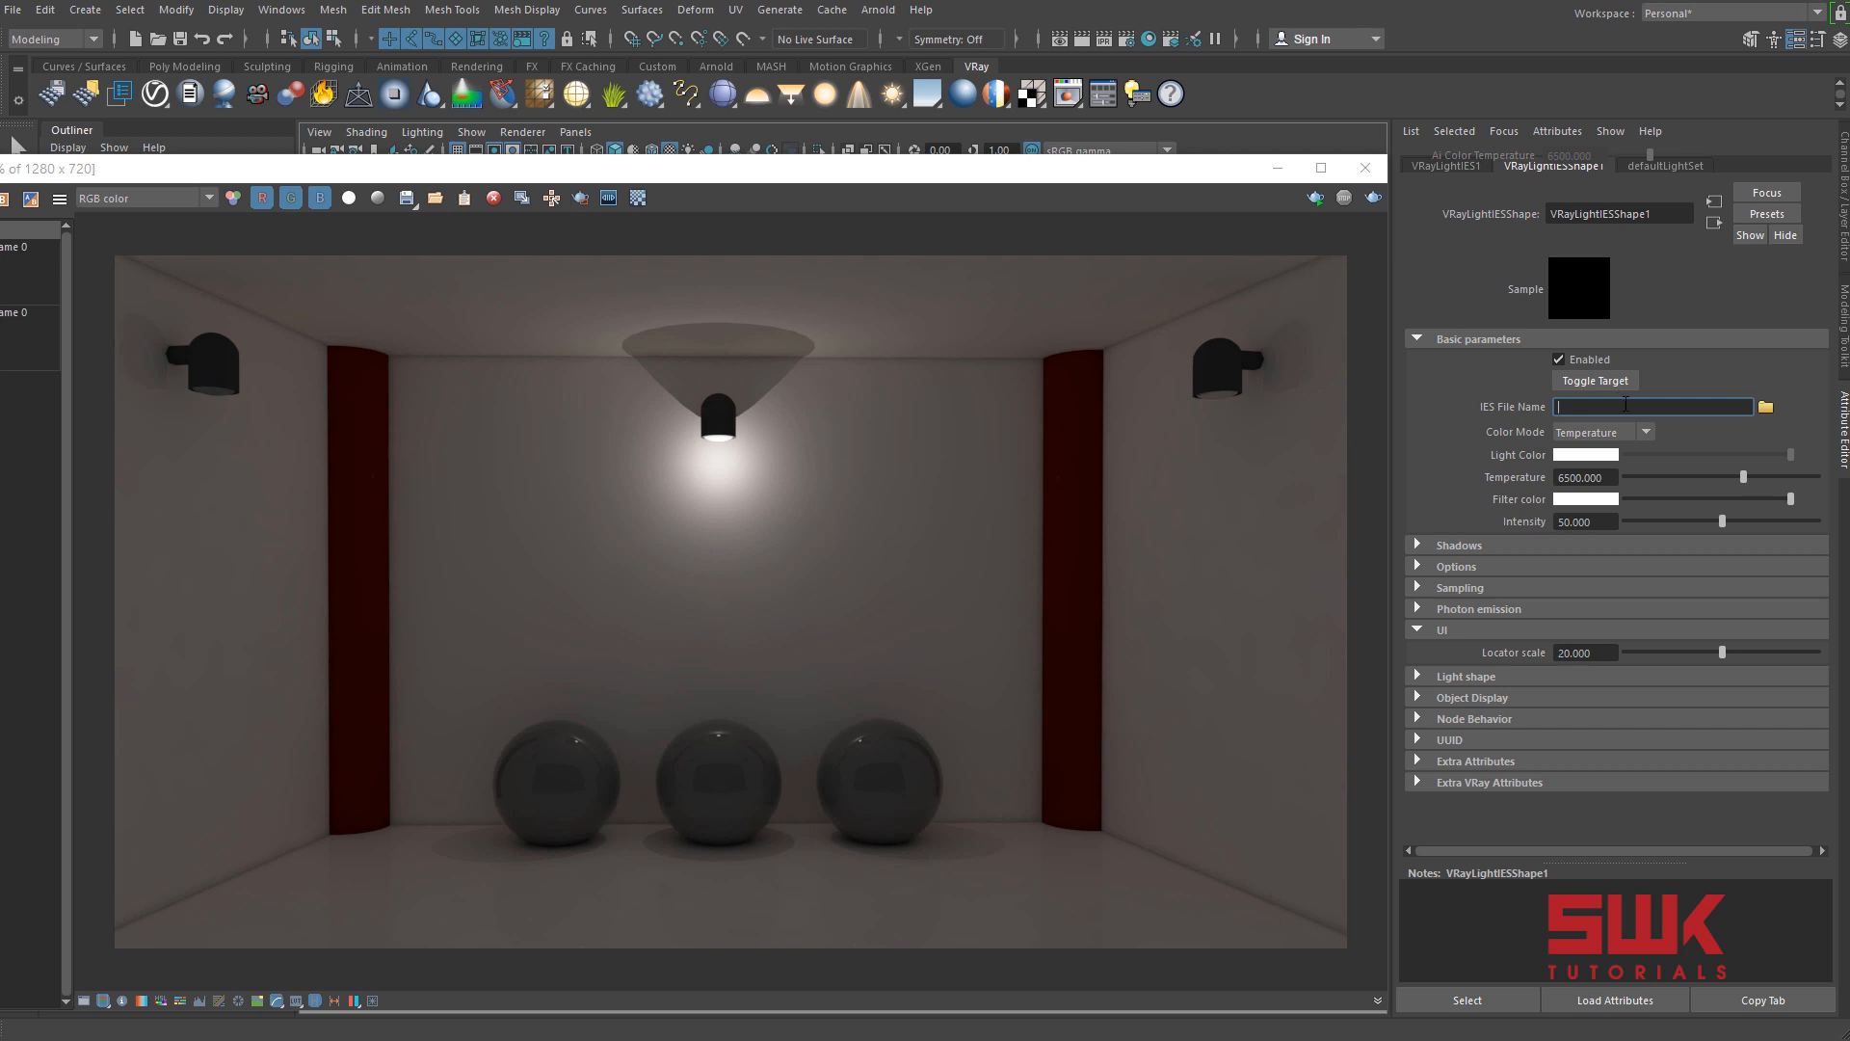
click(1765, 406)
double_click(607, 281)
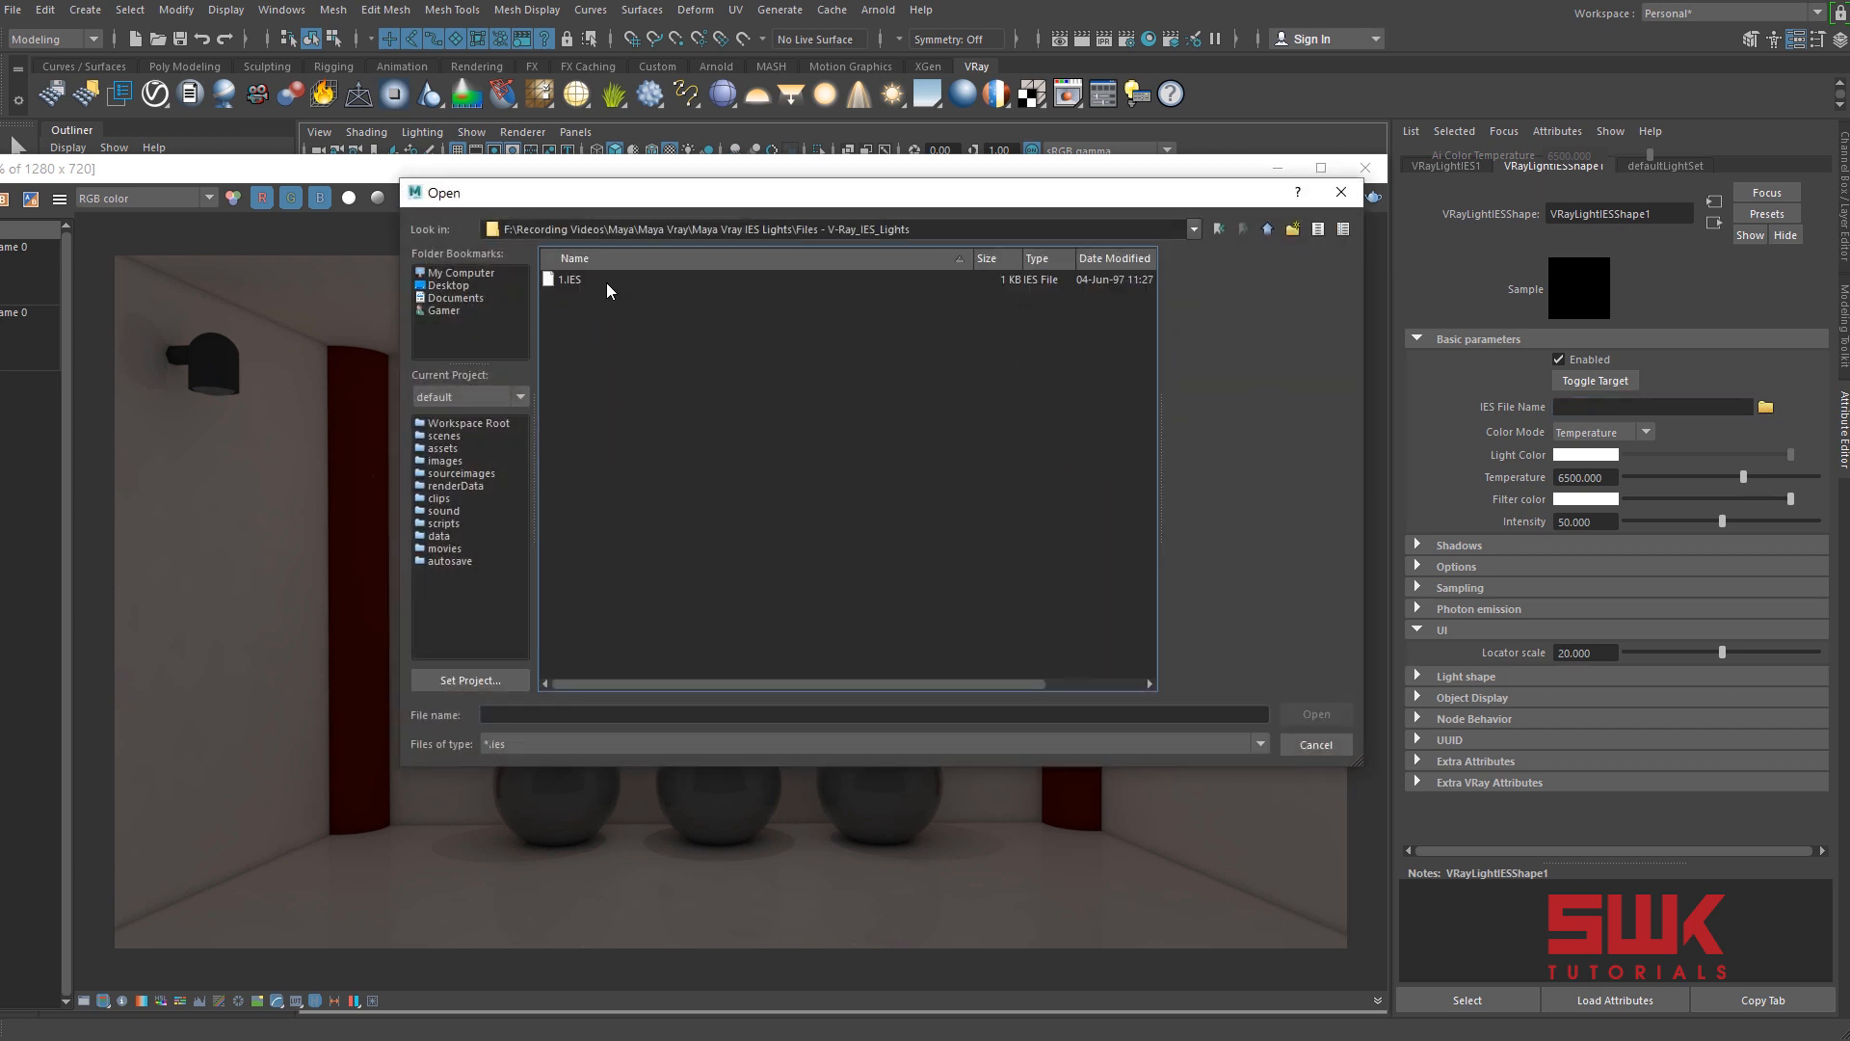
click(568, 282)
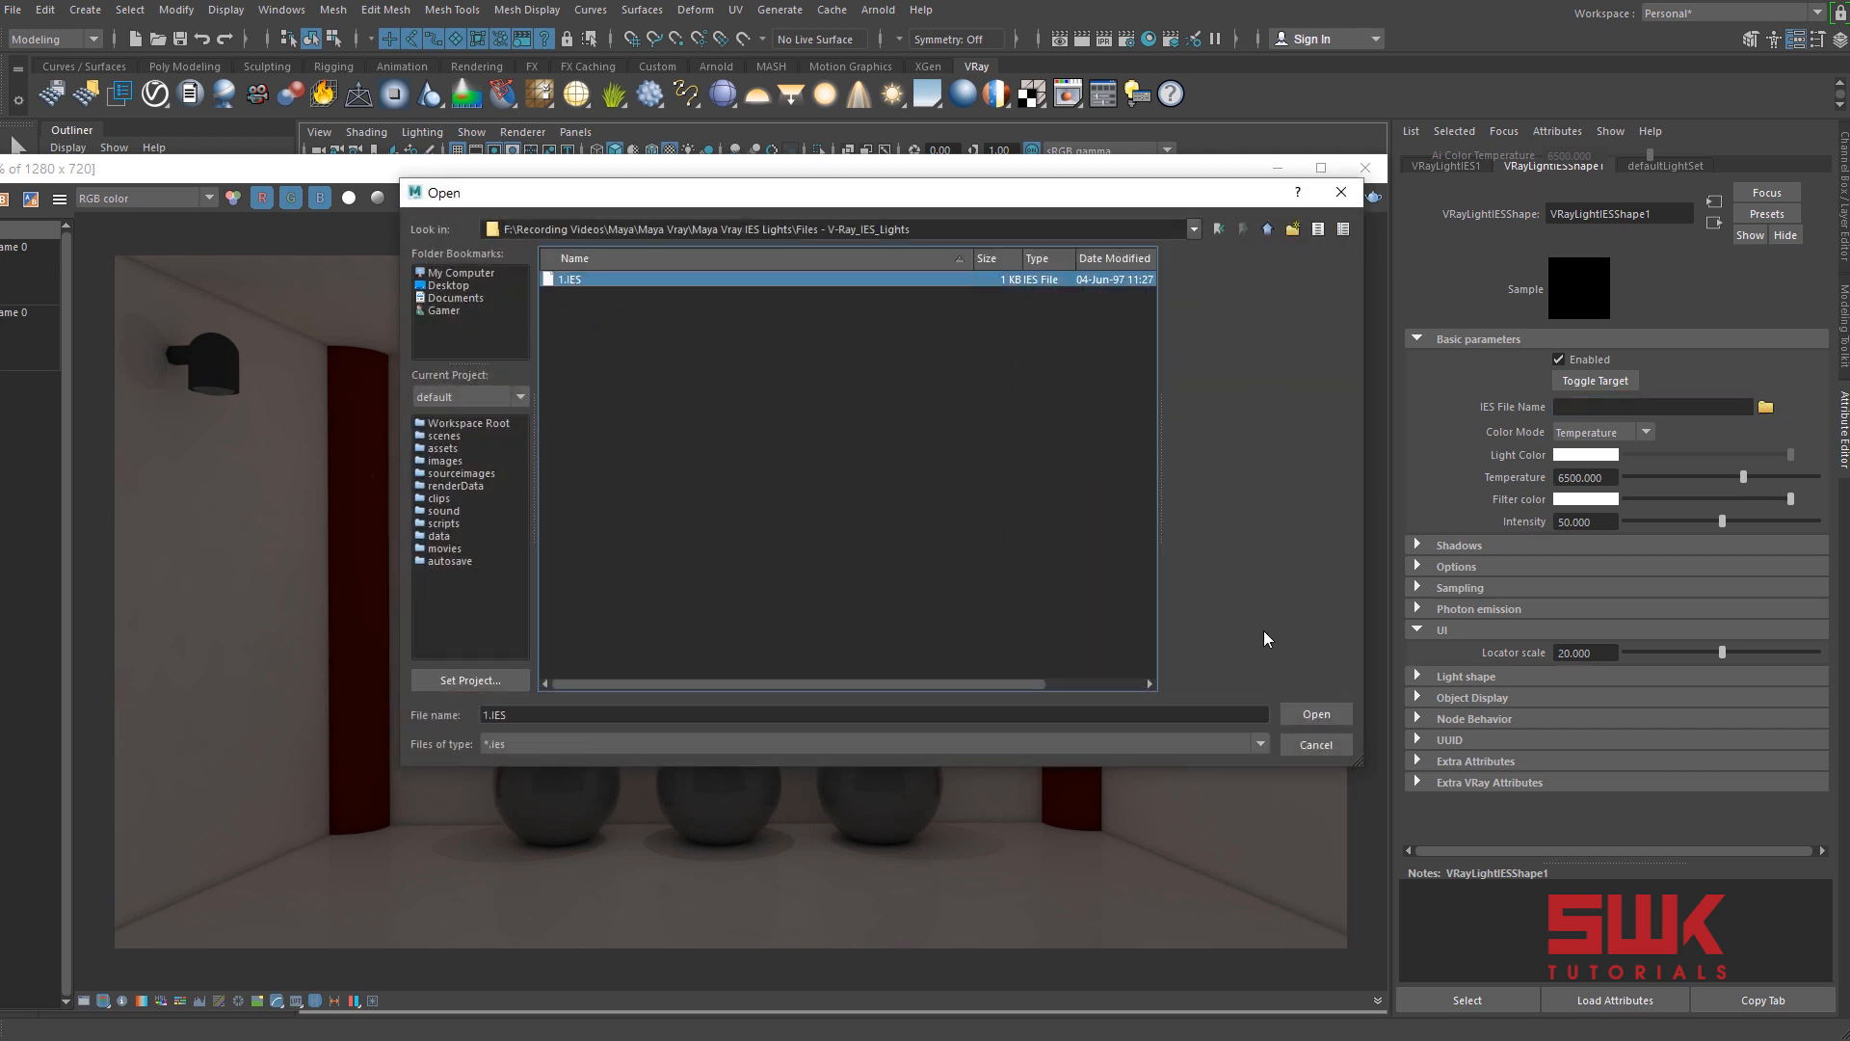
click(1292, 718)
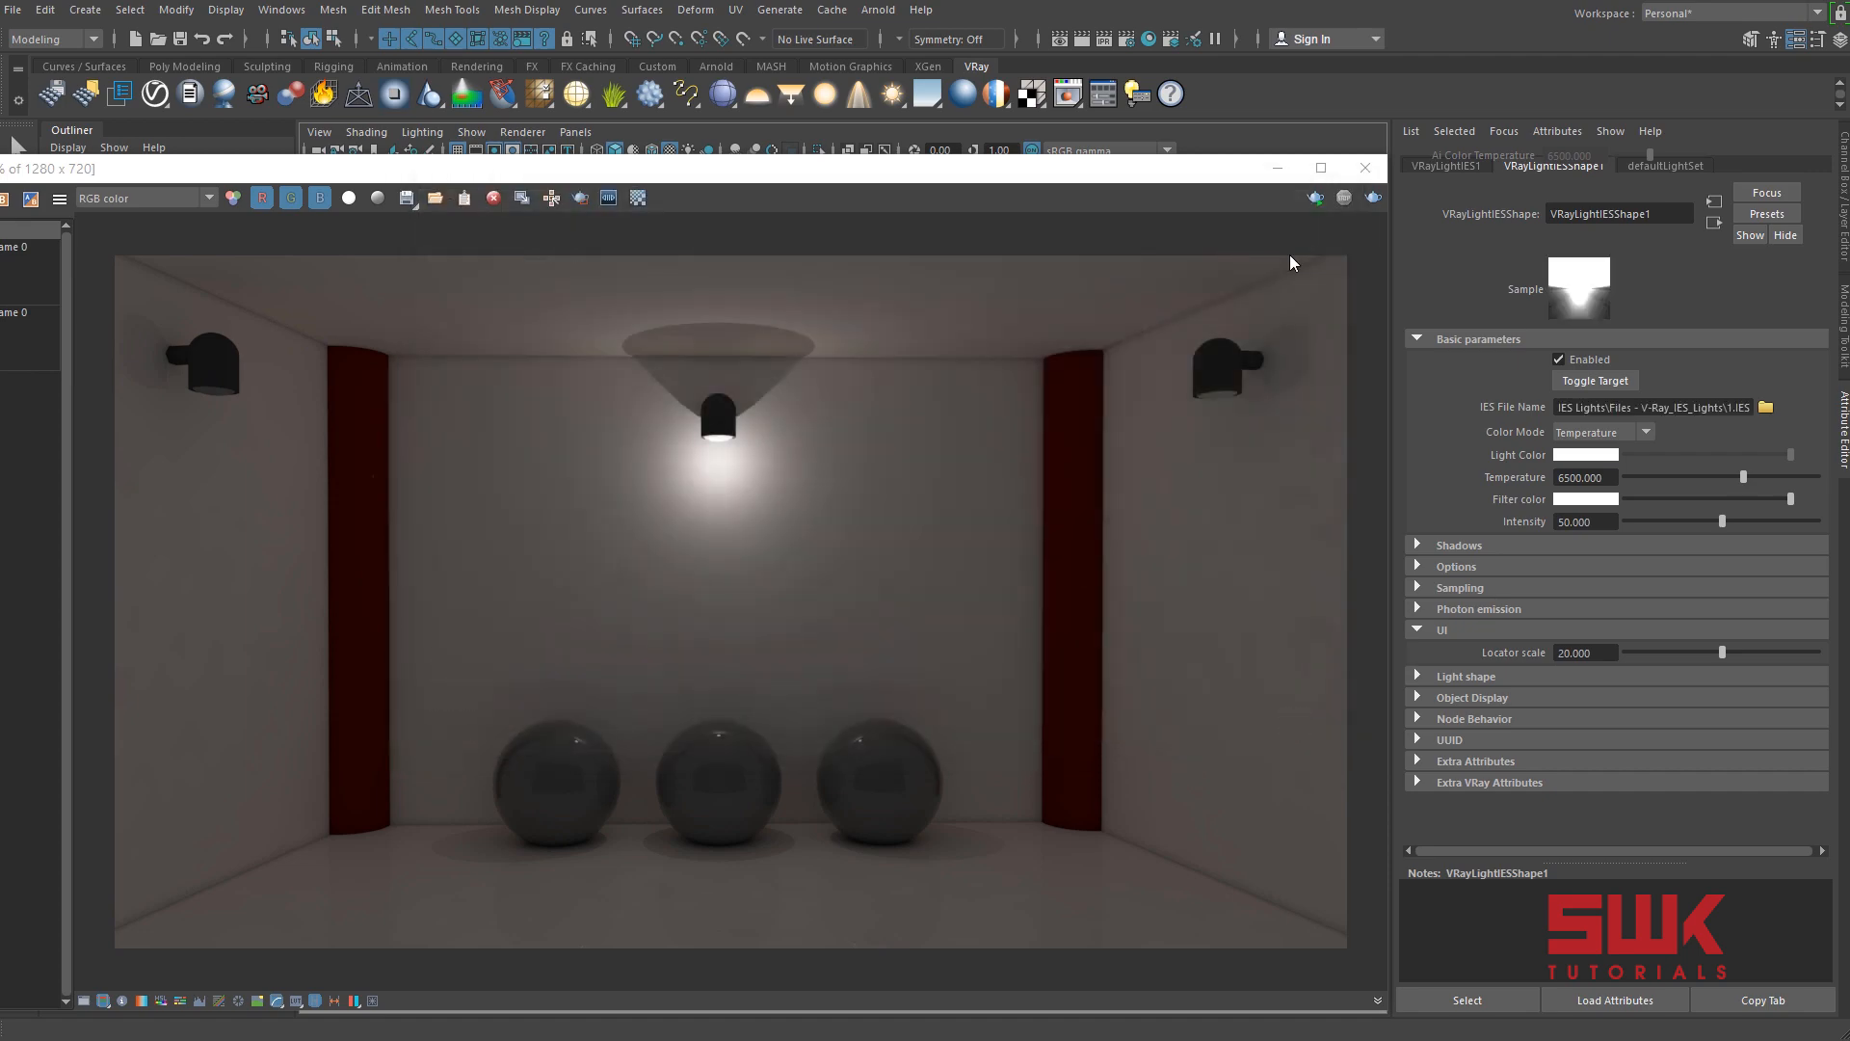
click(1375, 198)
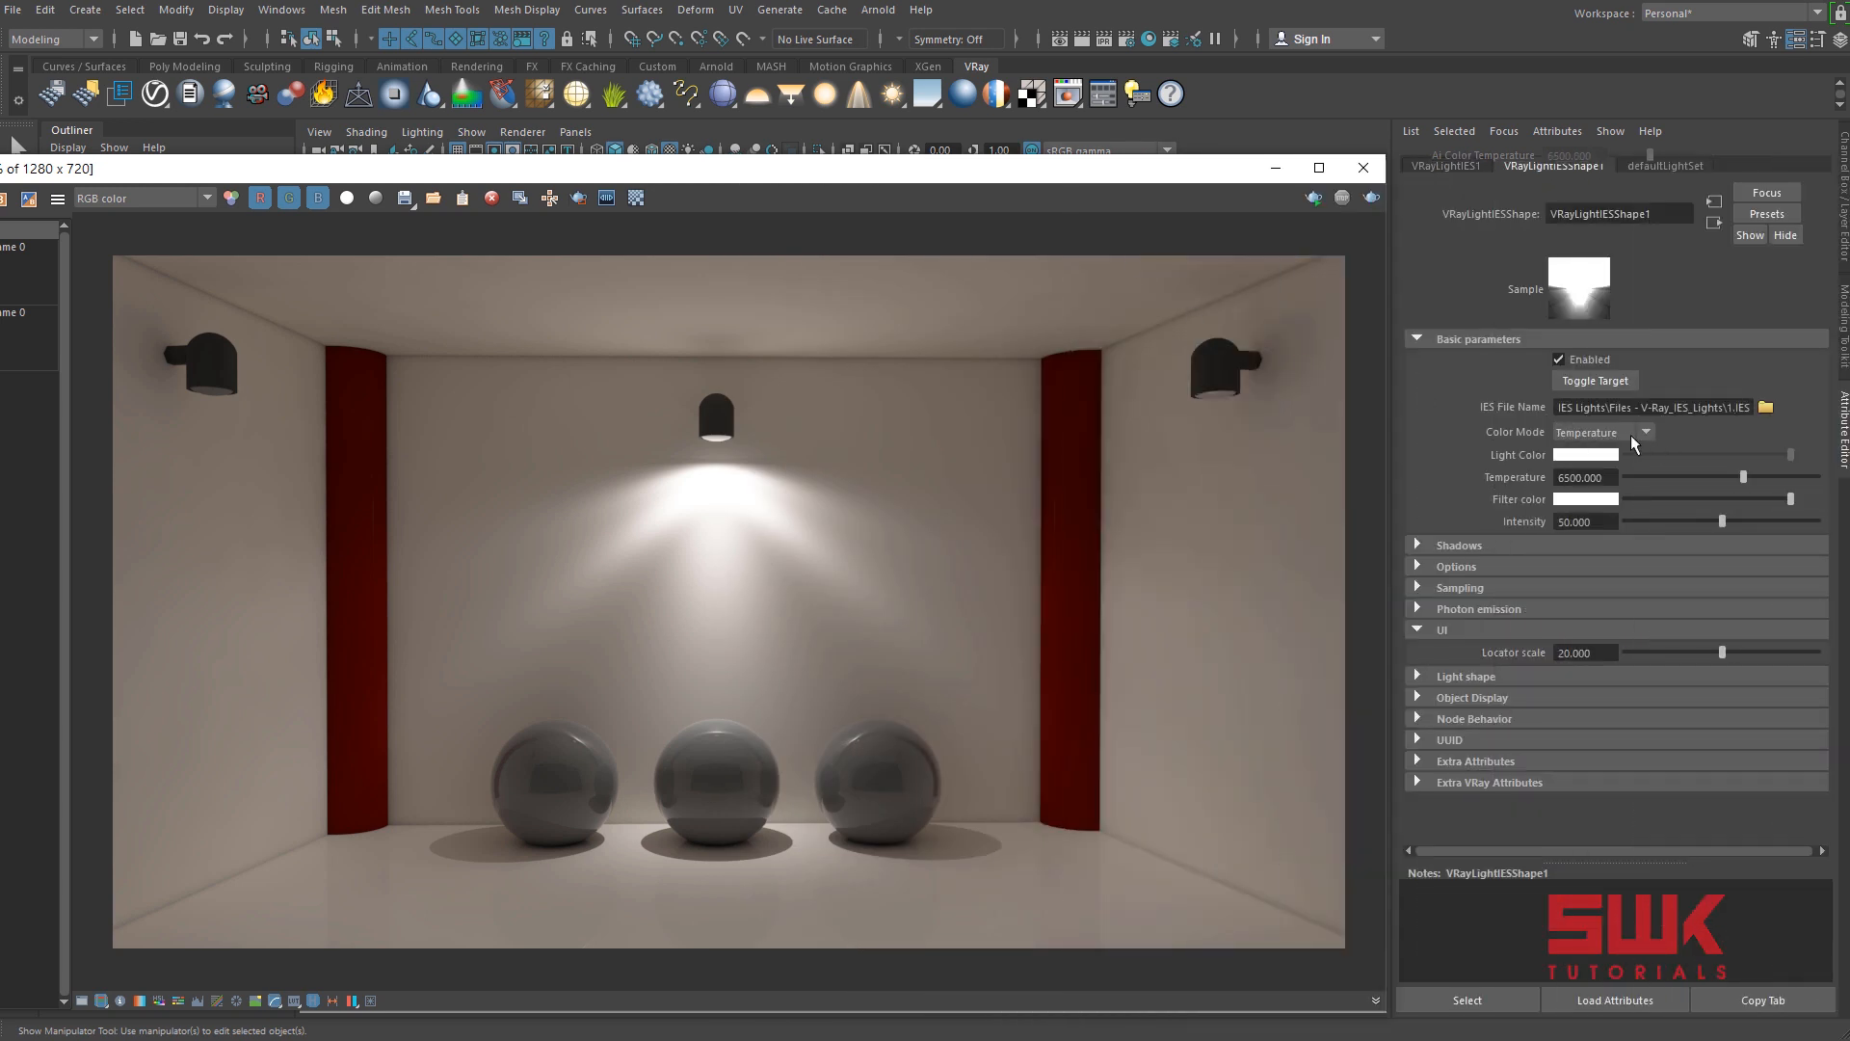
Set the IES light's temperature to 4000 and its intensity to 30, and render the scene again.
click(1585, 477)
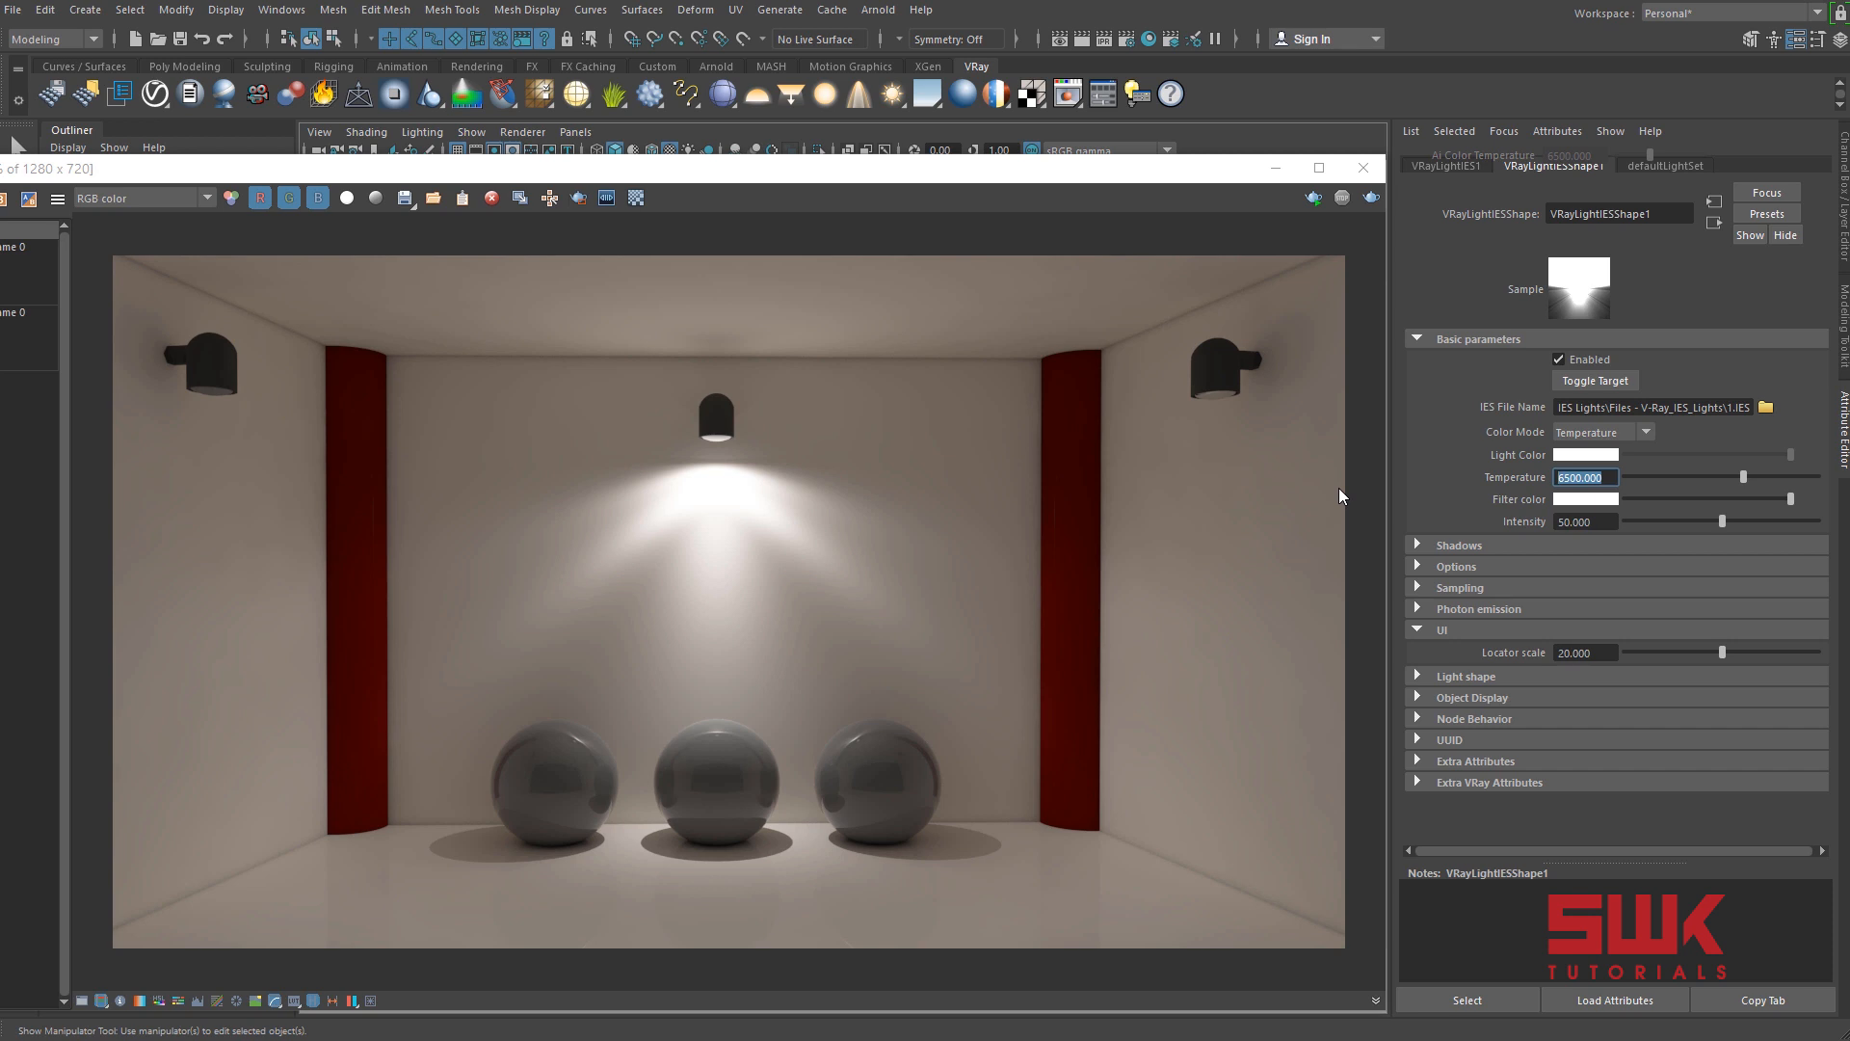
text(4000)
key(Return)
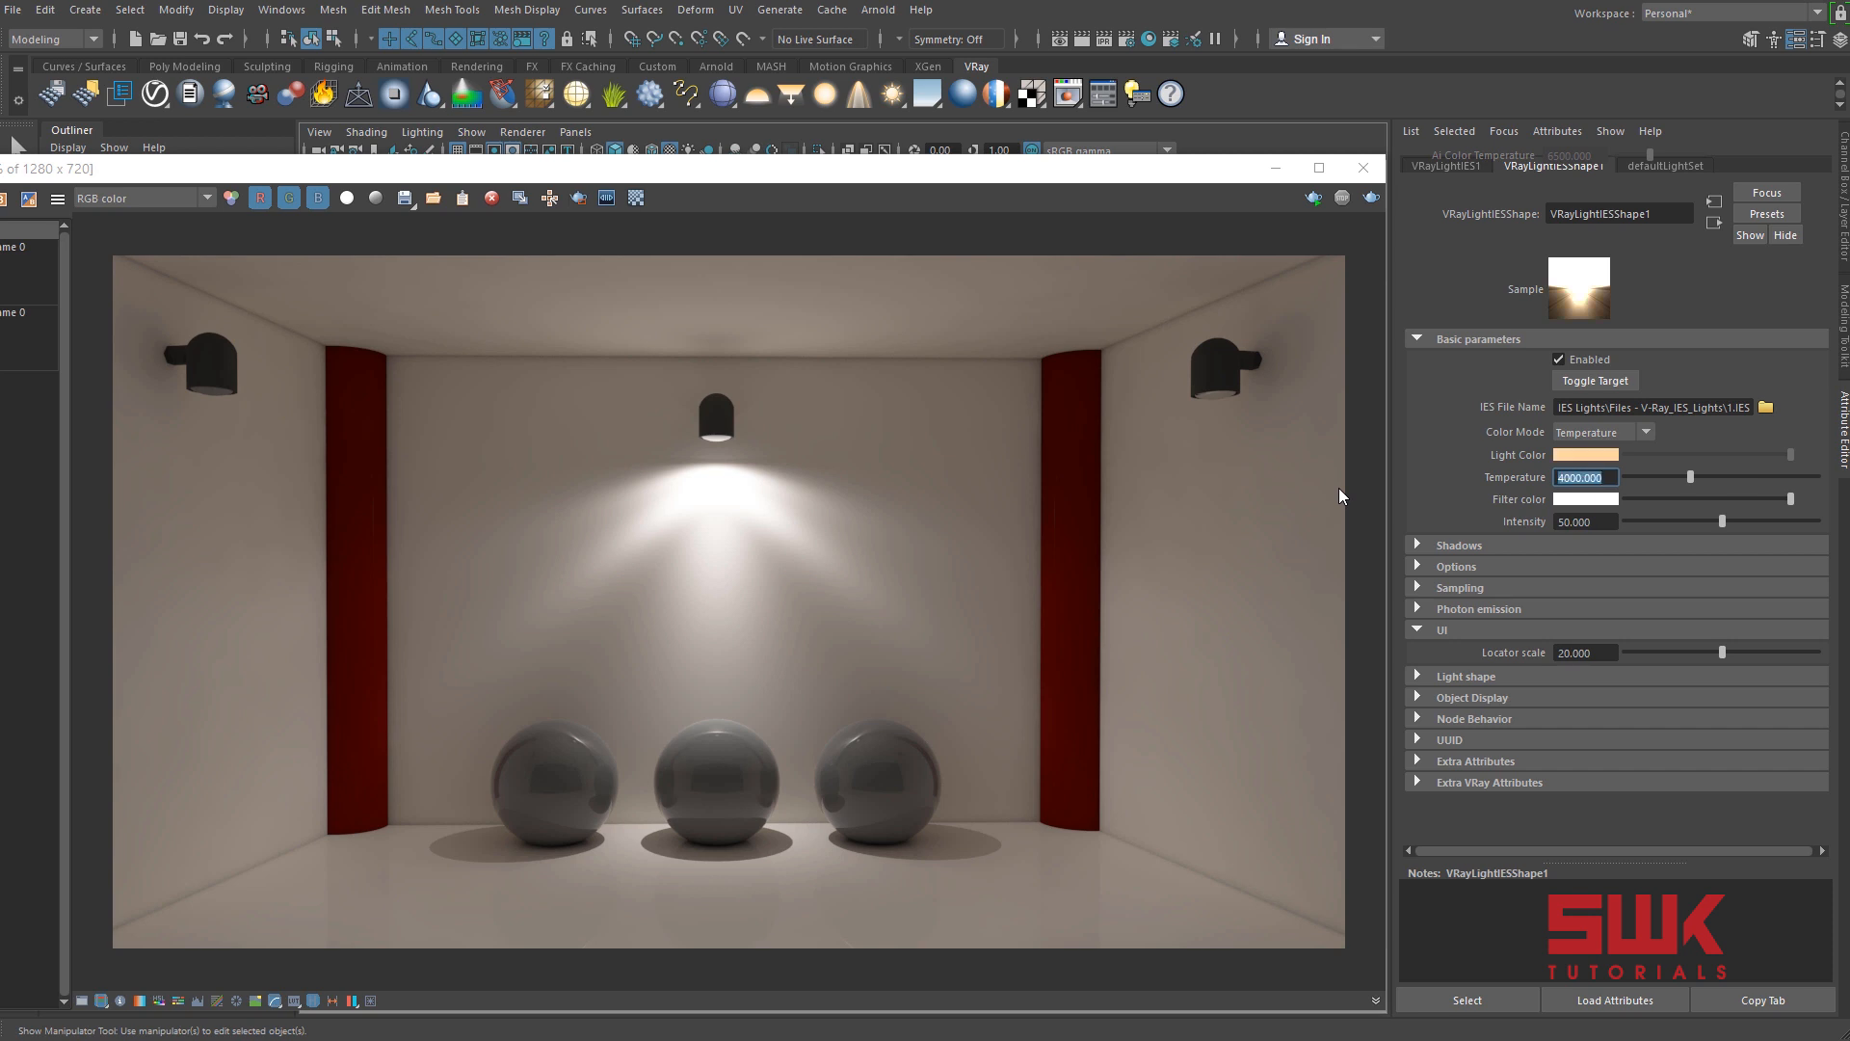
click(1601, 521)
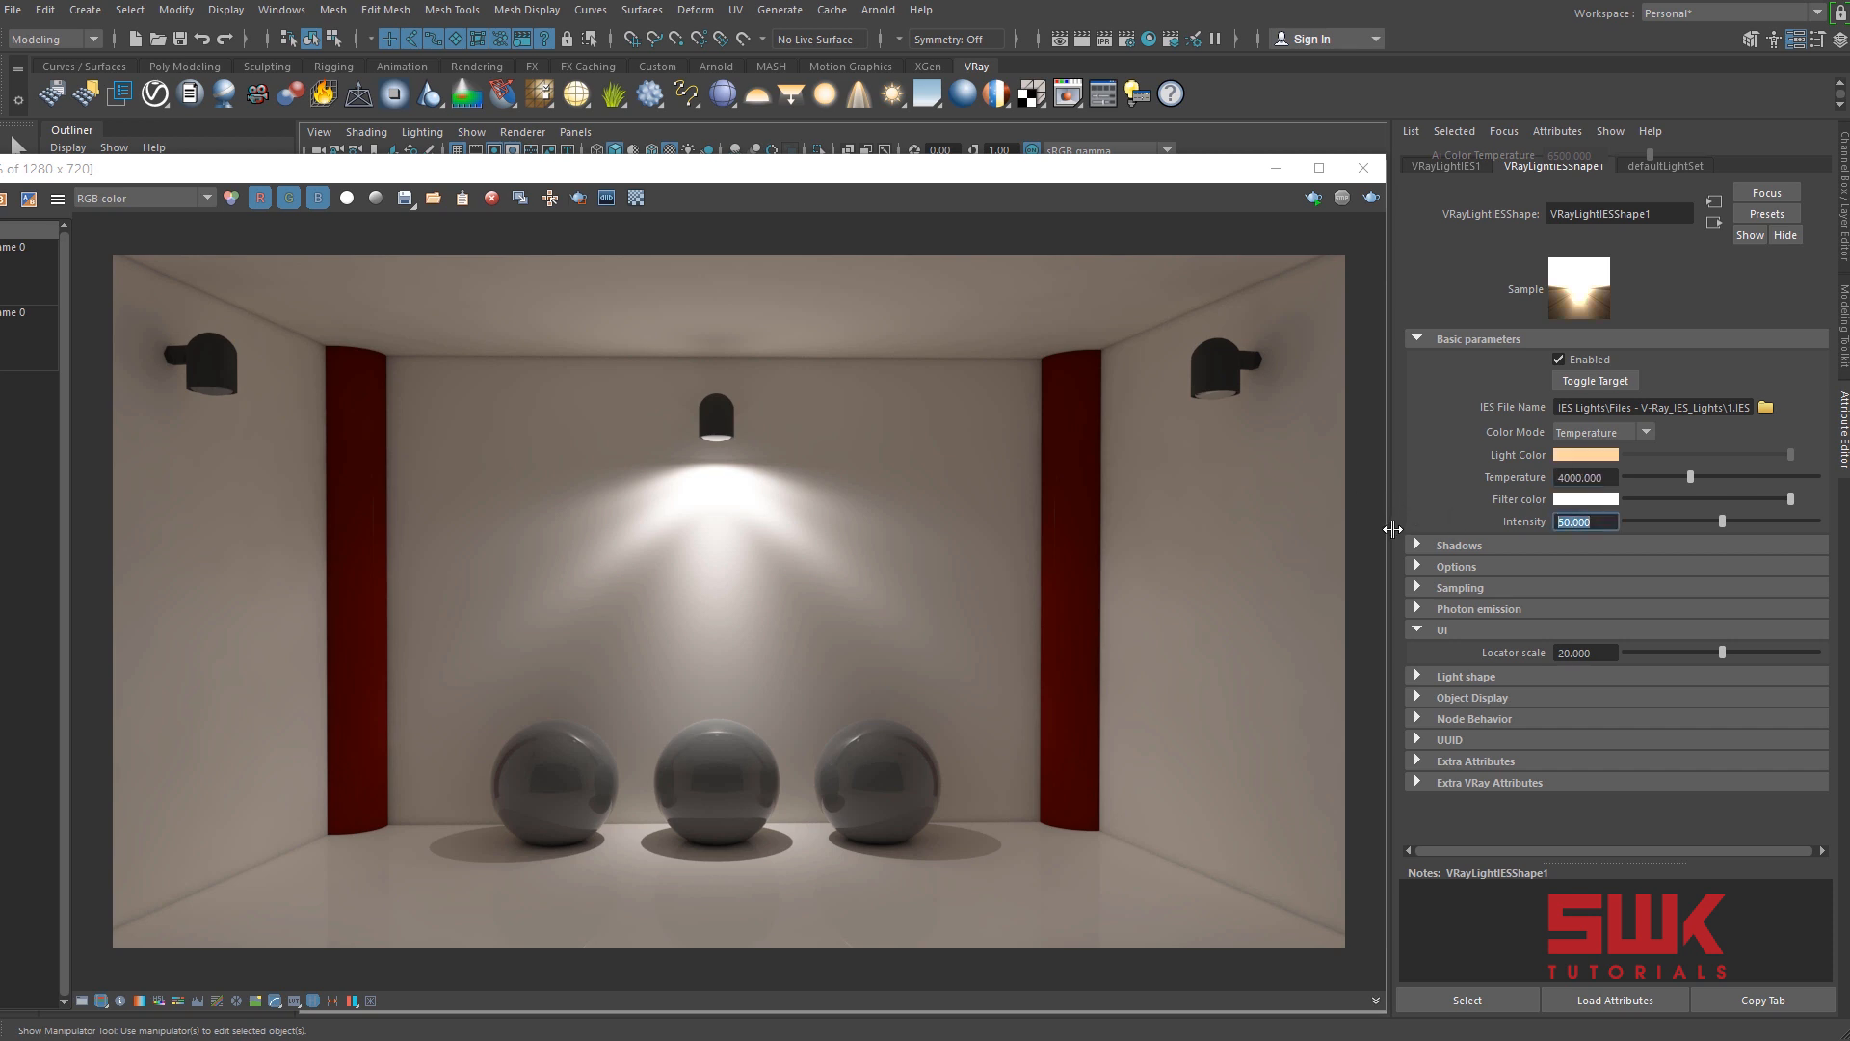
text(30)
key(Return)
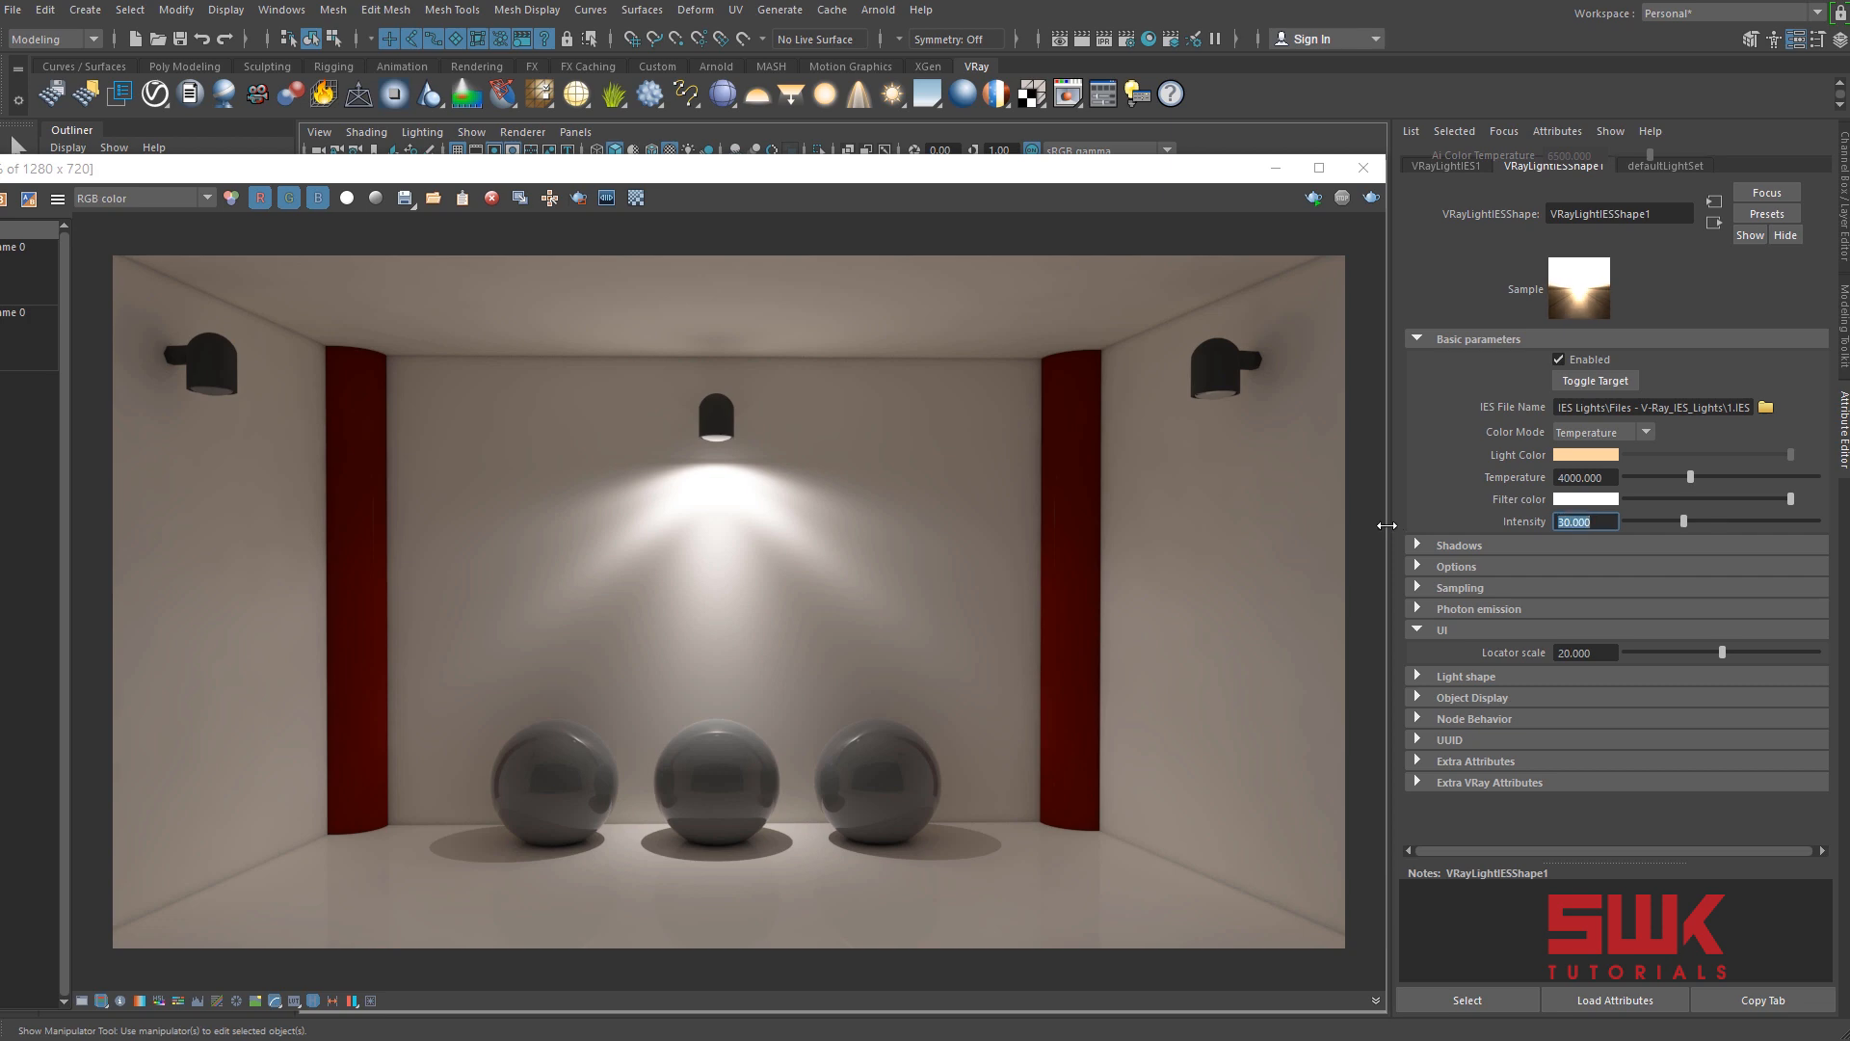
click(1370, 197)
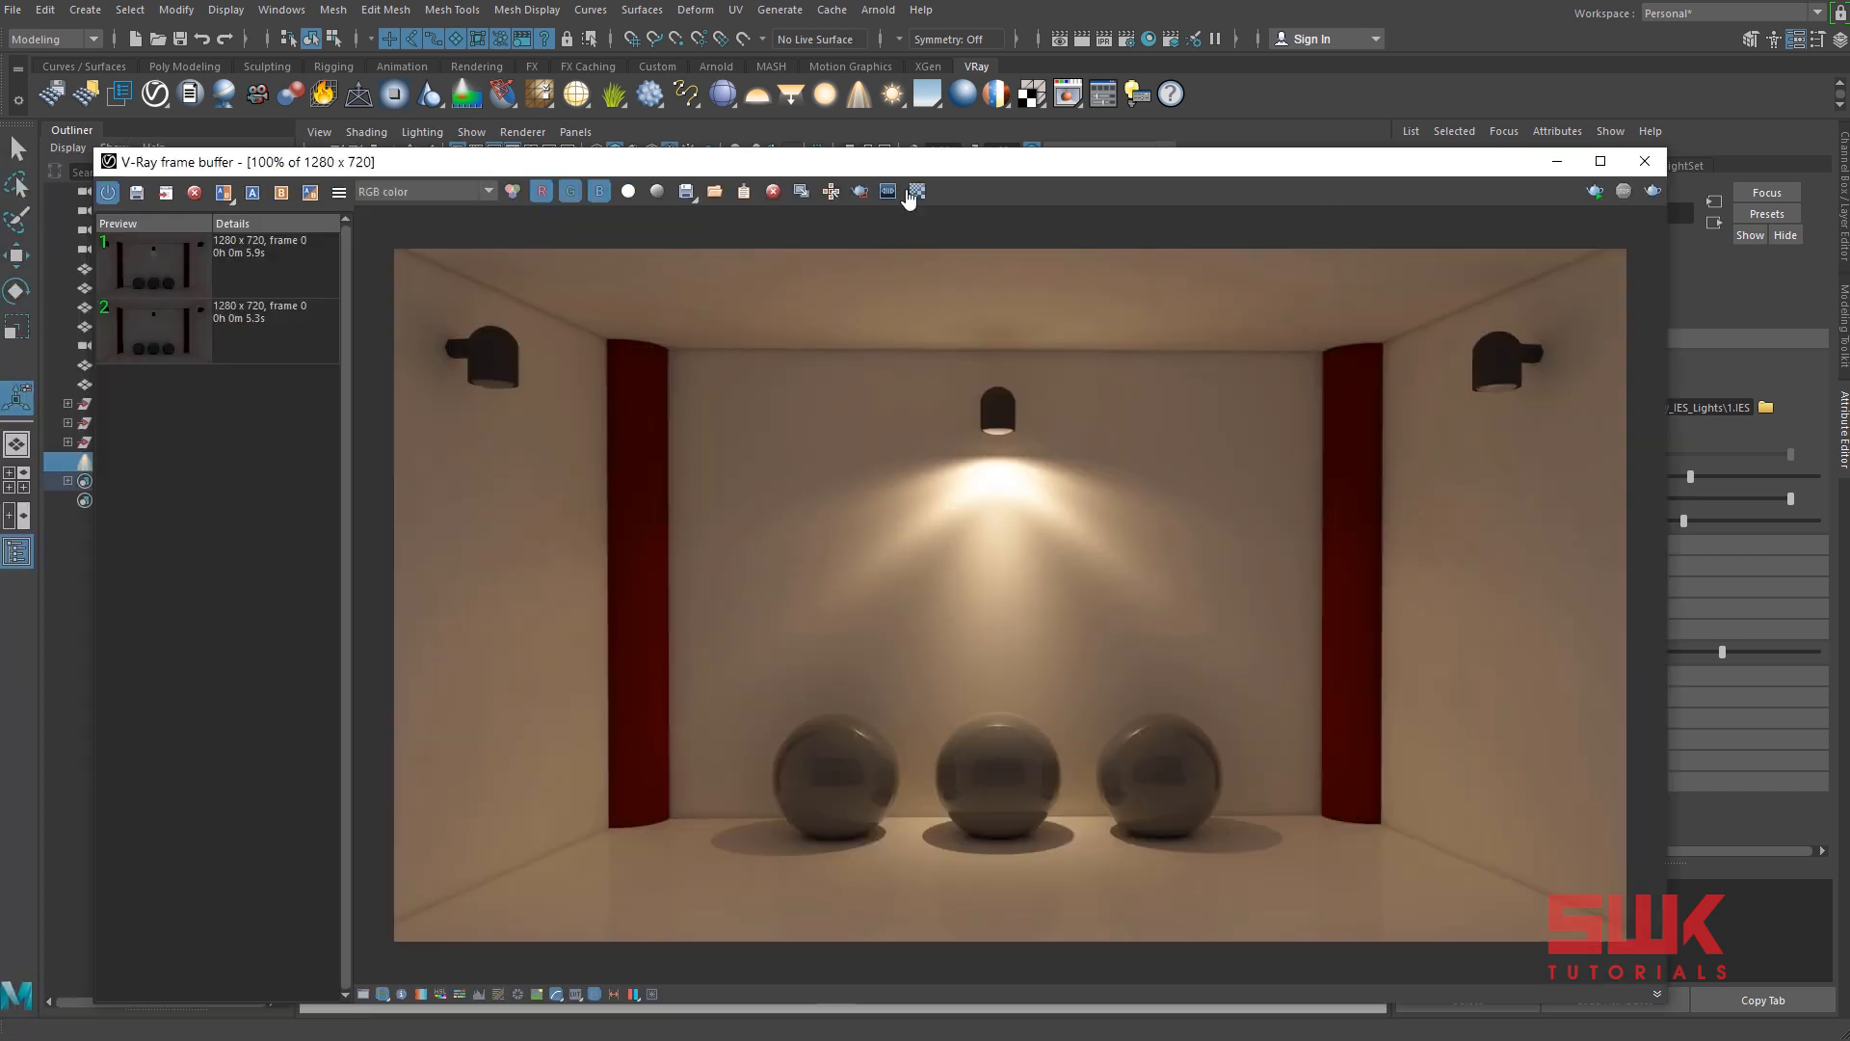
Turn on Soft Shadows for the IES light and render the scene again.
click(916, 191)
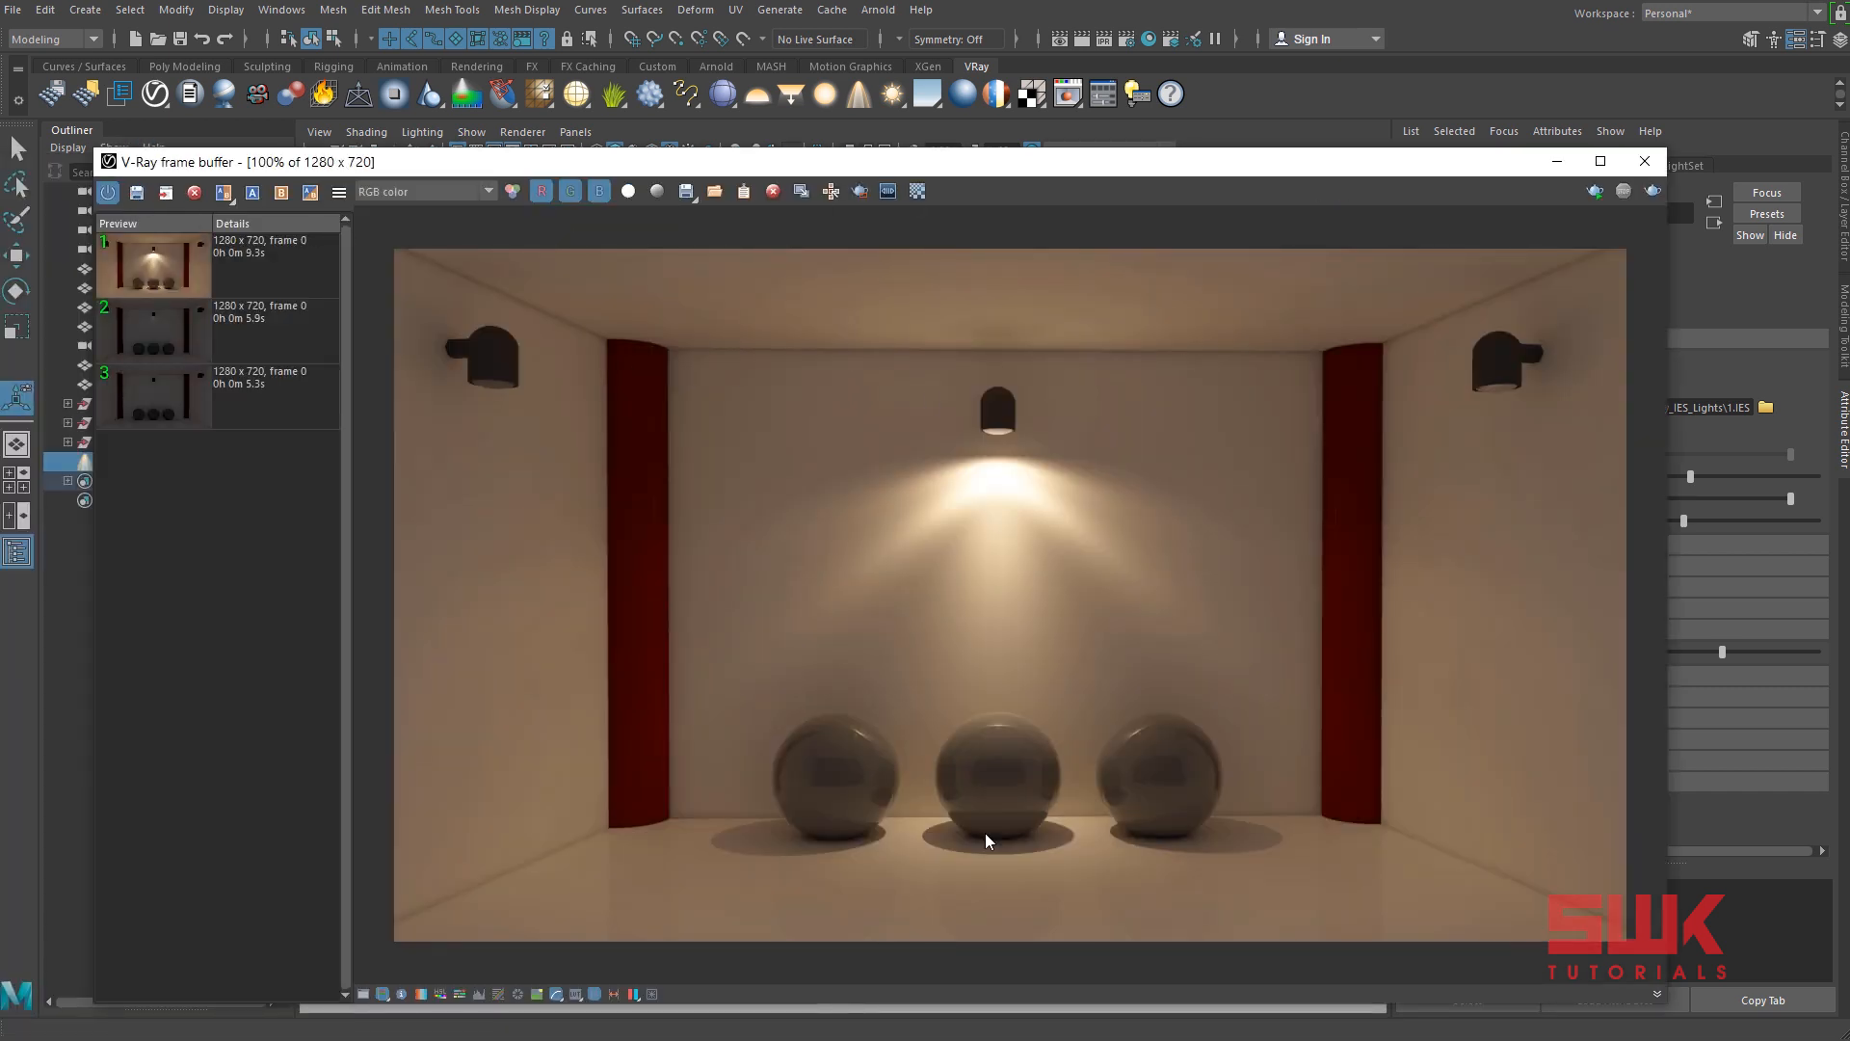
scroll(984, 858, up, 3)
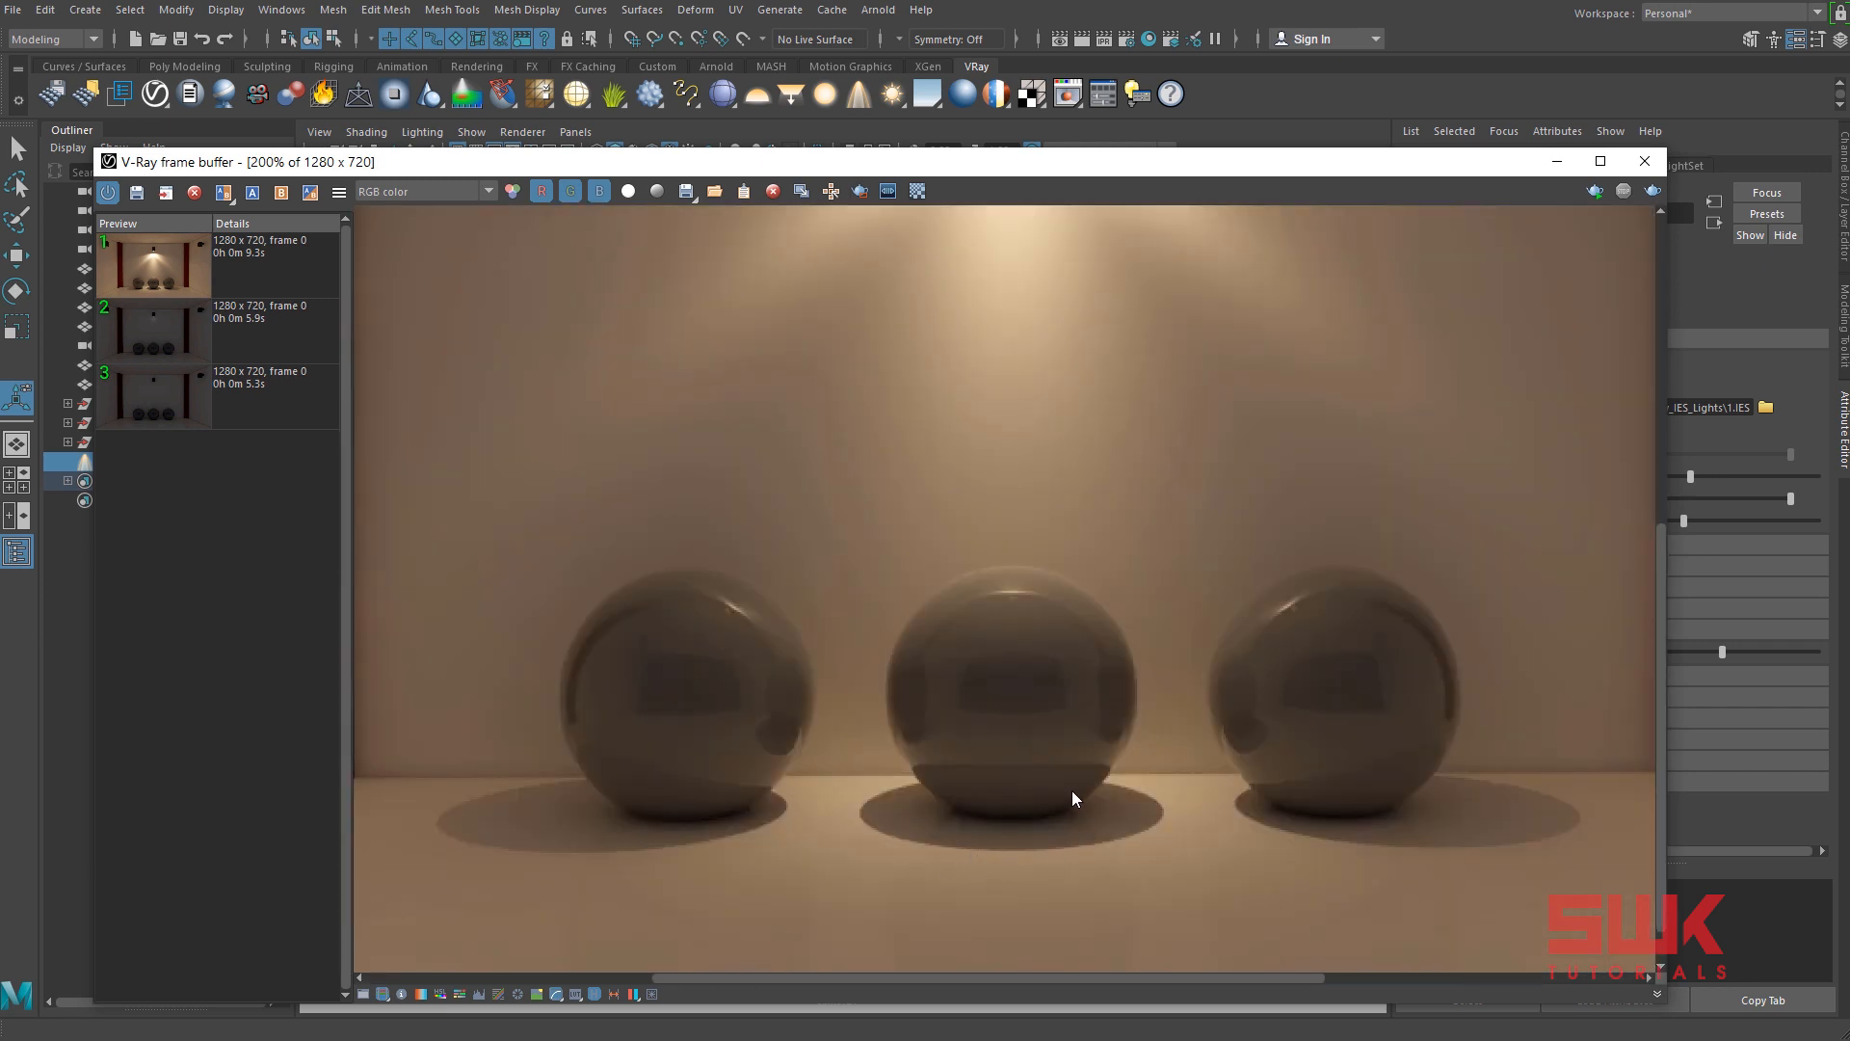
drag(1295, 170, 973, 155)
click(1442, 544)
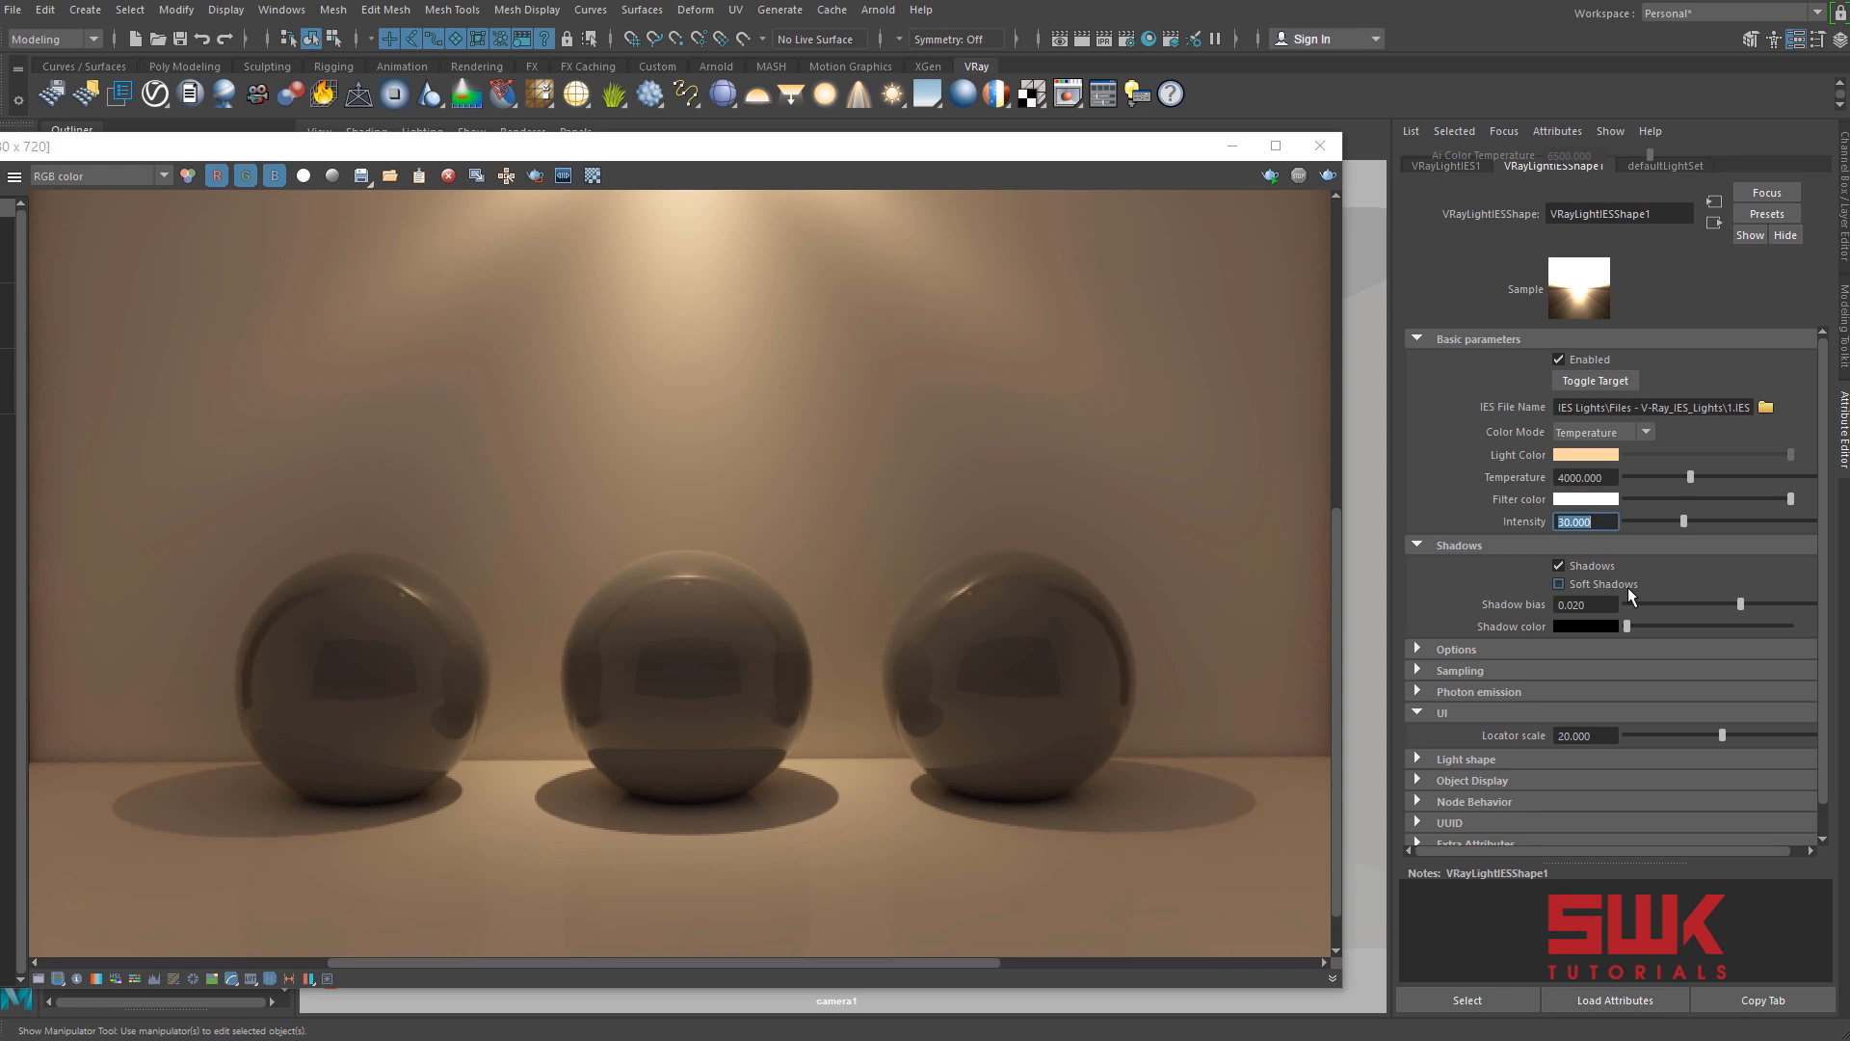
click(1628, 585)
drag(570, 160, 896, 151)
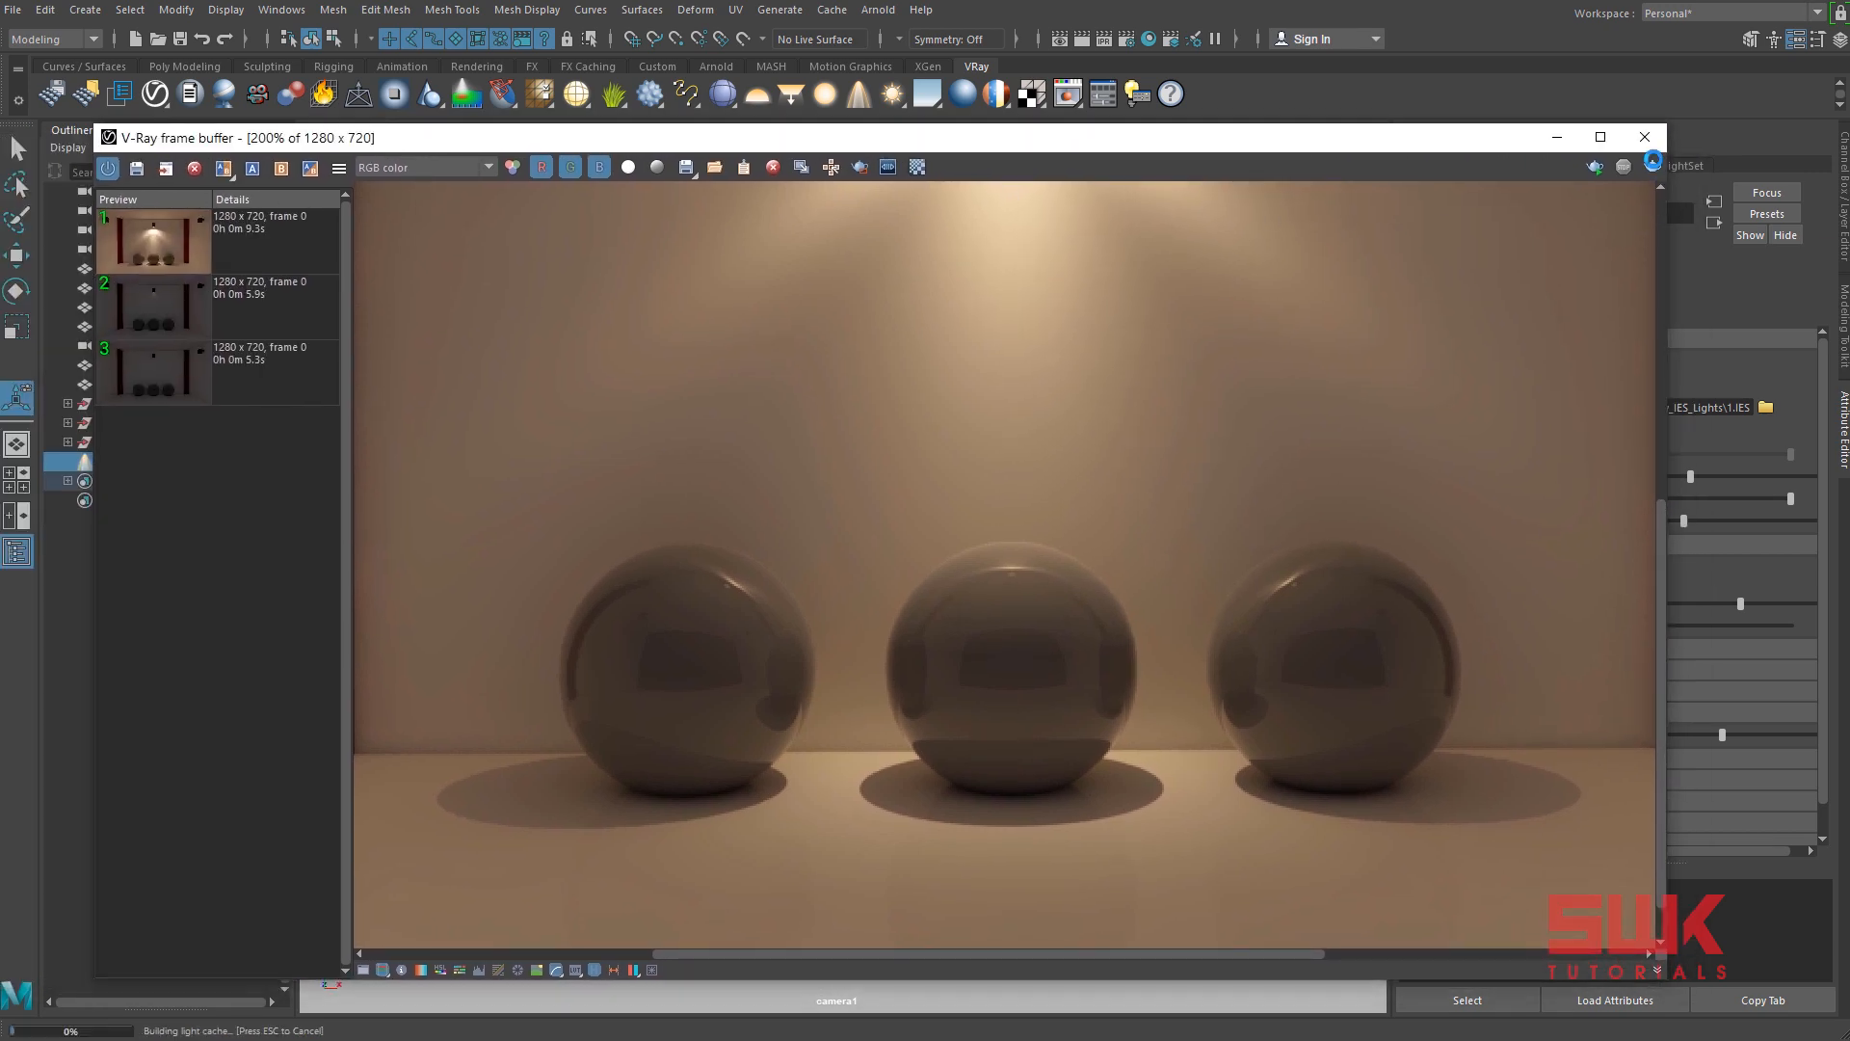
click(1653, 167)
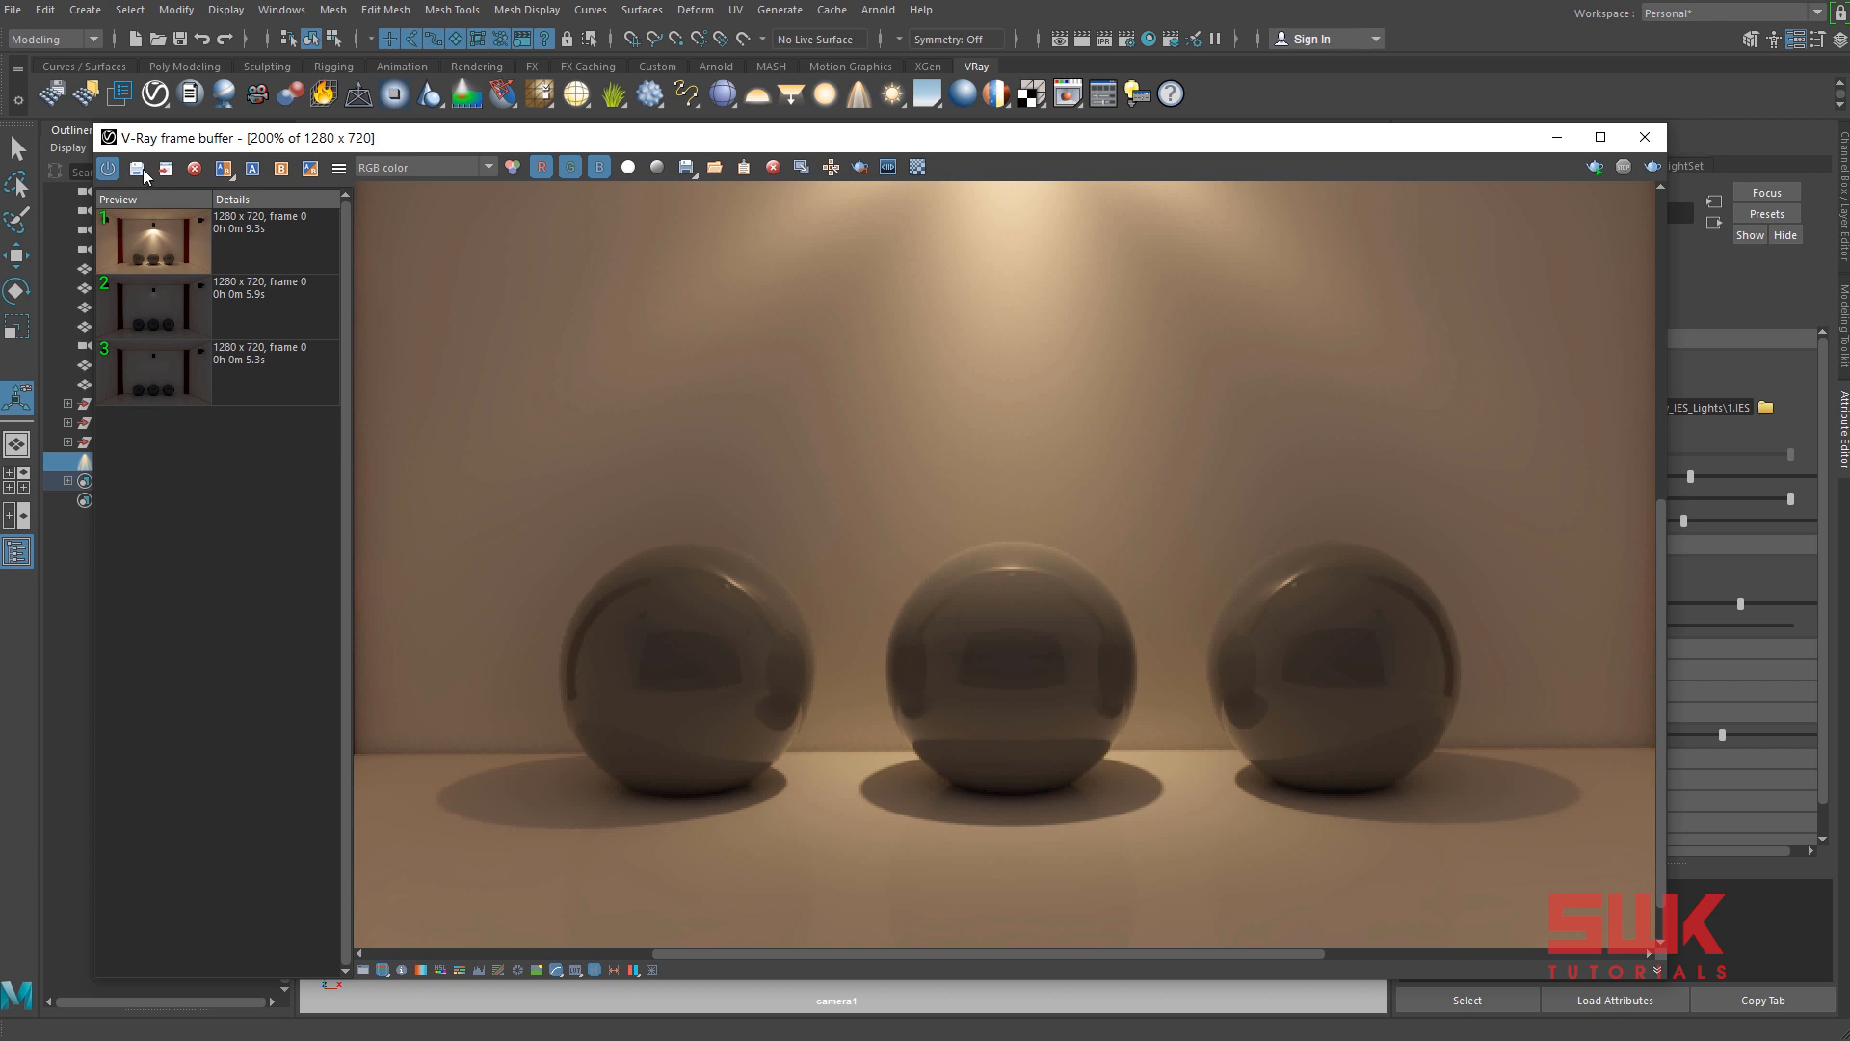
Save the soft-shadow render to the history and set it as comparison image B, with the previous render as image A.
click(137, 168)
click(295, 245)
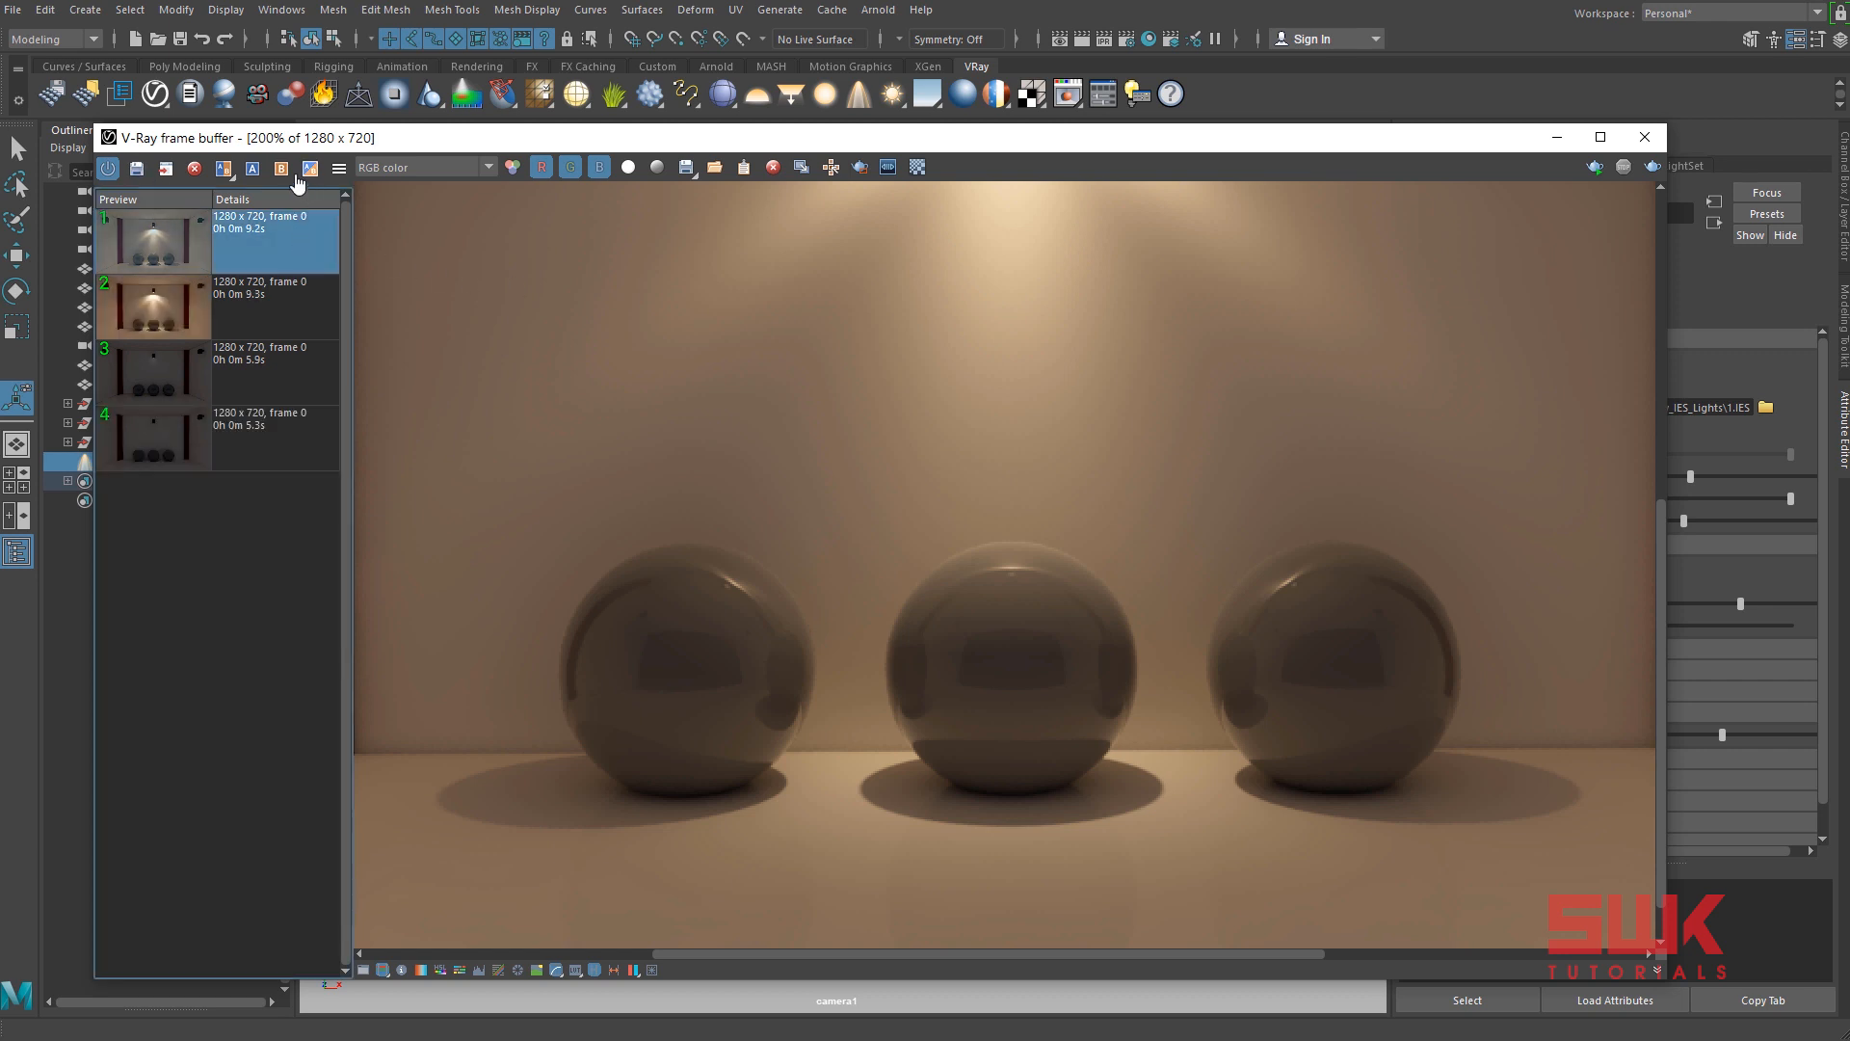
click(282, 168)
click(297, 289)
click(254, 170)
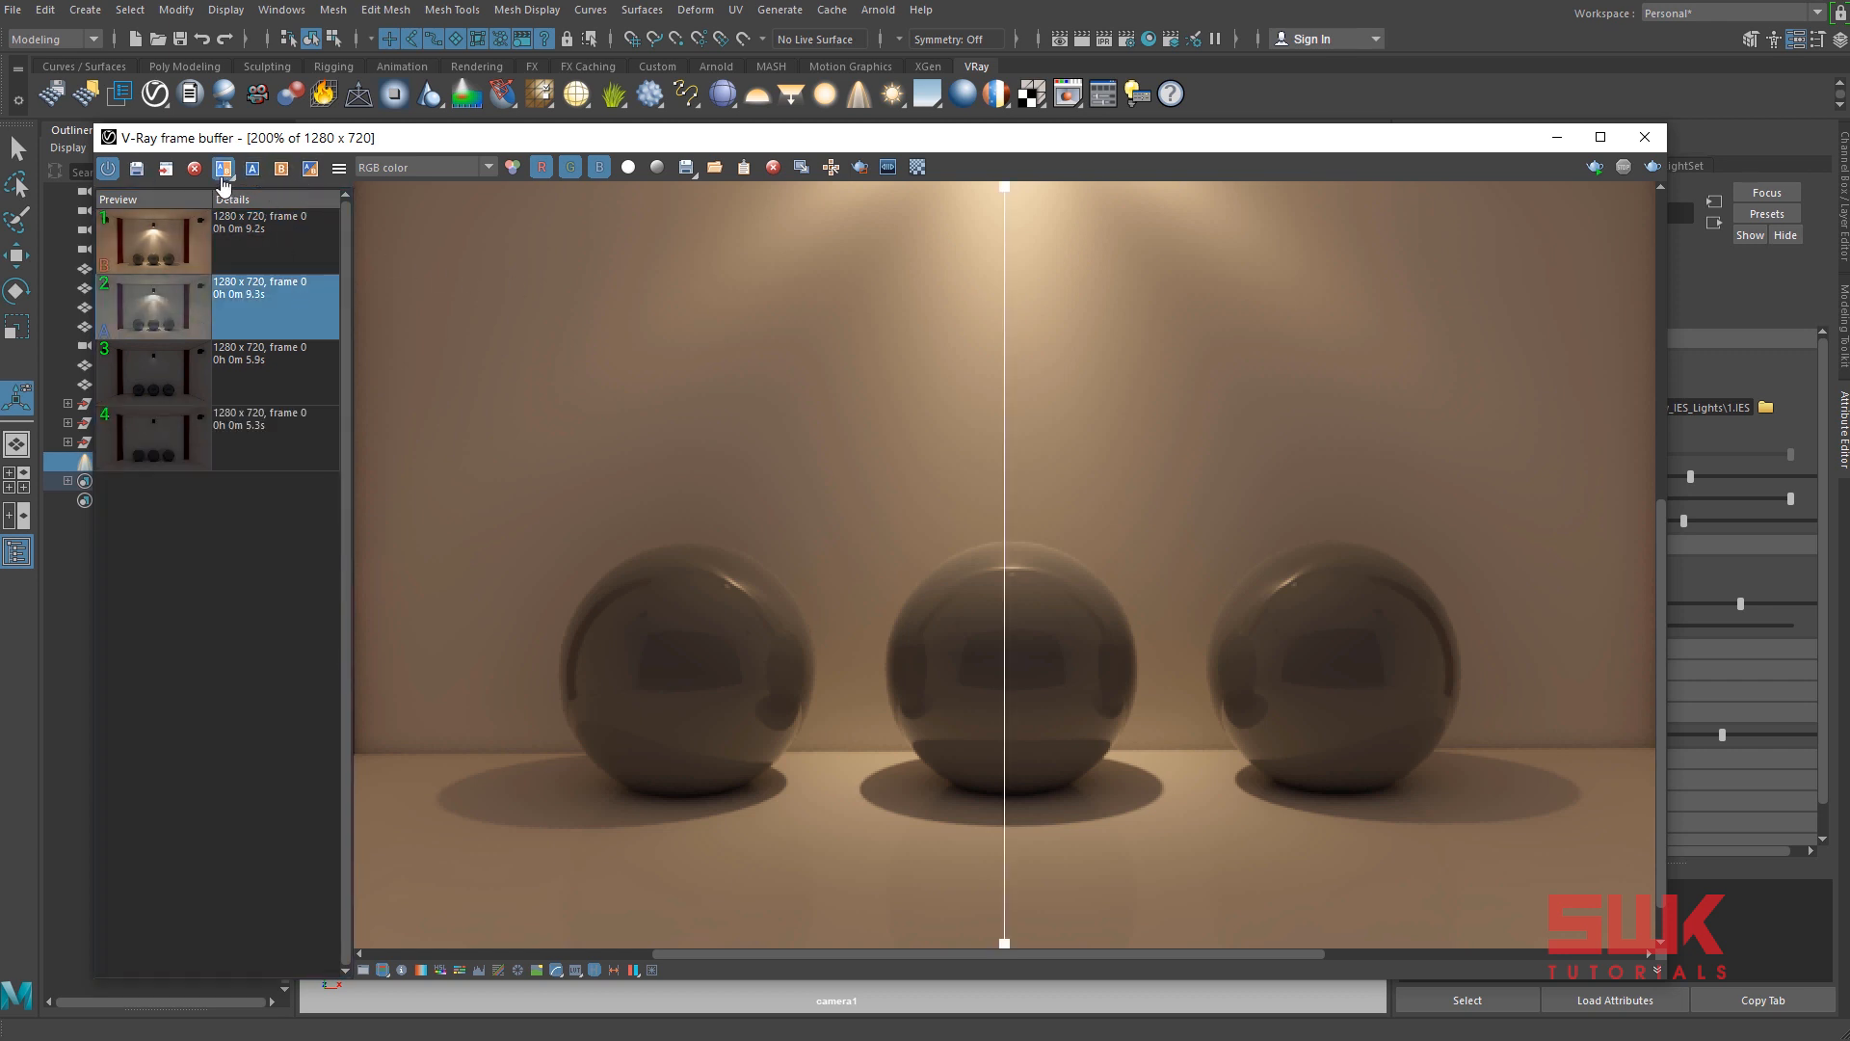
Compare the shadow edges around the spheres in both renders, from close up, using the comparison divider.
drag(997, 566, 1347, 839)
scroll(1016, 780, up, 1)
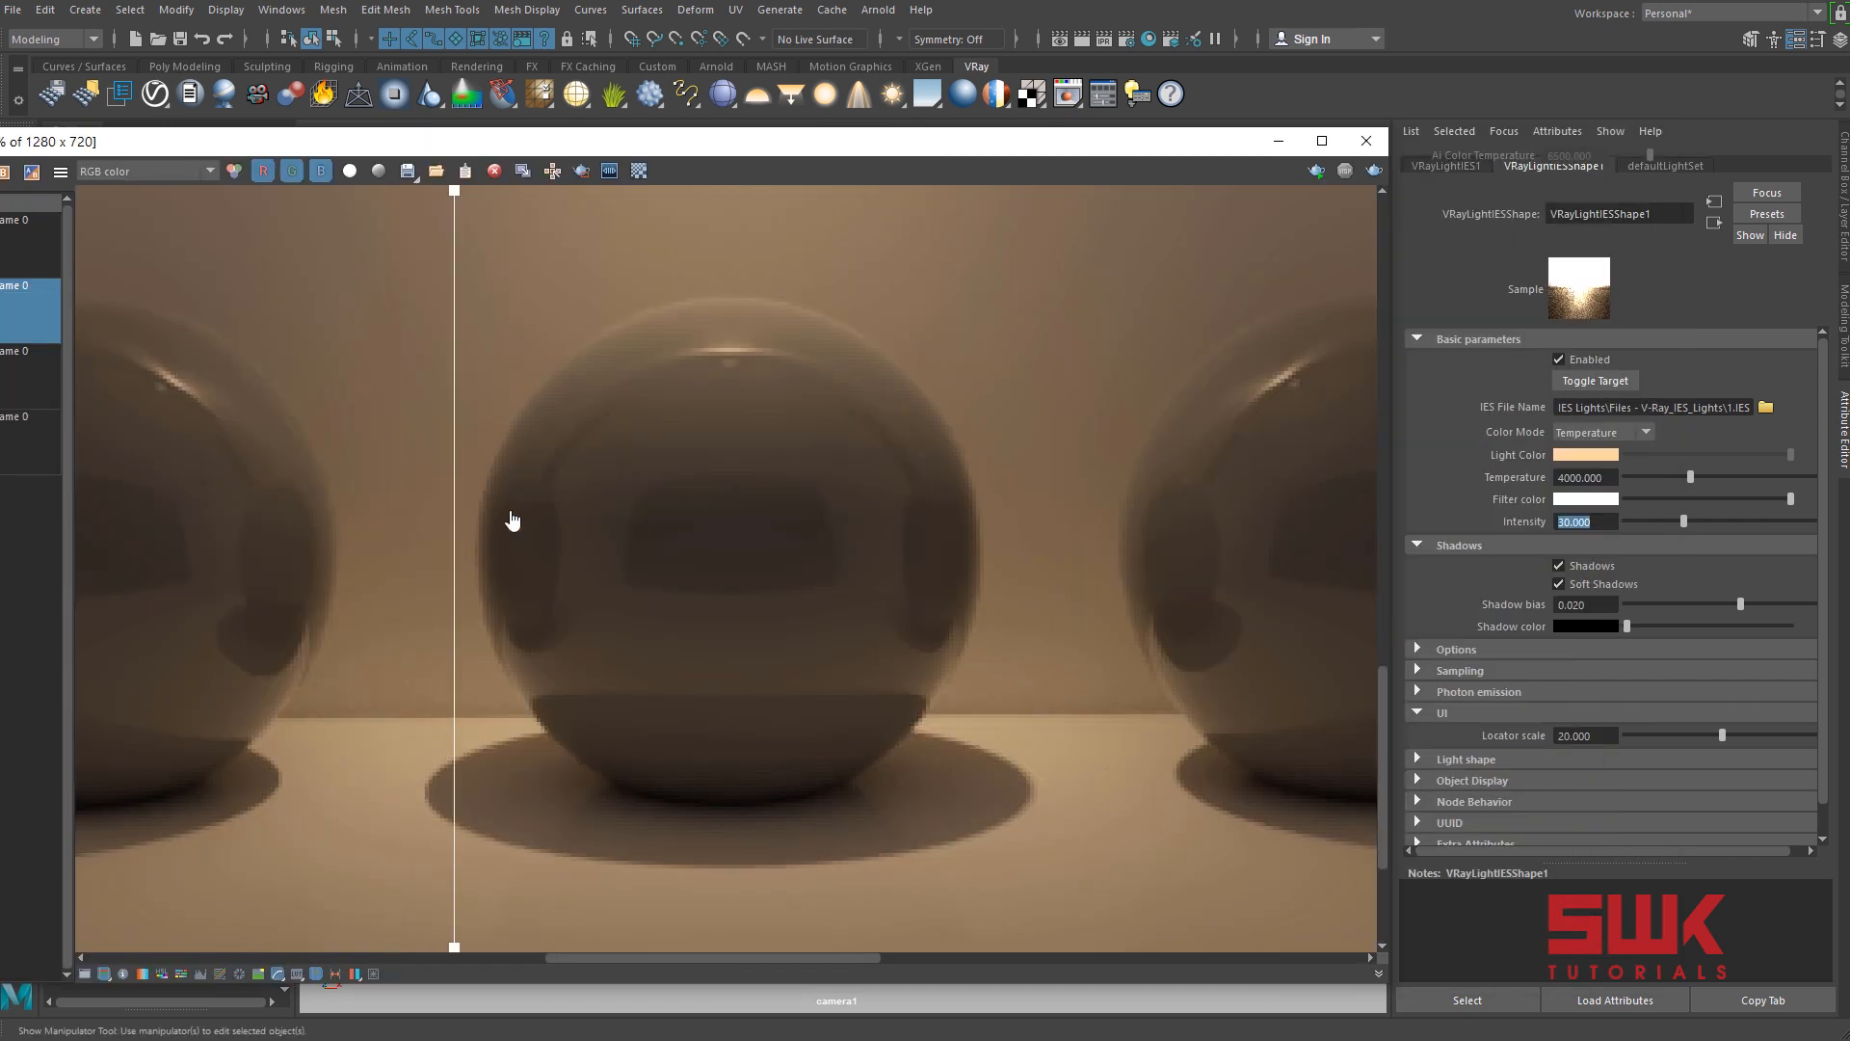
drag(508, 520, 434, 566)
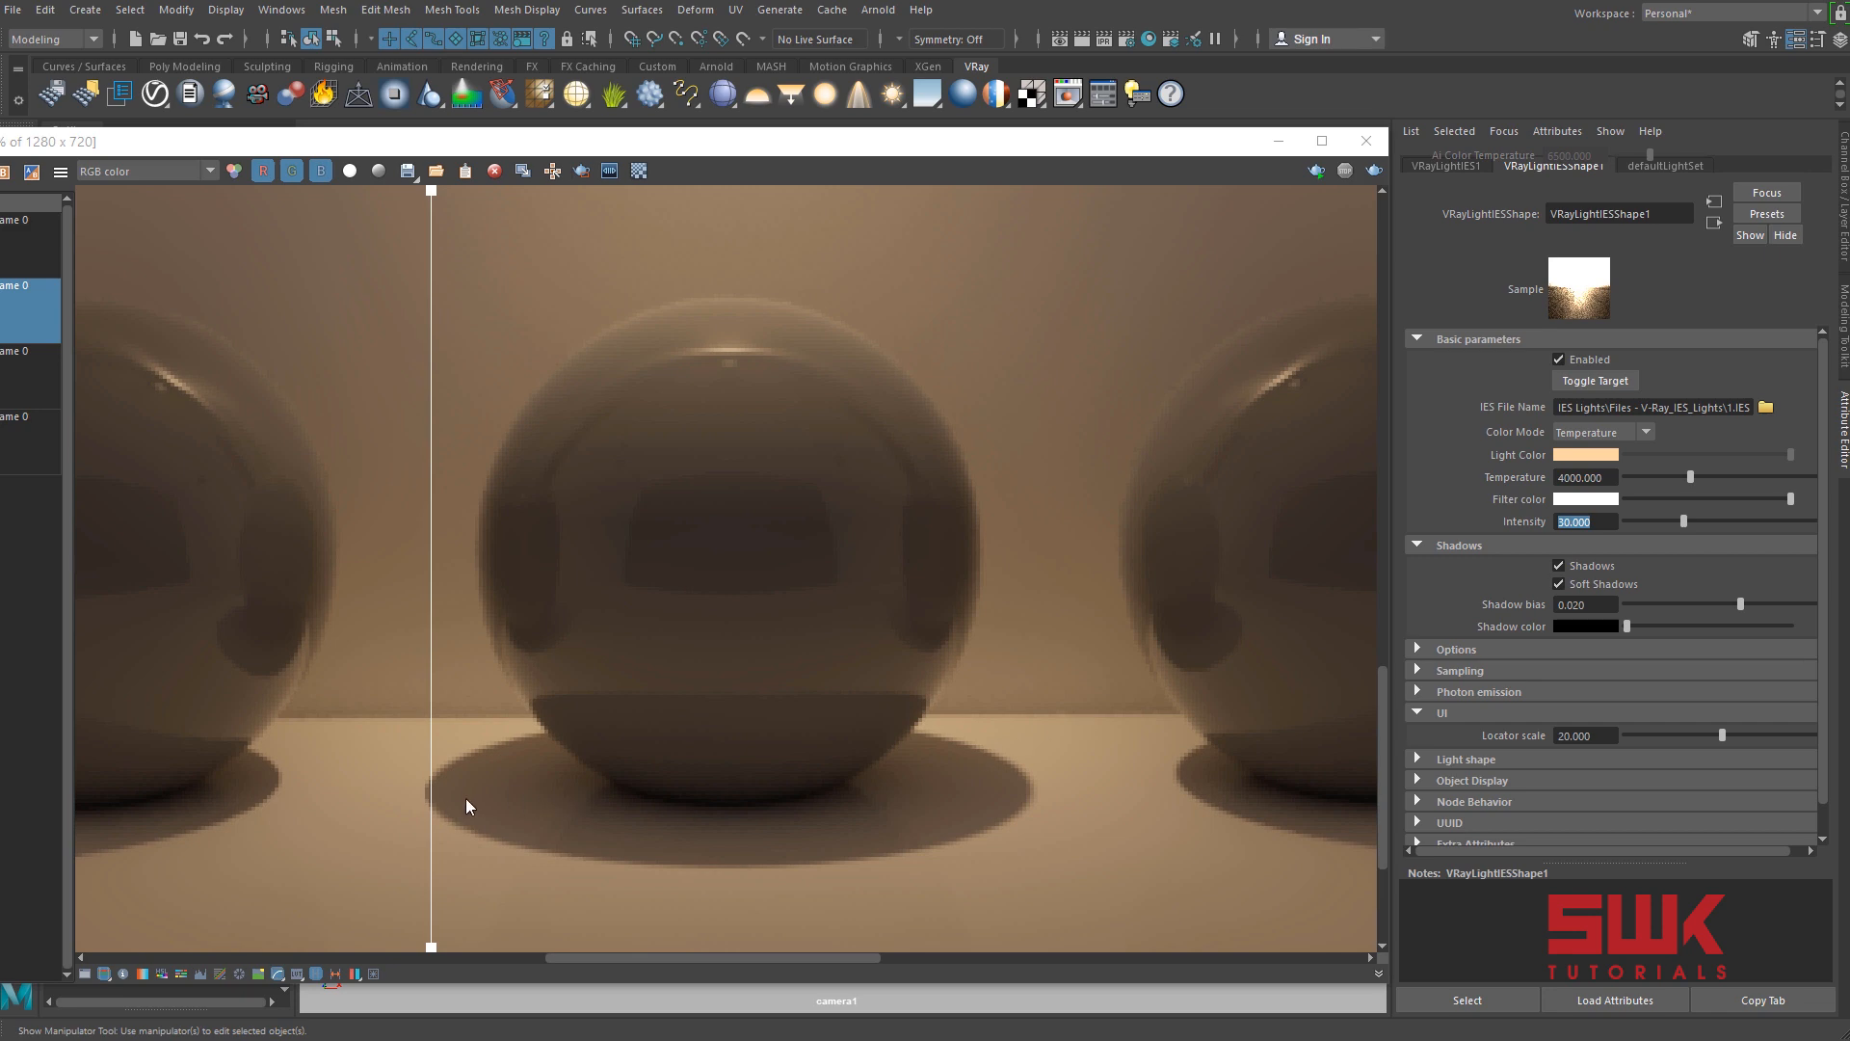
drag(429, 812, 620, 846)
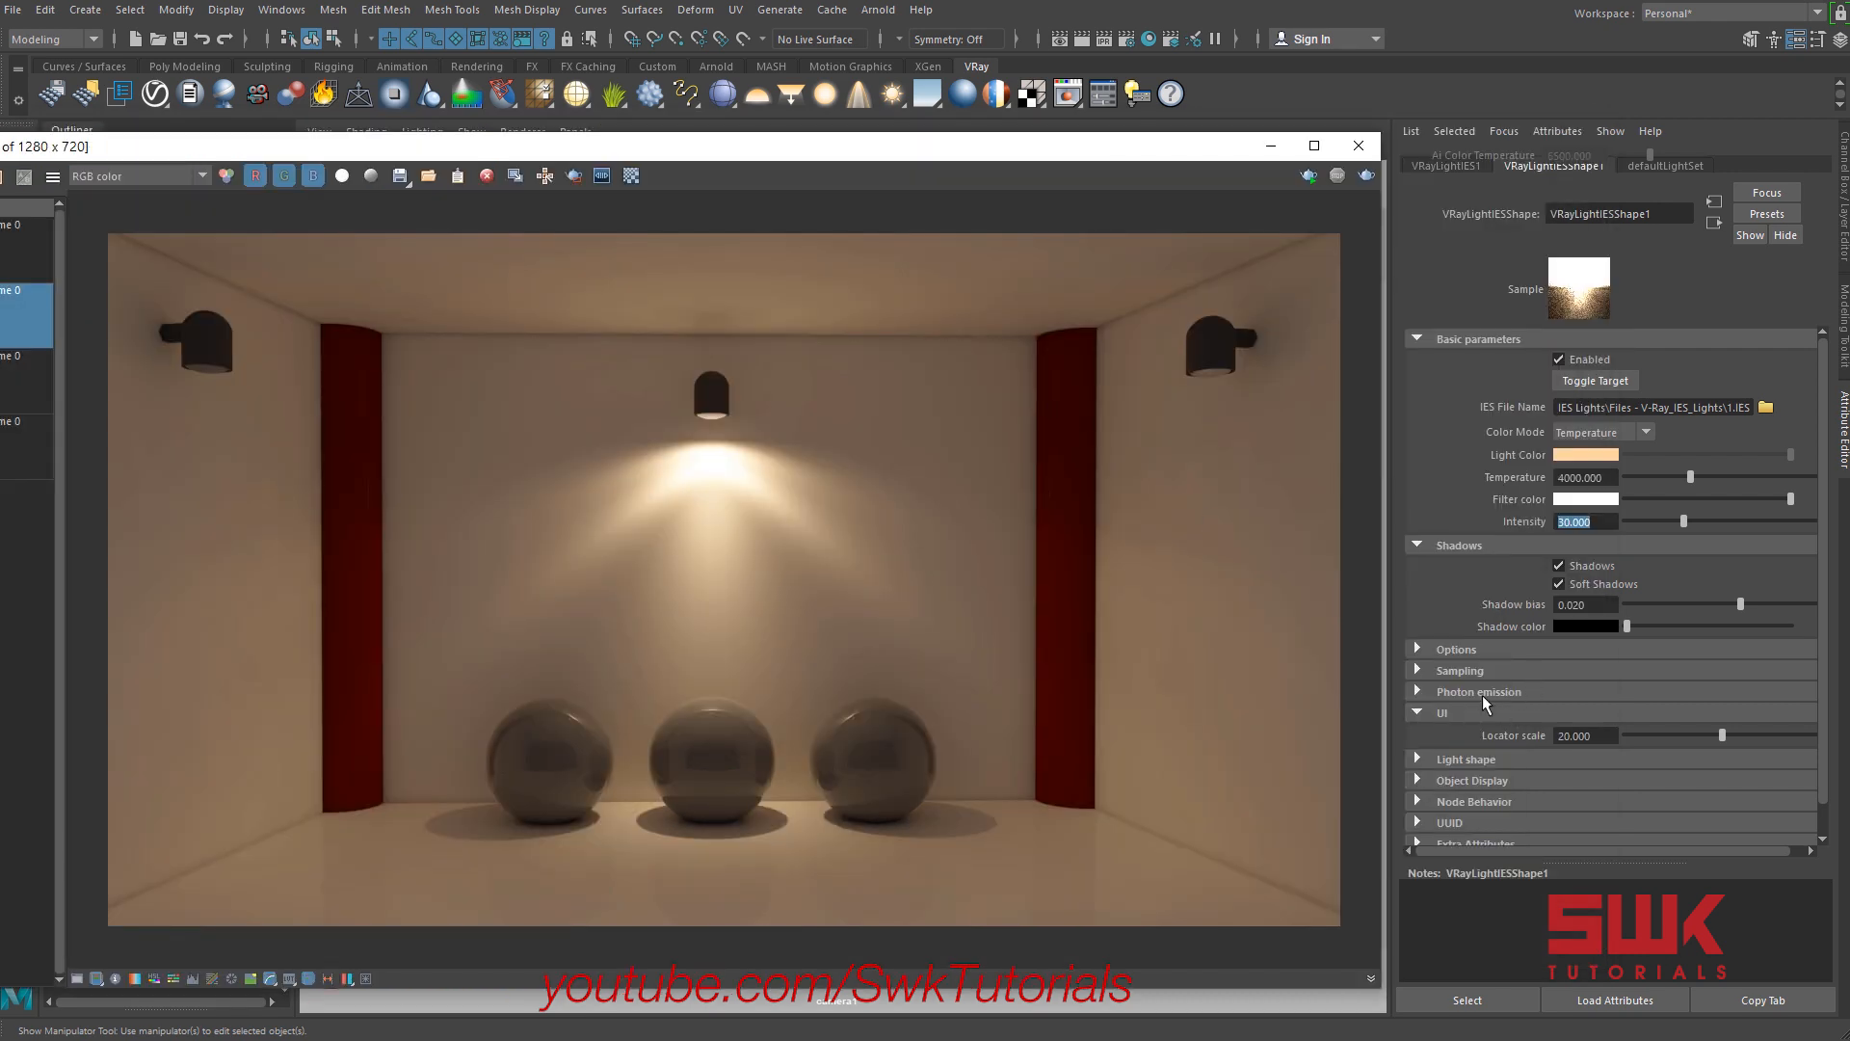
Change the IES light's Light Shape from the IES file setting to Sphere and render the scene again.
click(1472, 711)
click(1465, 734)
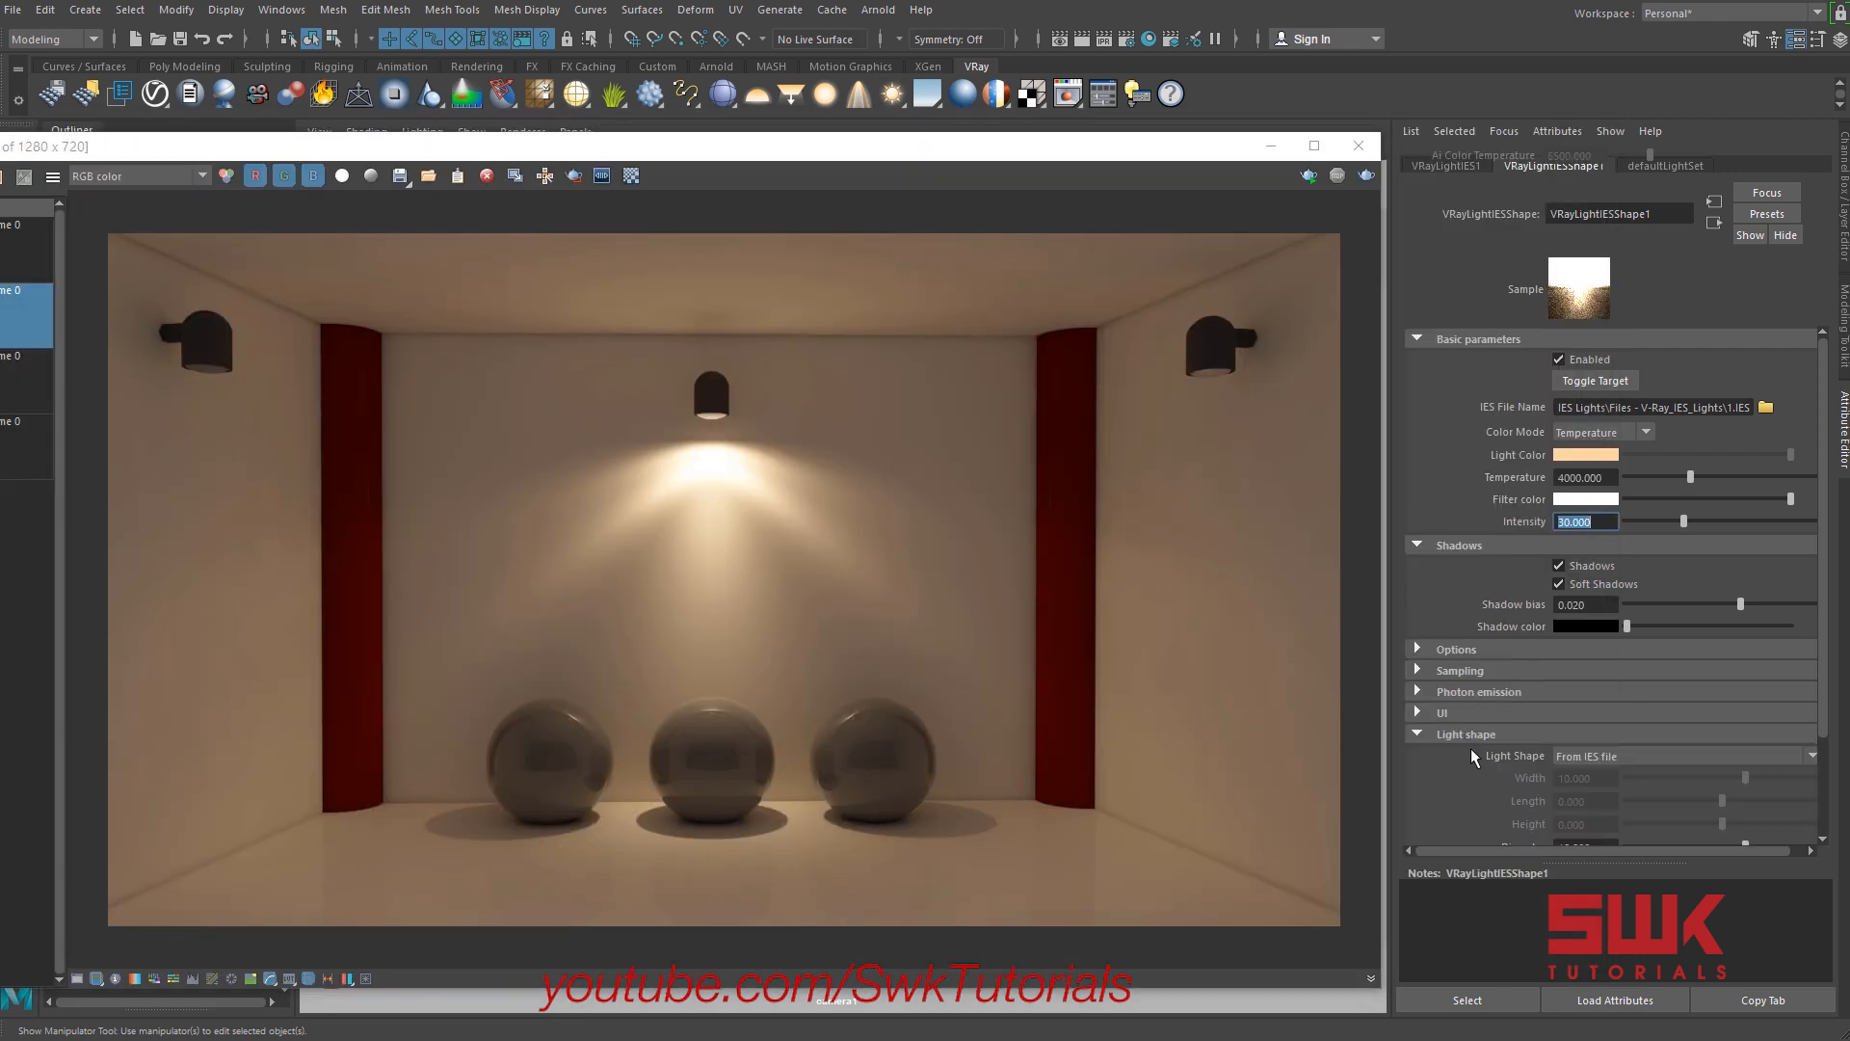
scroll(1472, 749, down, 3)
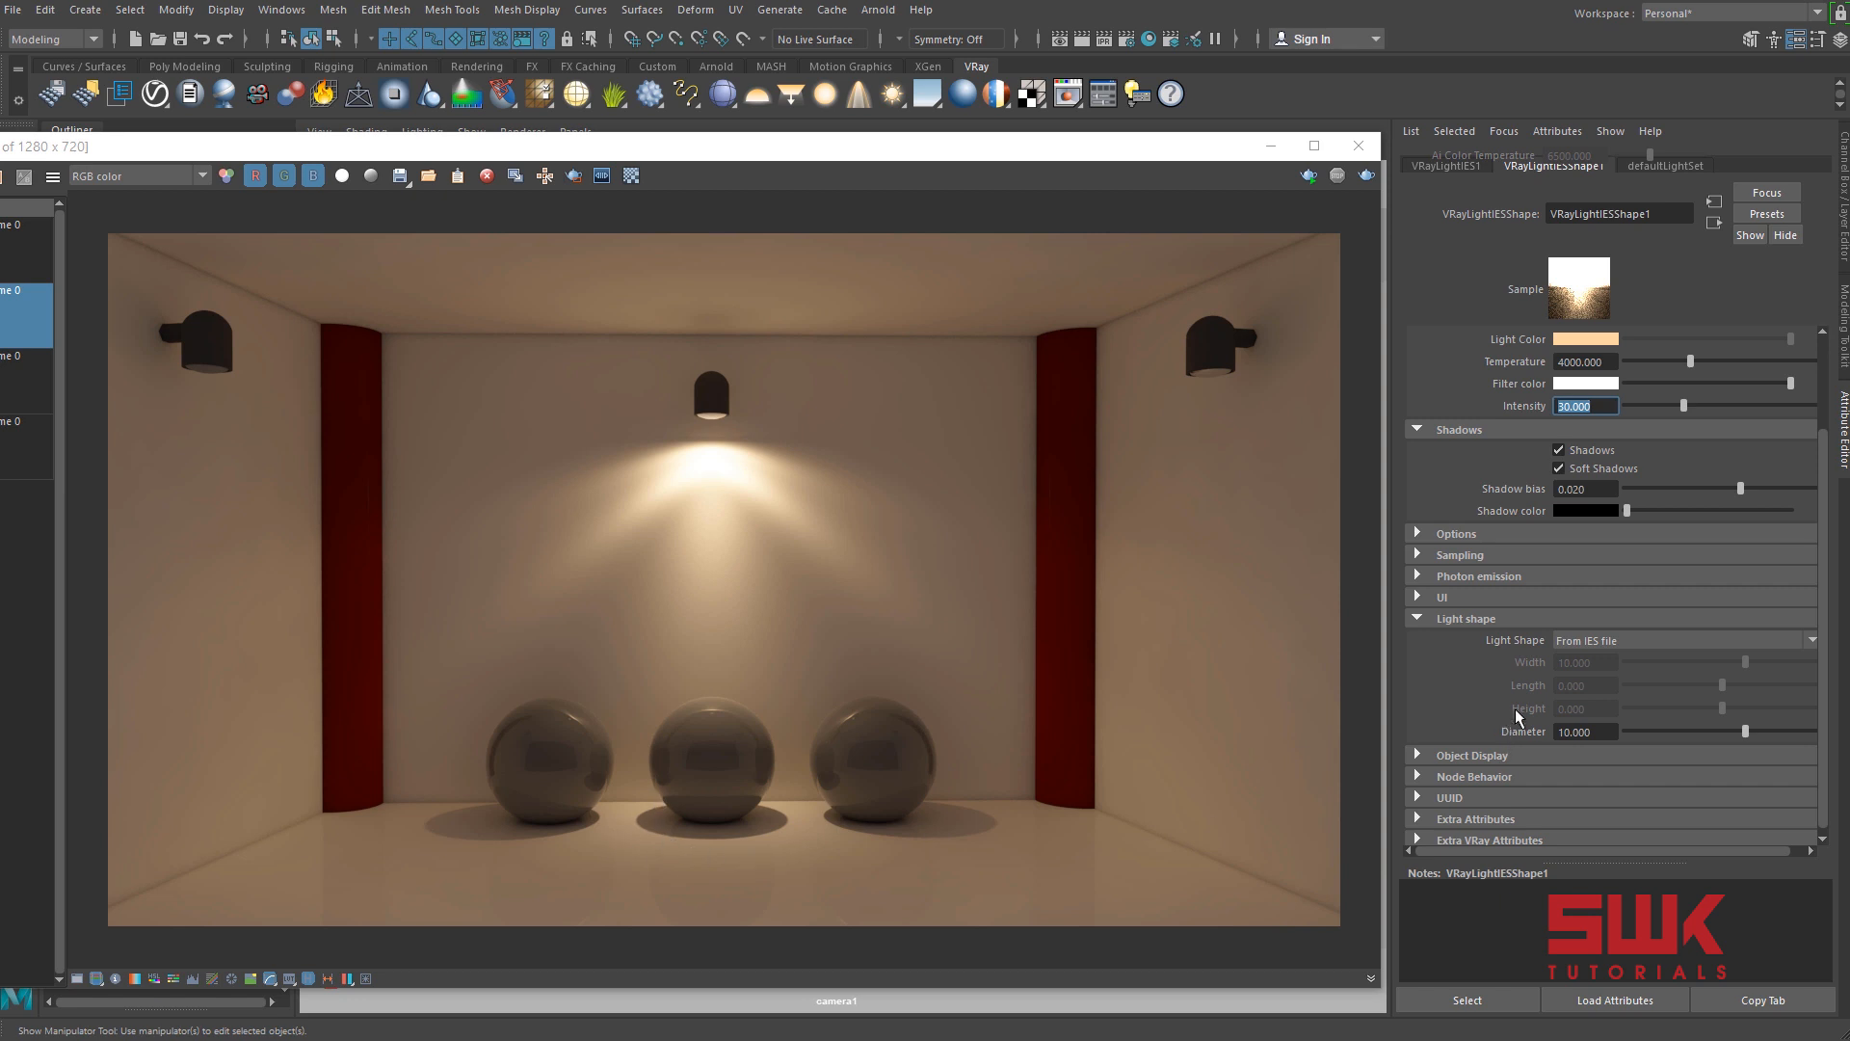
click(1585, 641)
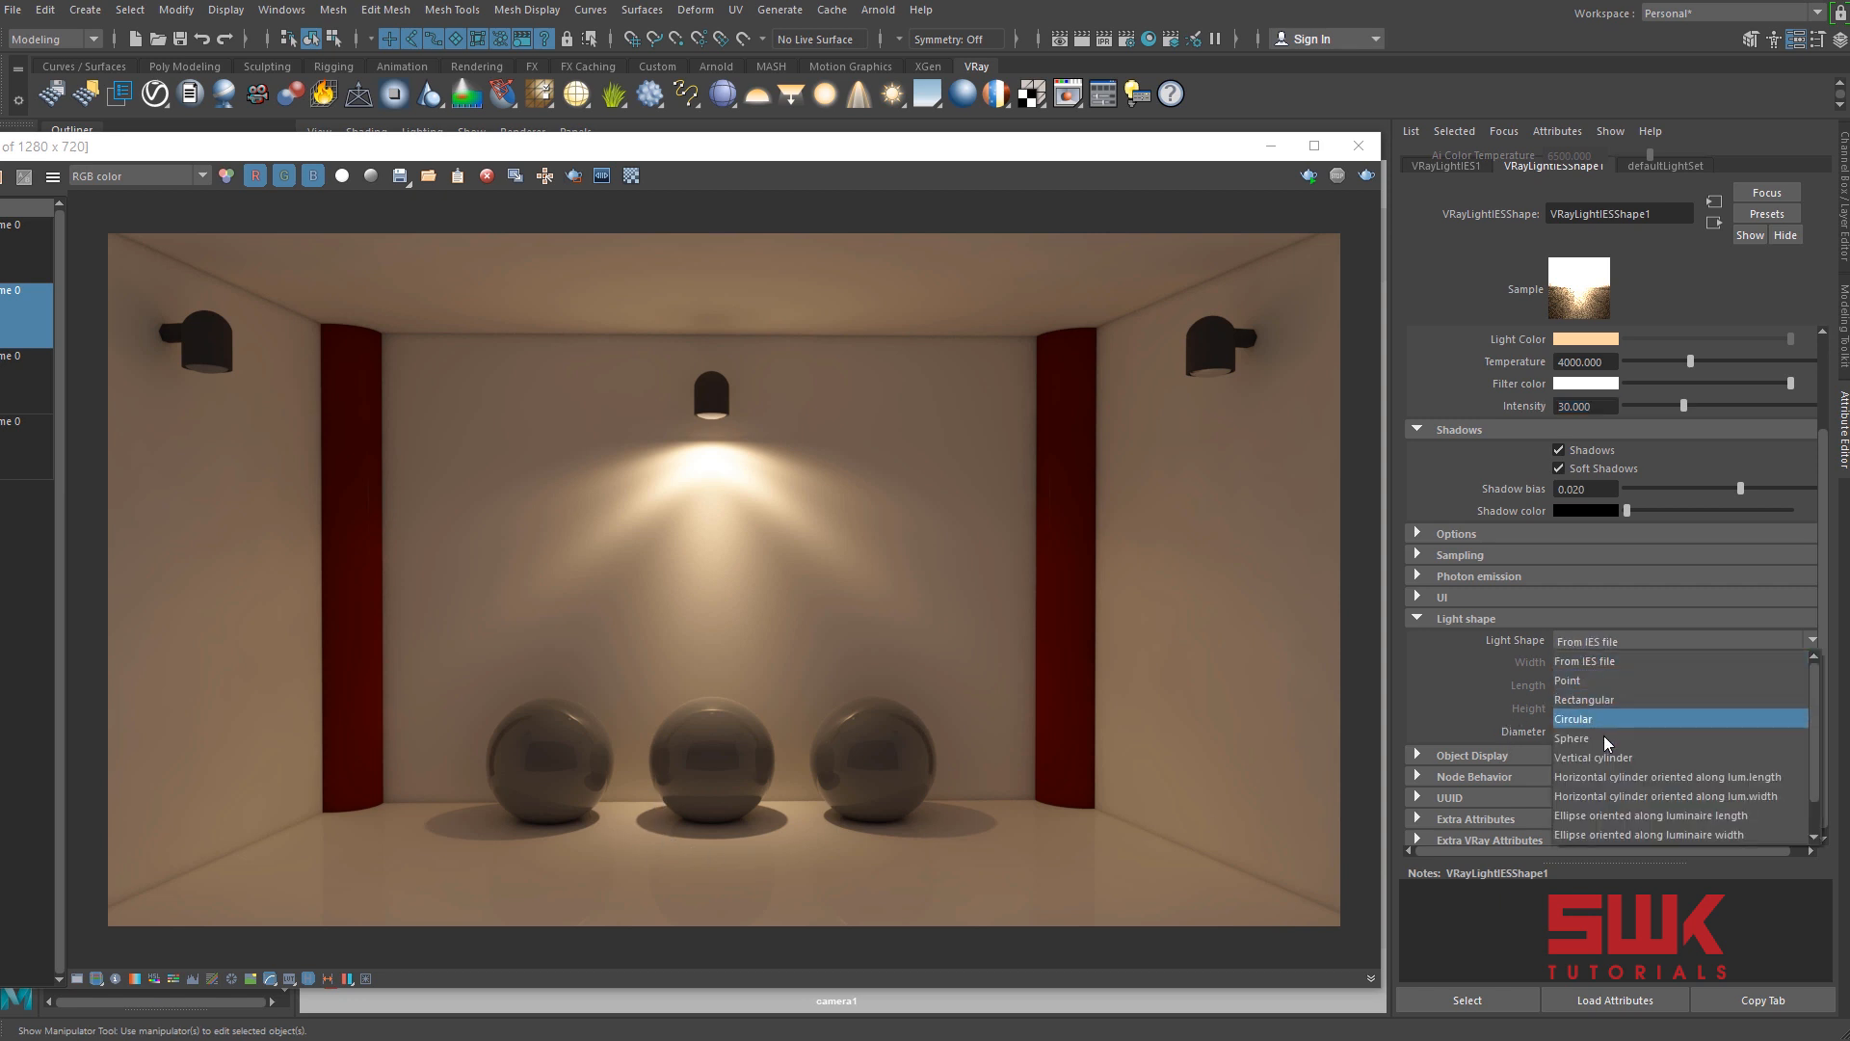
click(1604, 737)
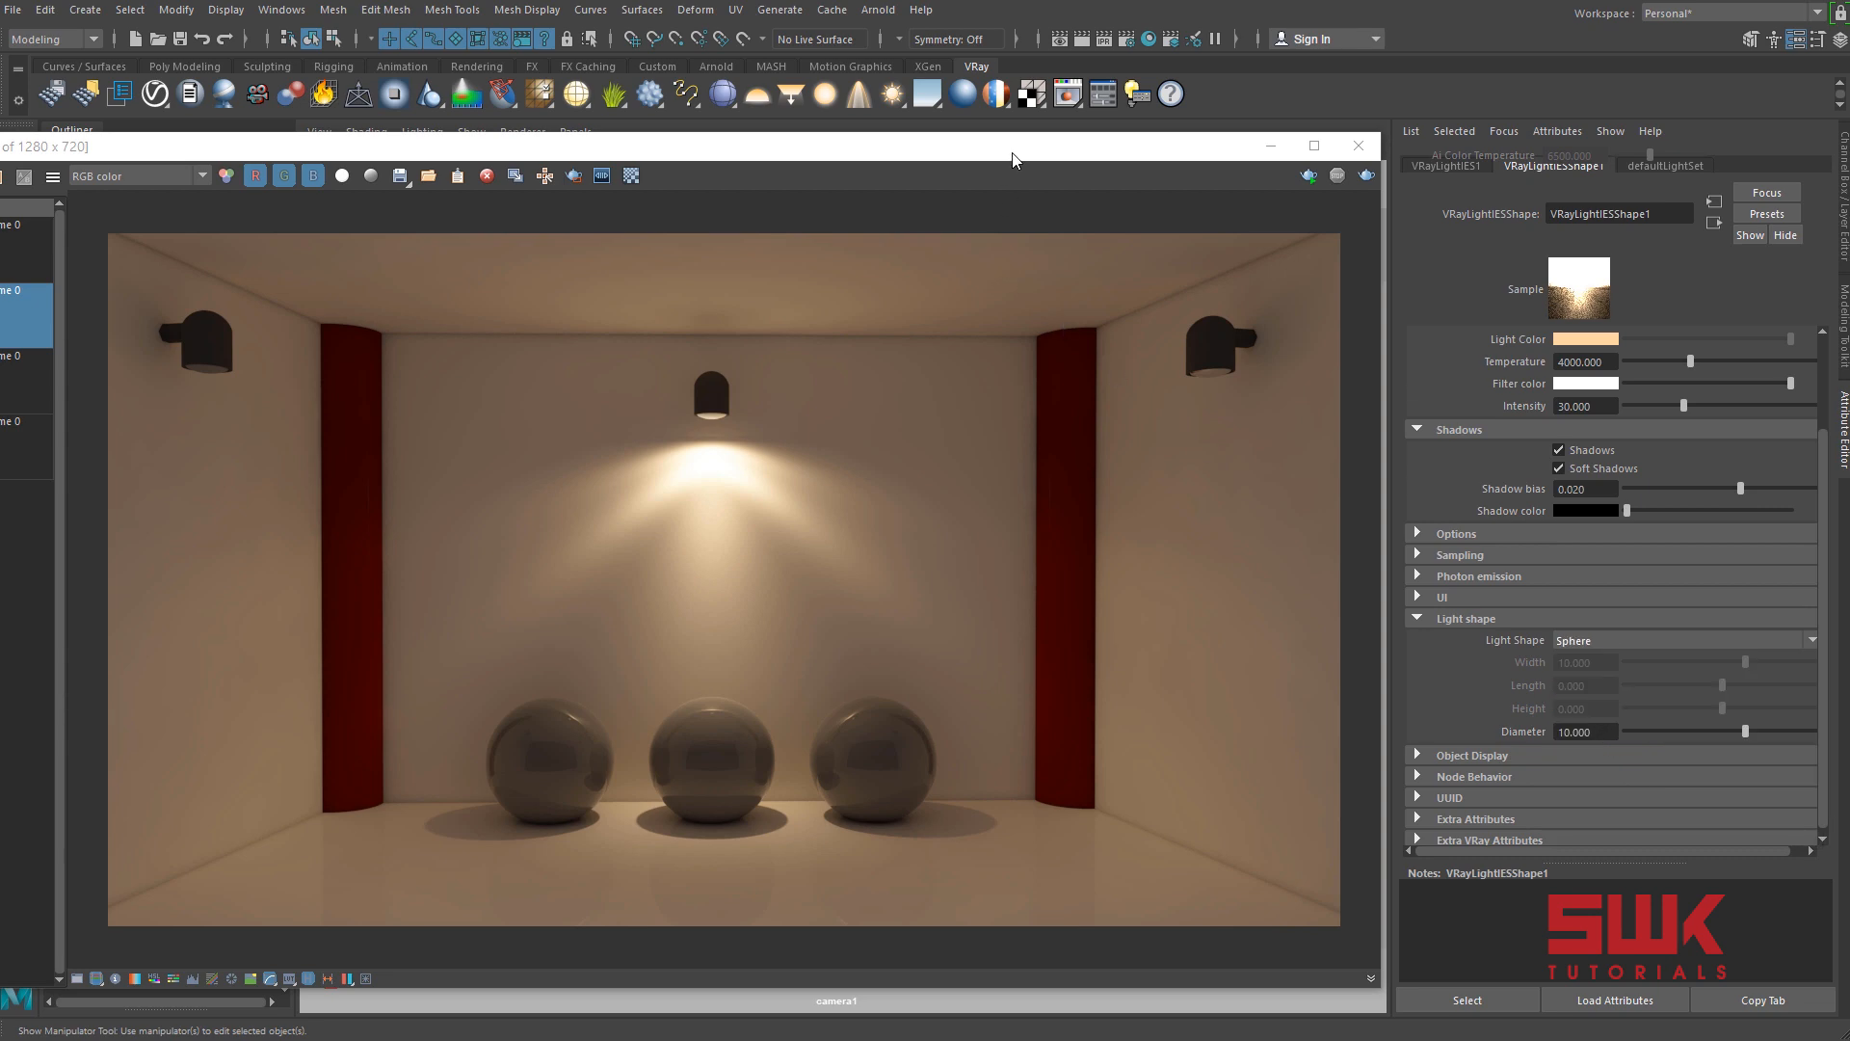
drag(1010, 155, 1237, 145)
click(1594, 167)
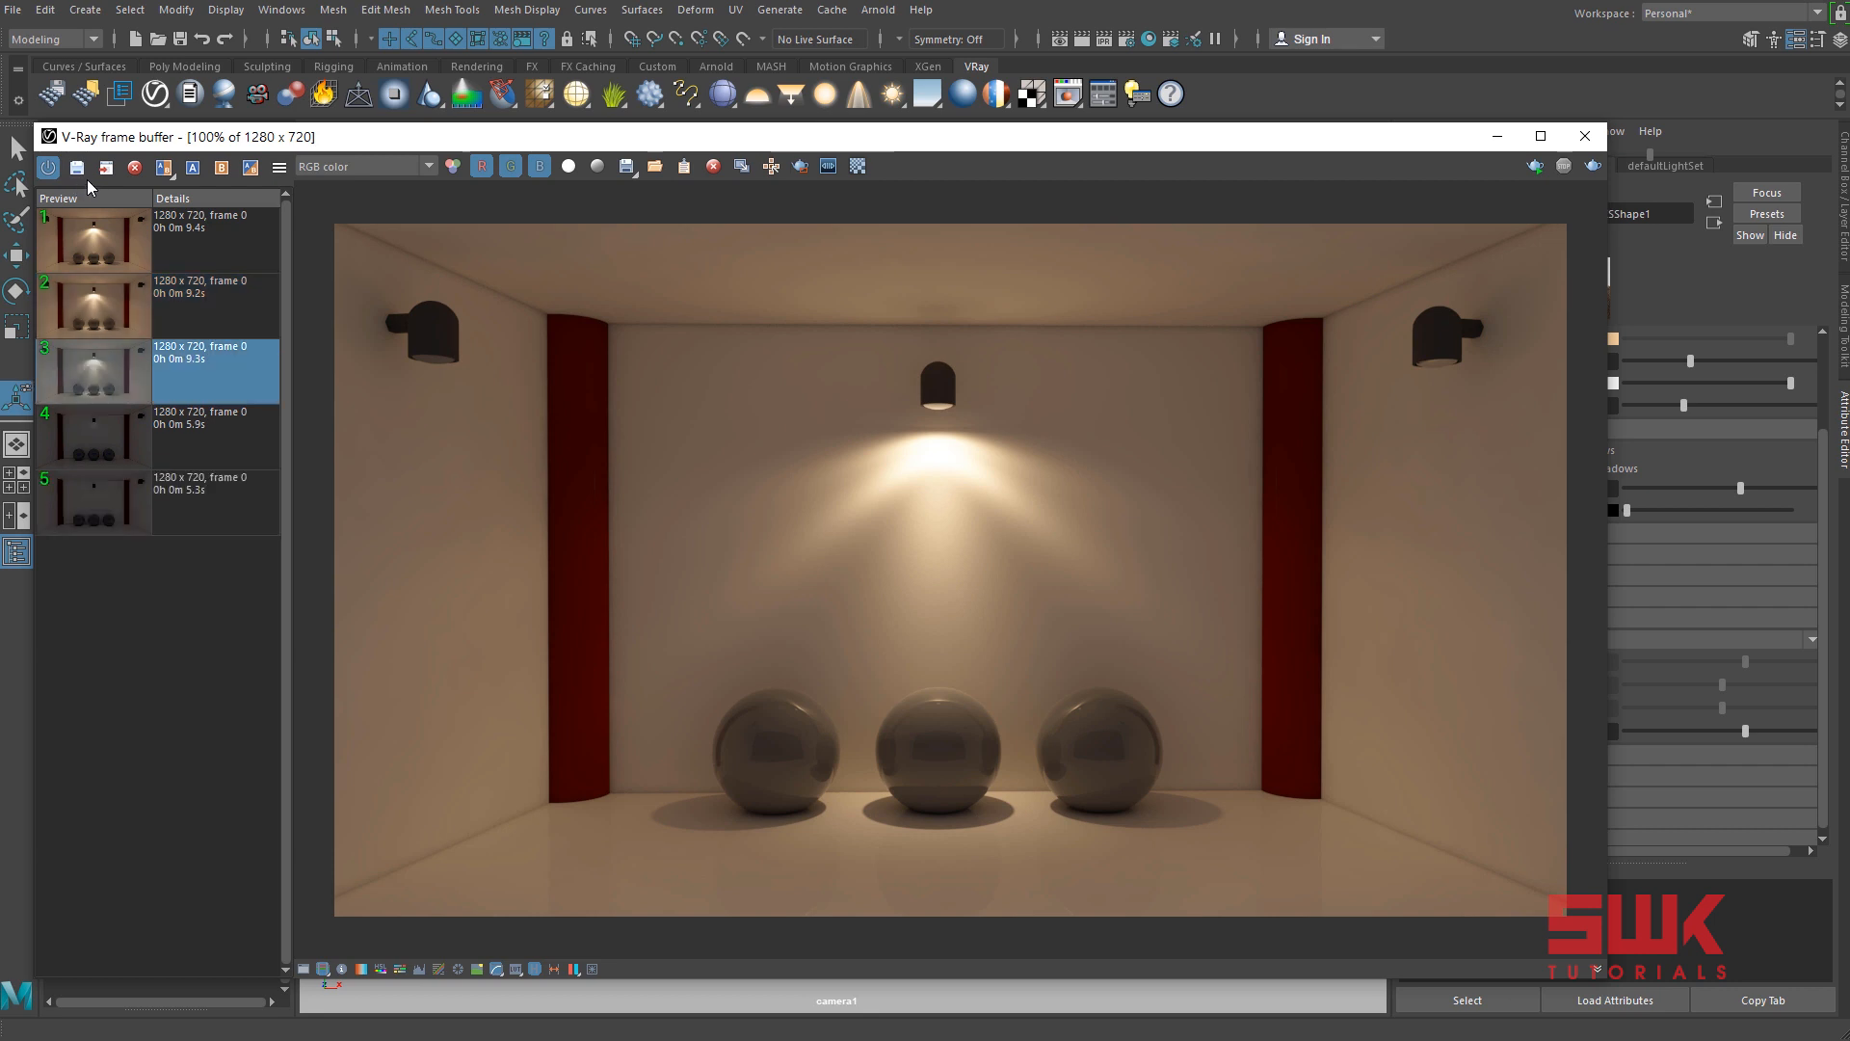
Compare the sphere-shaped light's render as image B with the render made without soft shadows as image A, around the middle sphere.
click(203, 234)
click(222, 168)
click(229, 359)
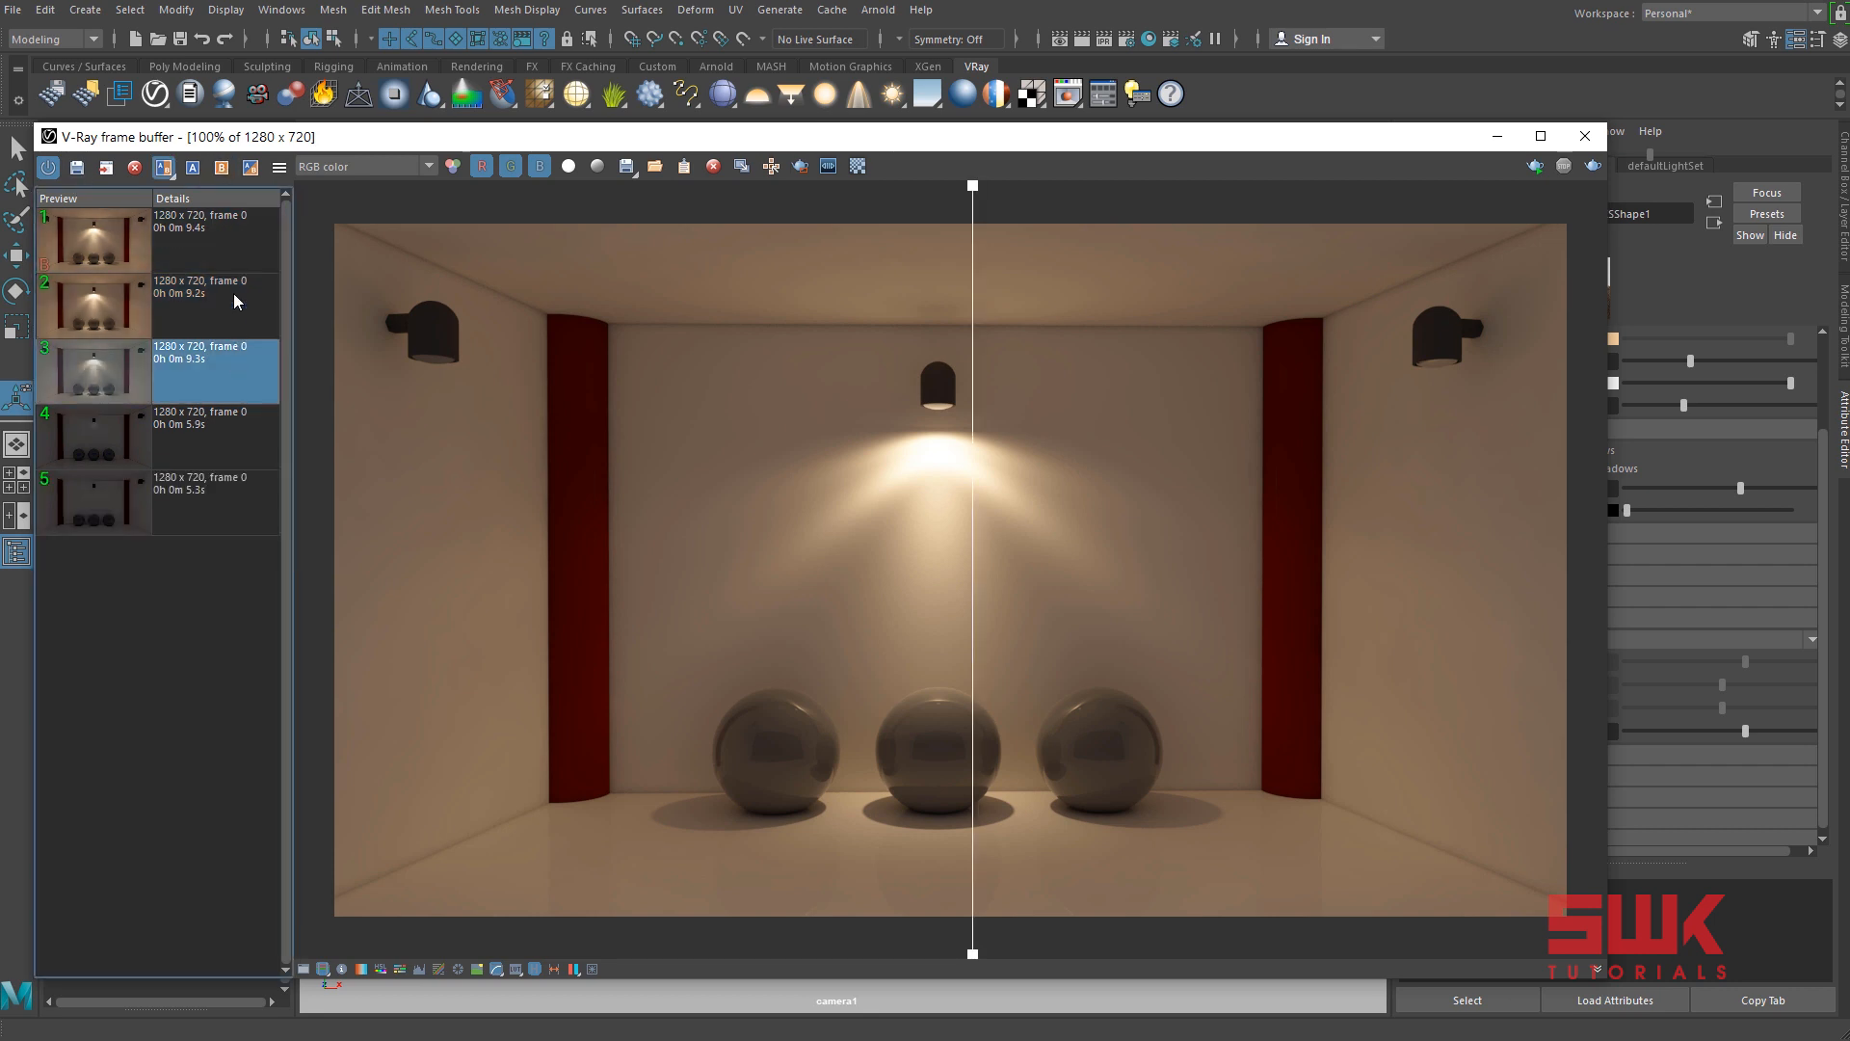
click(193, 169)
scroll(968, 842, up, 2)
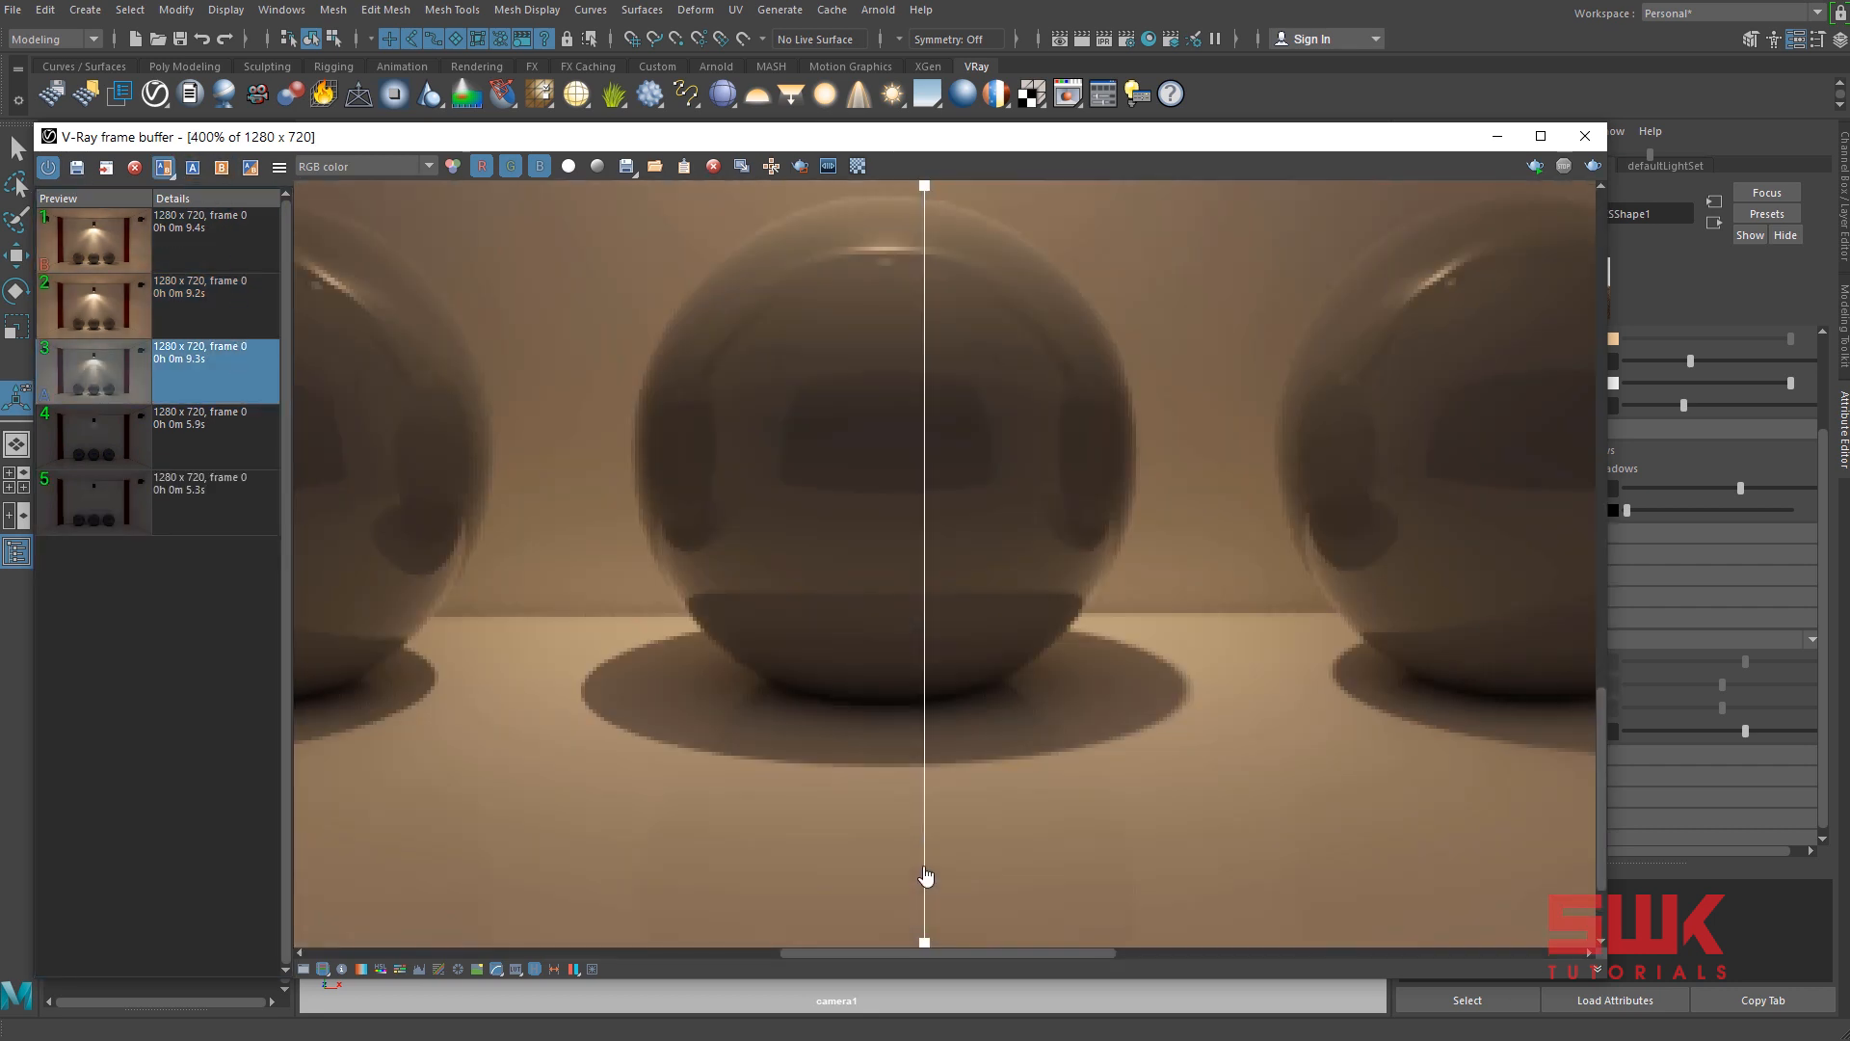
drag(910, 868, 508, 819)
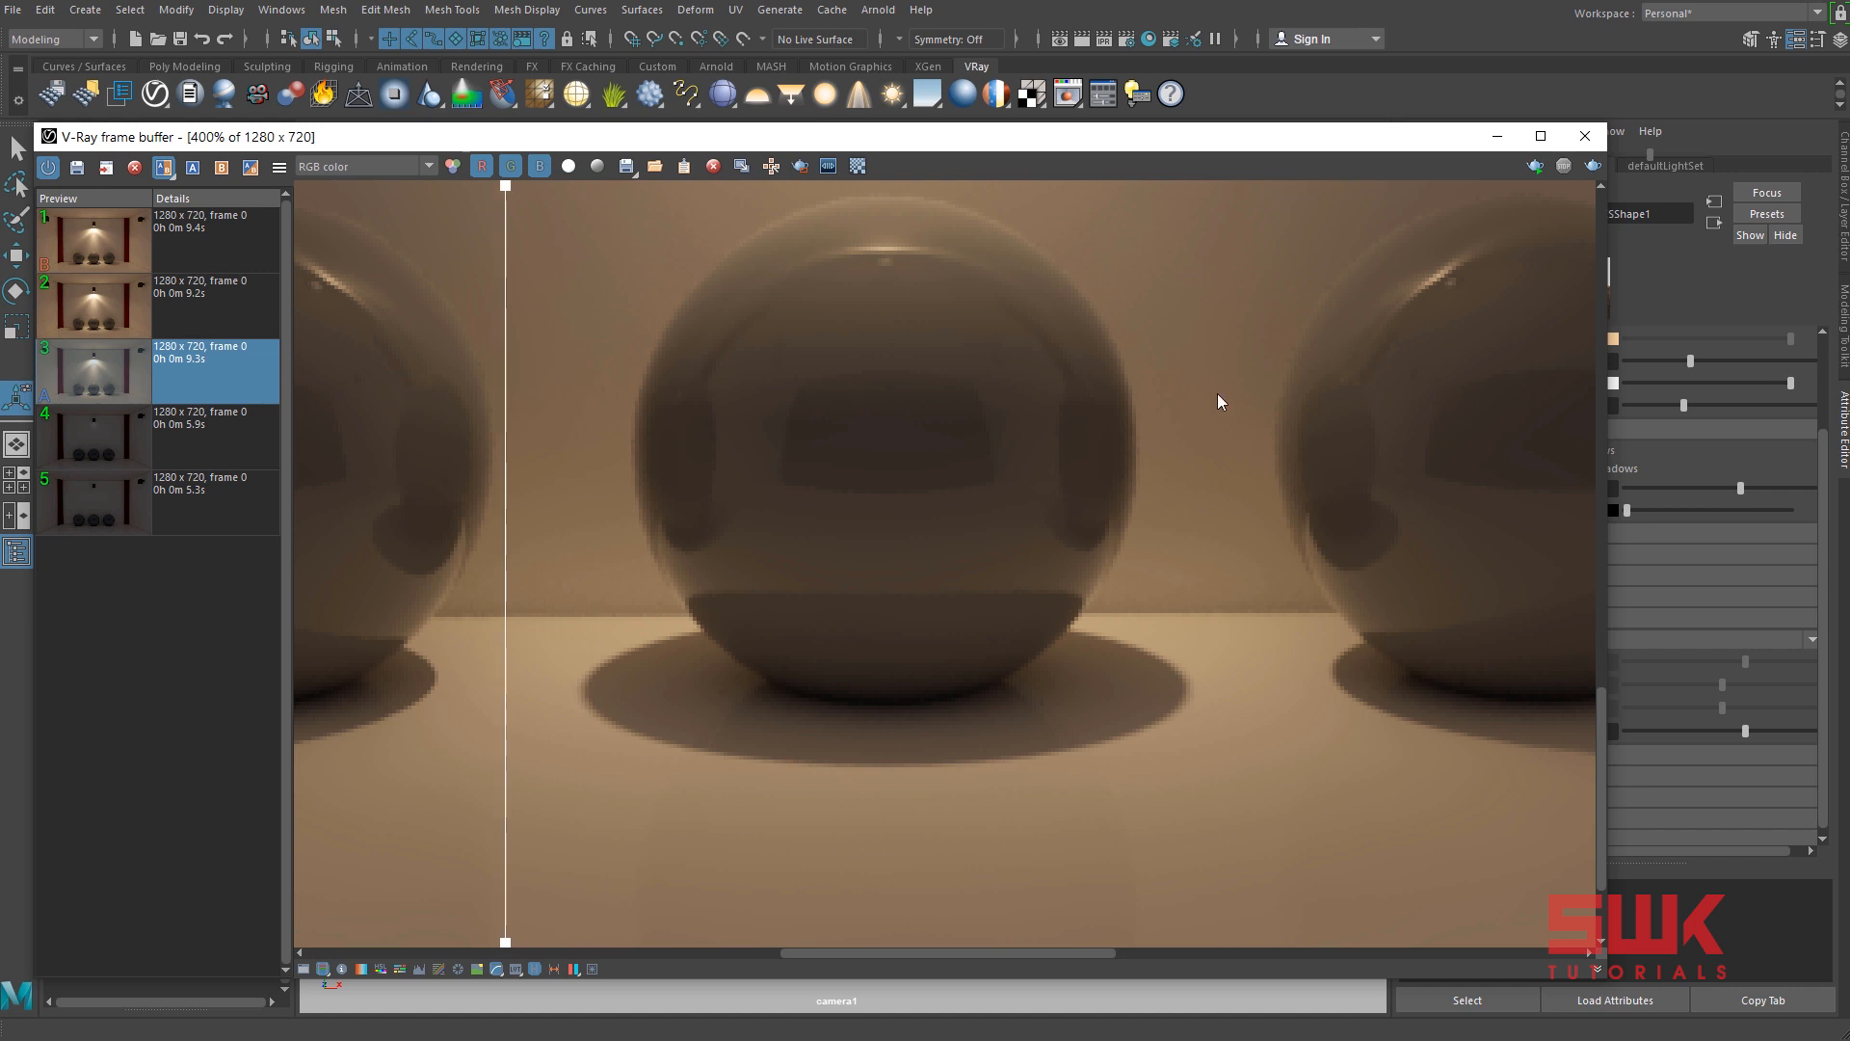
Set the IES light shape's Diameter to 100 and render the scene again.
drag(1219, 150, 1004, 147)
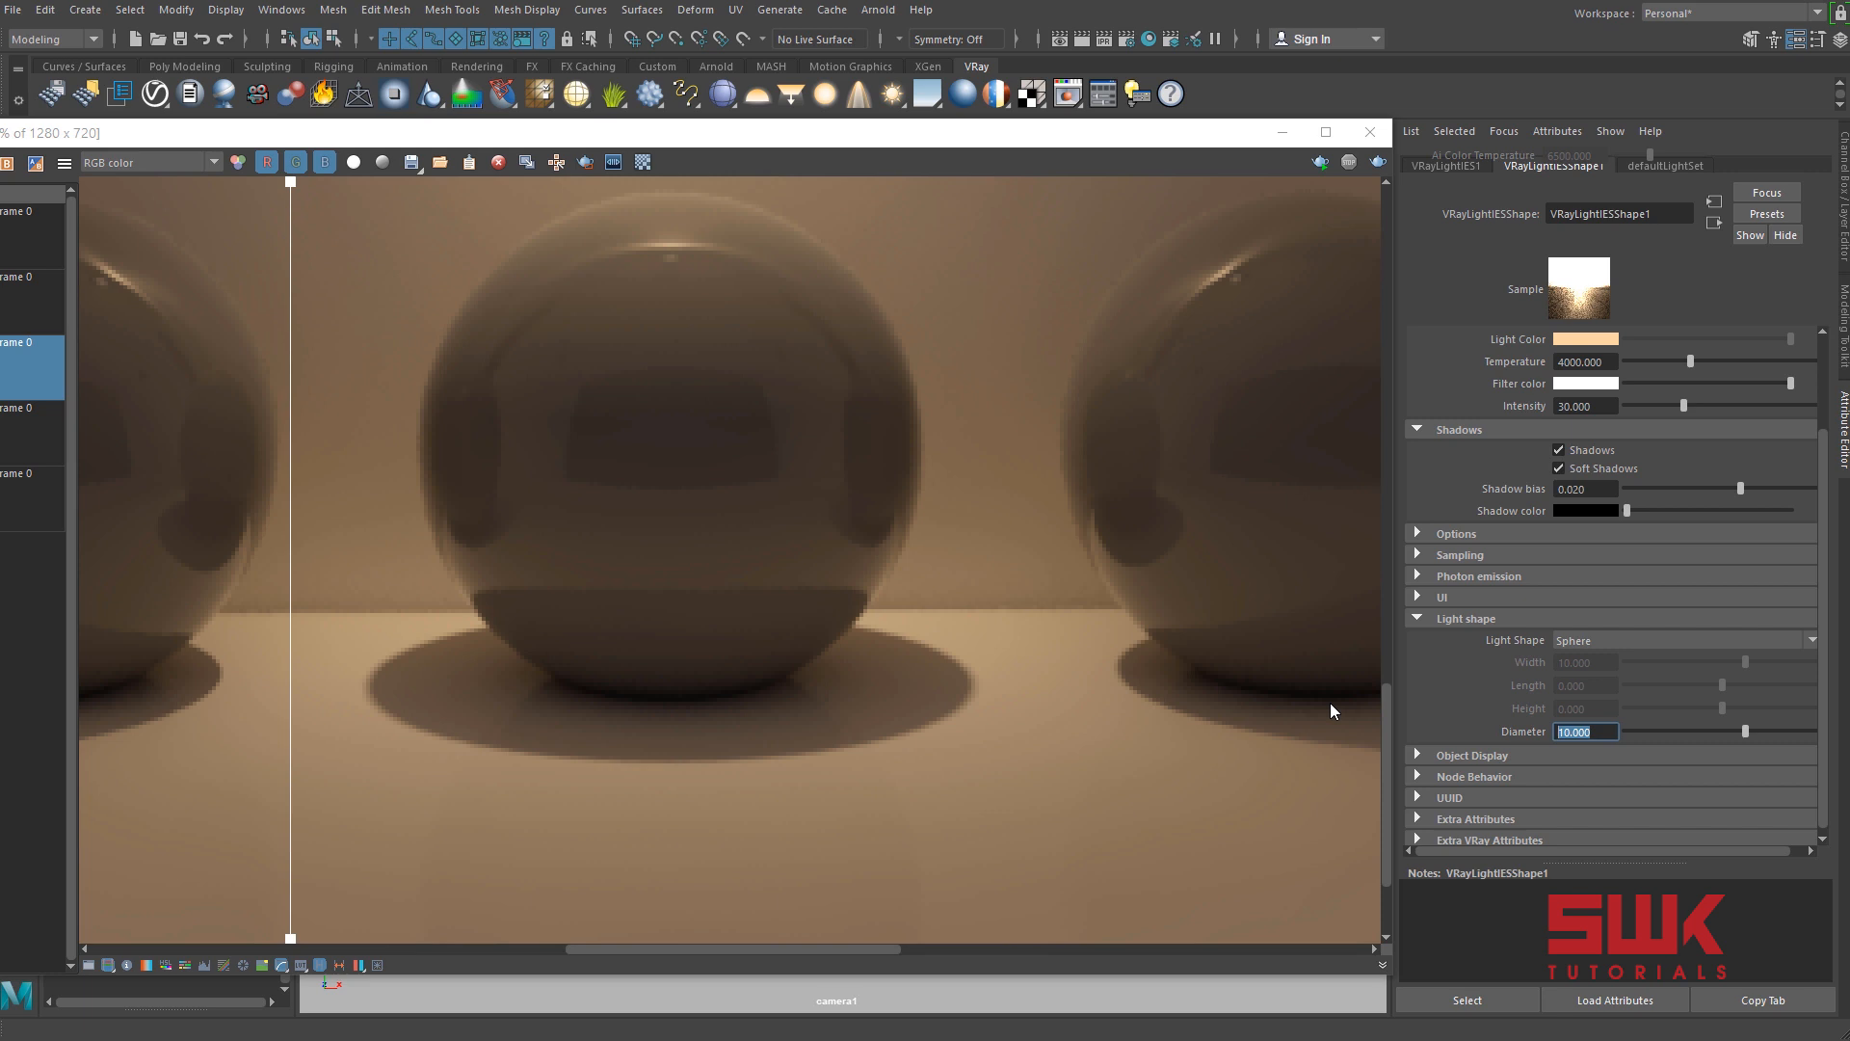
text(100)
key(Return)
click(1382, 165)
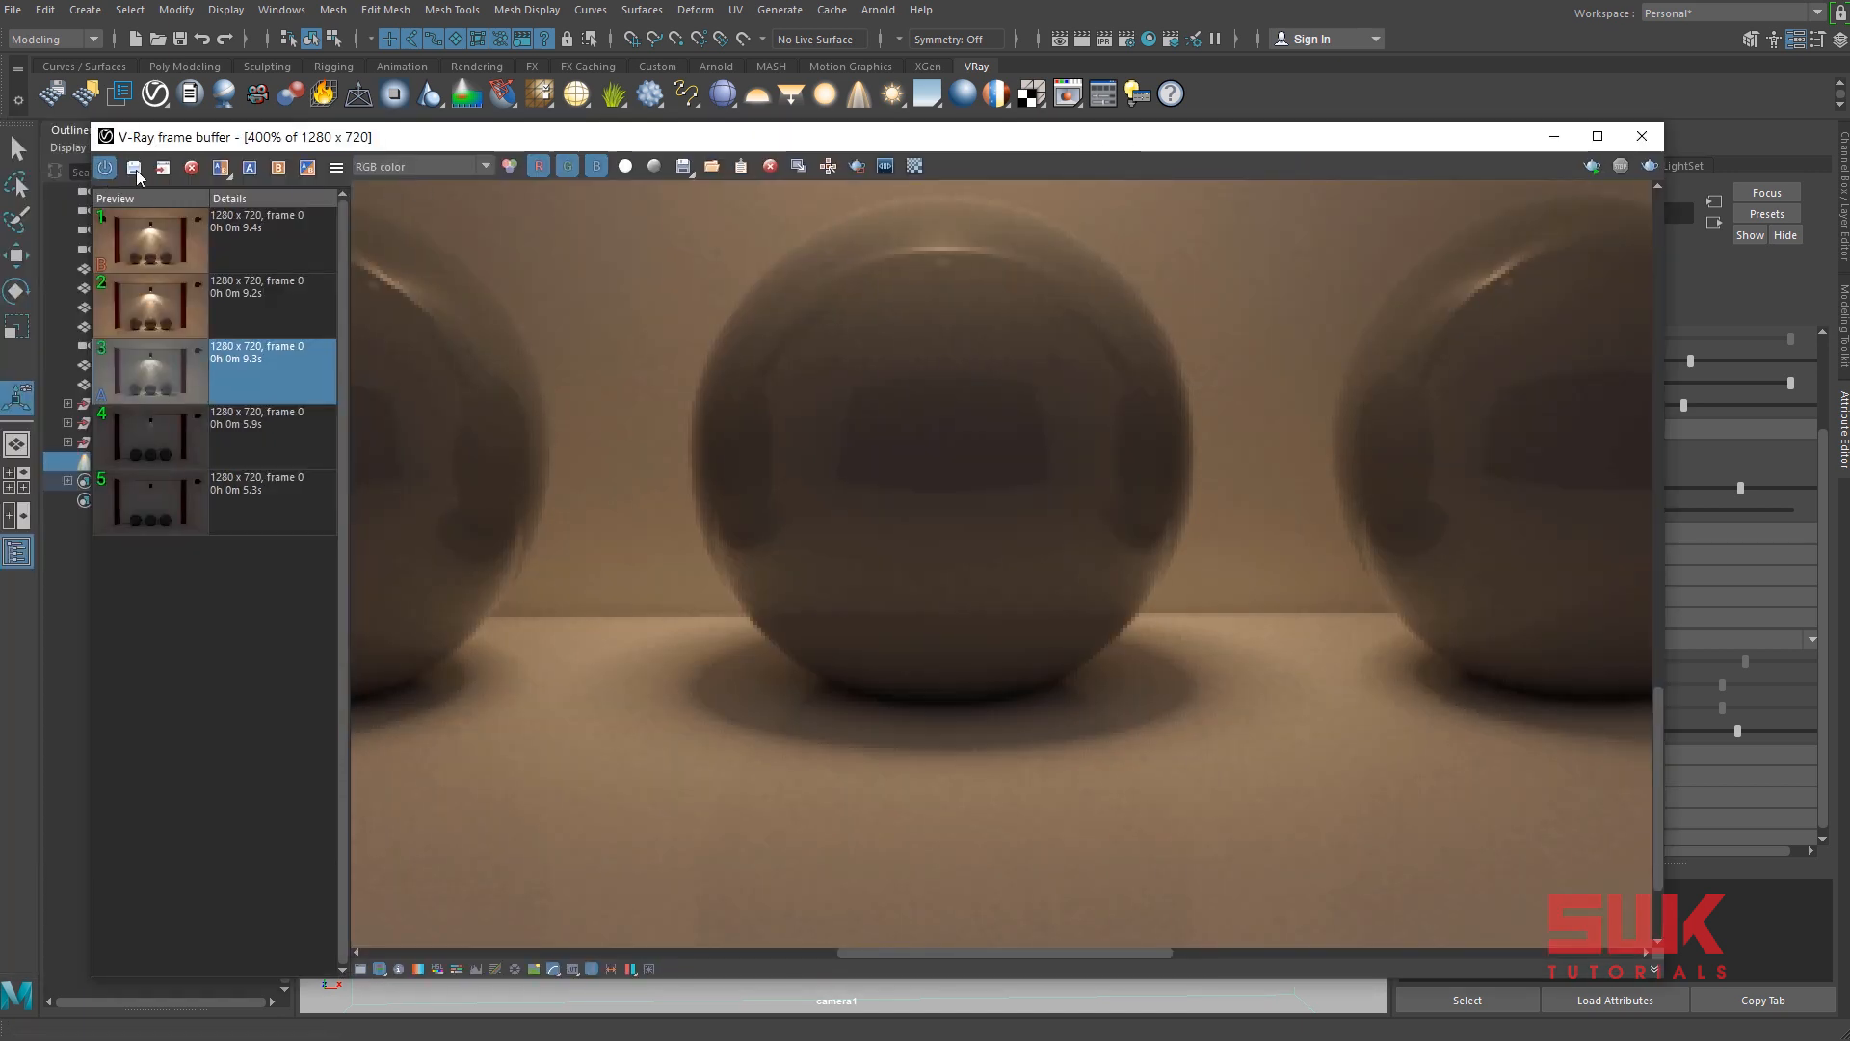
Save the 100-diameter render to the history and compare its sphere shadows with the render made without soft shadows.
click(135, 170)
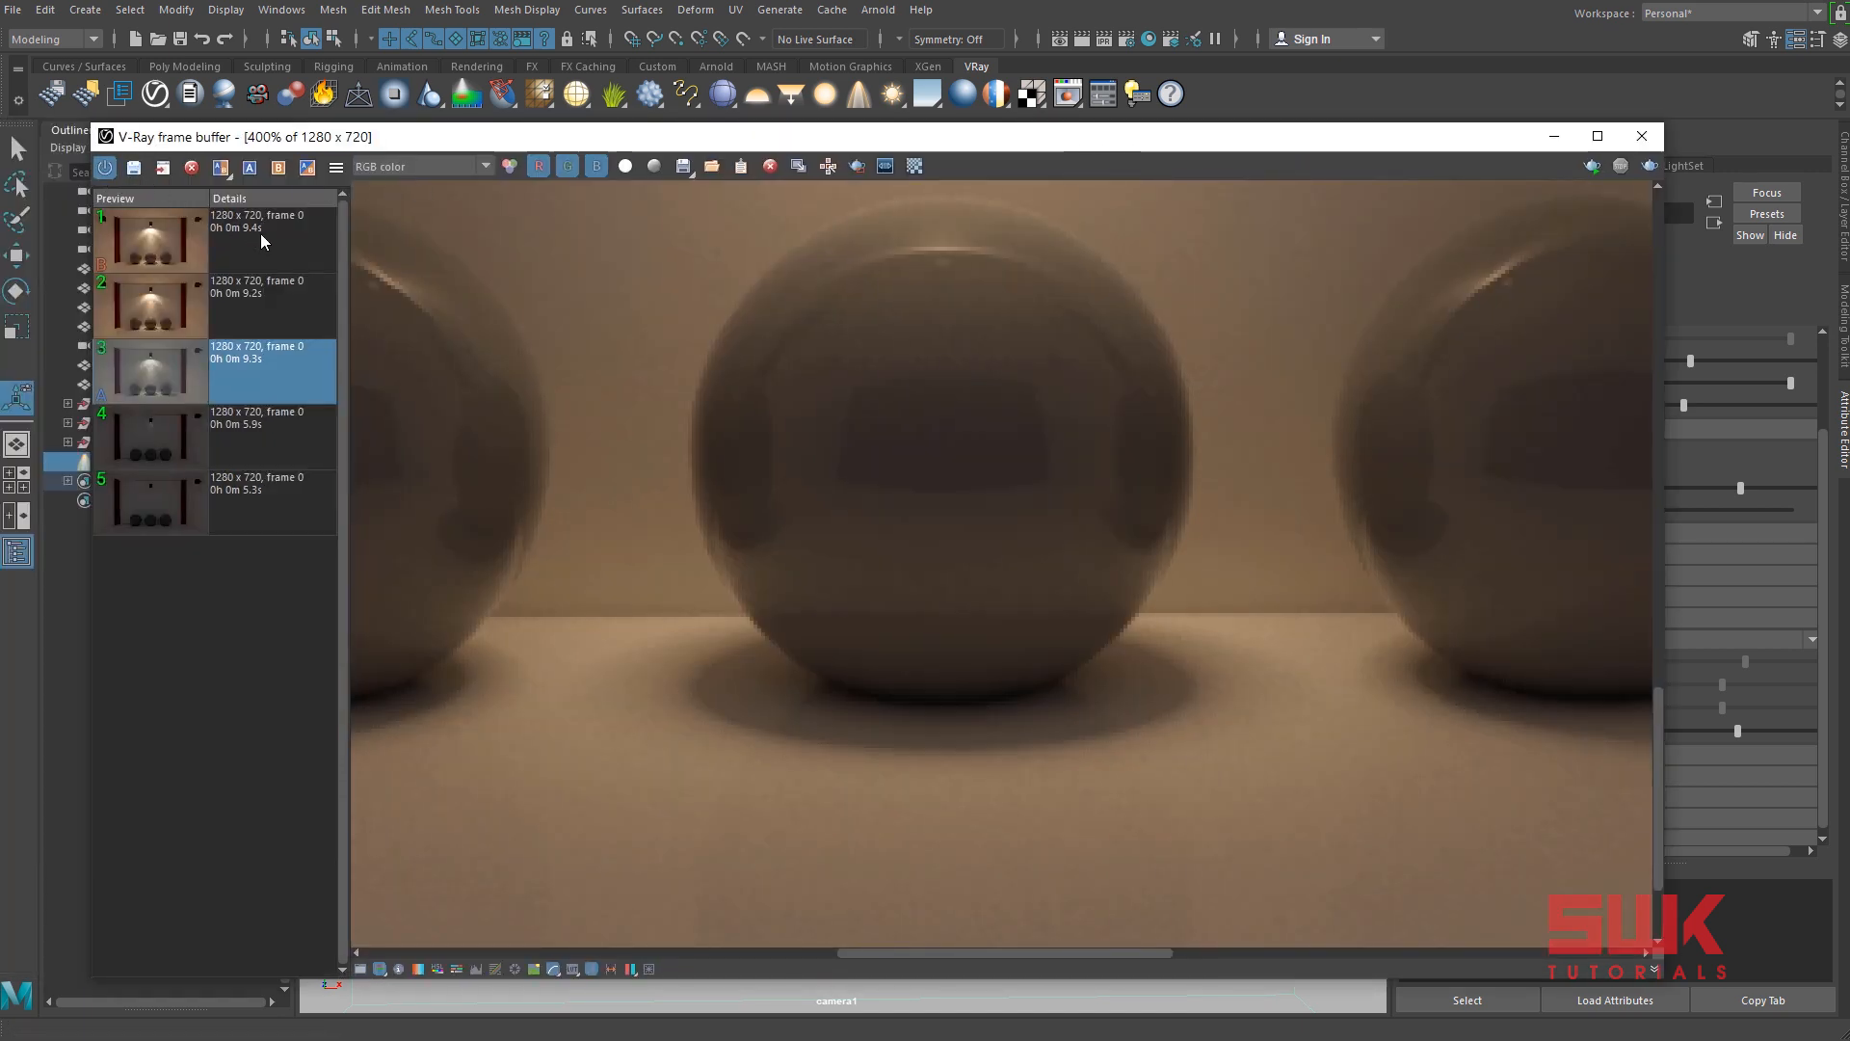
click(279, 169)
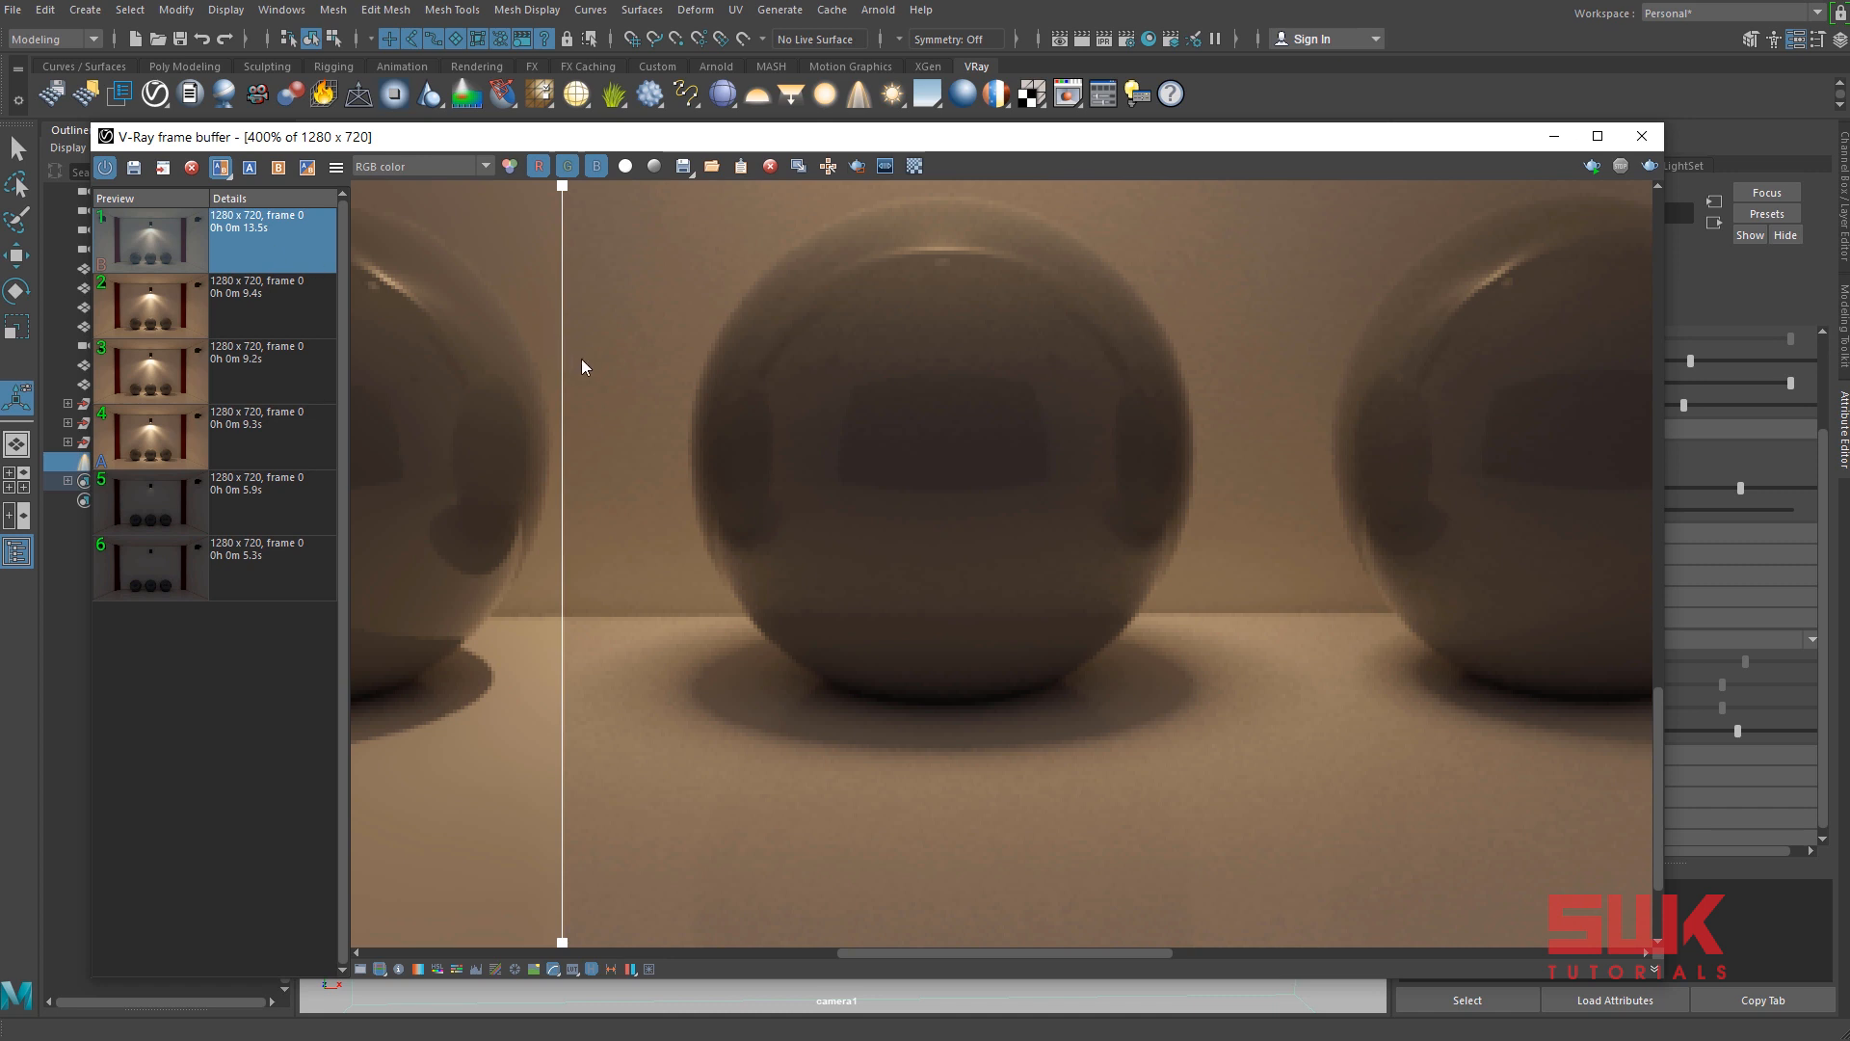
click(241, 451)
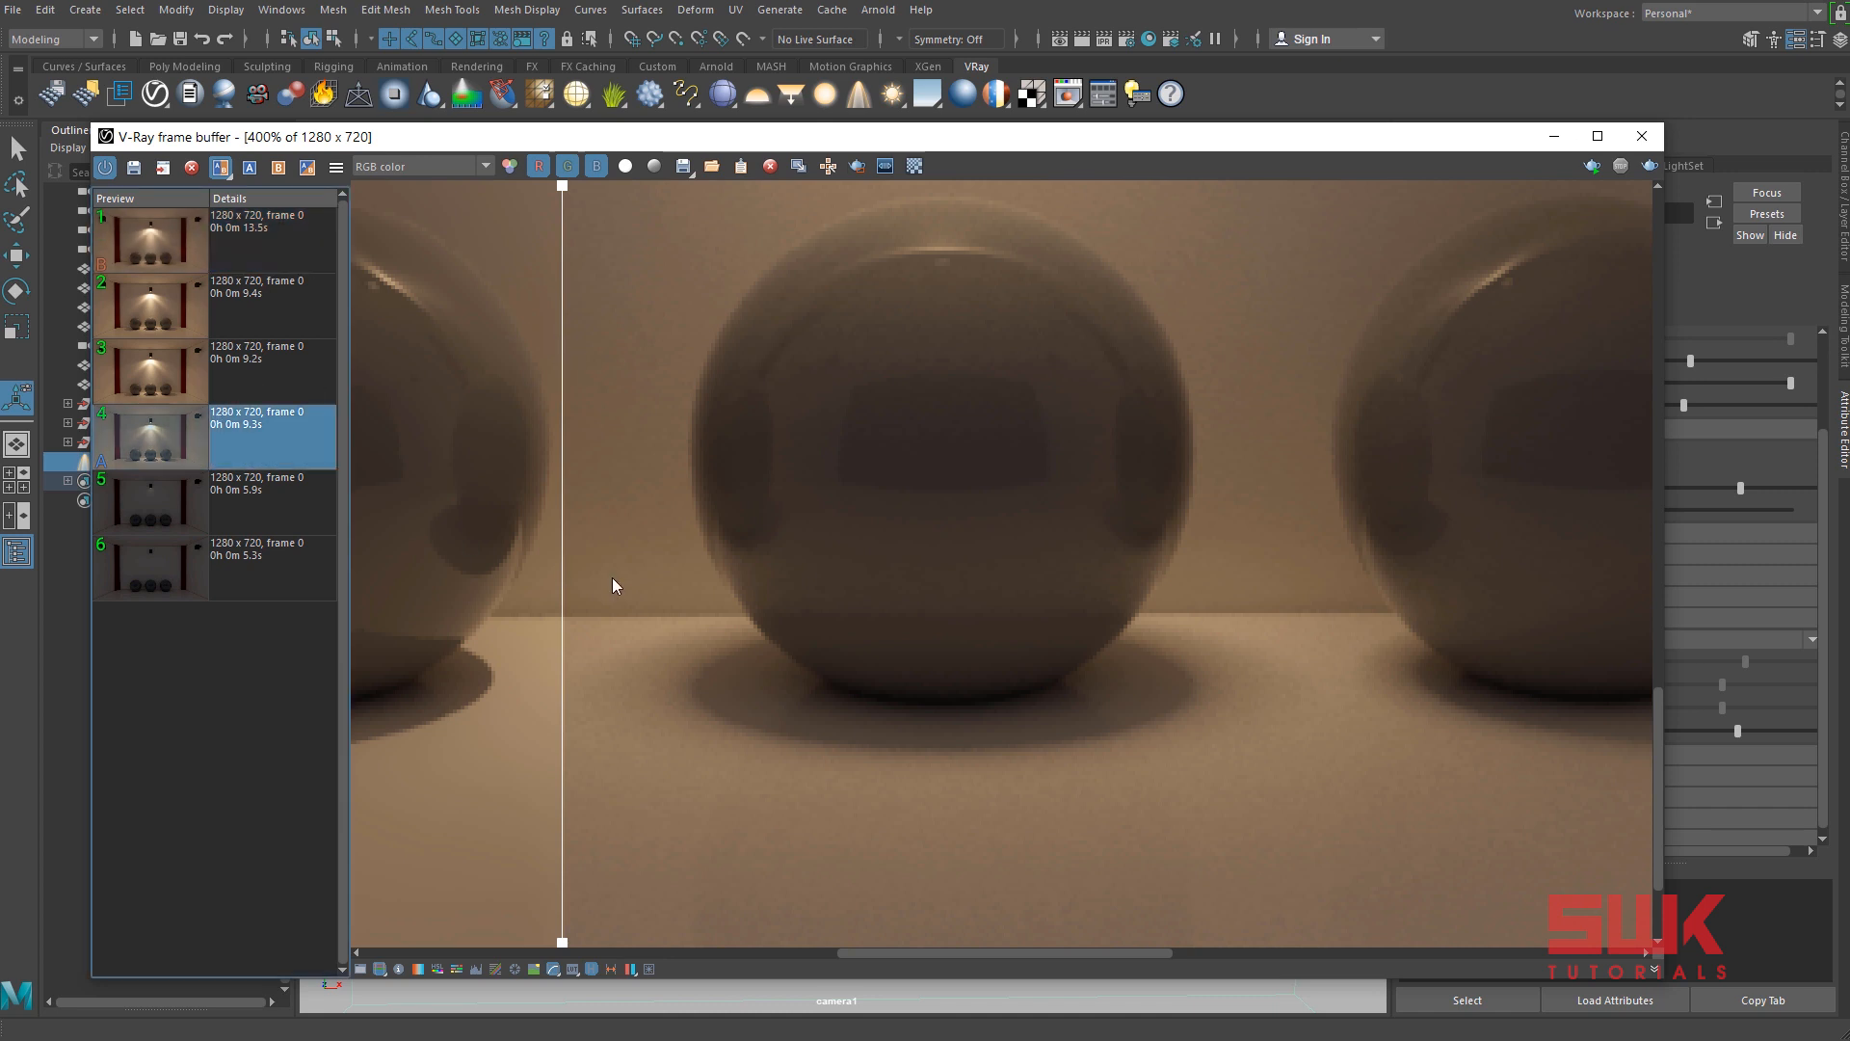
drag(565, 796, 1188, 839)
Set the sphere-shaped light's Diameter to 50 and render the scene again.
drag(1123, 147, 883, 106)
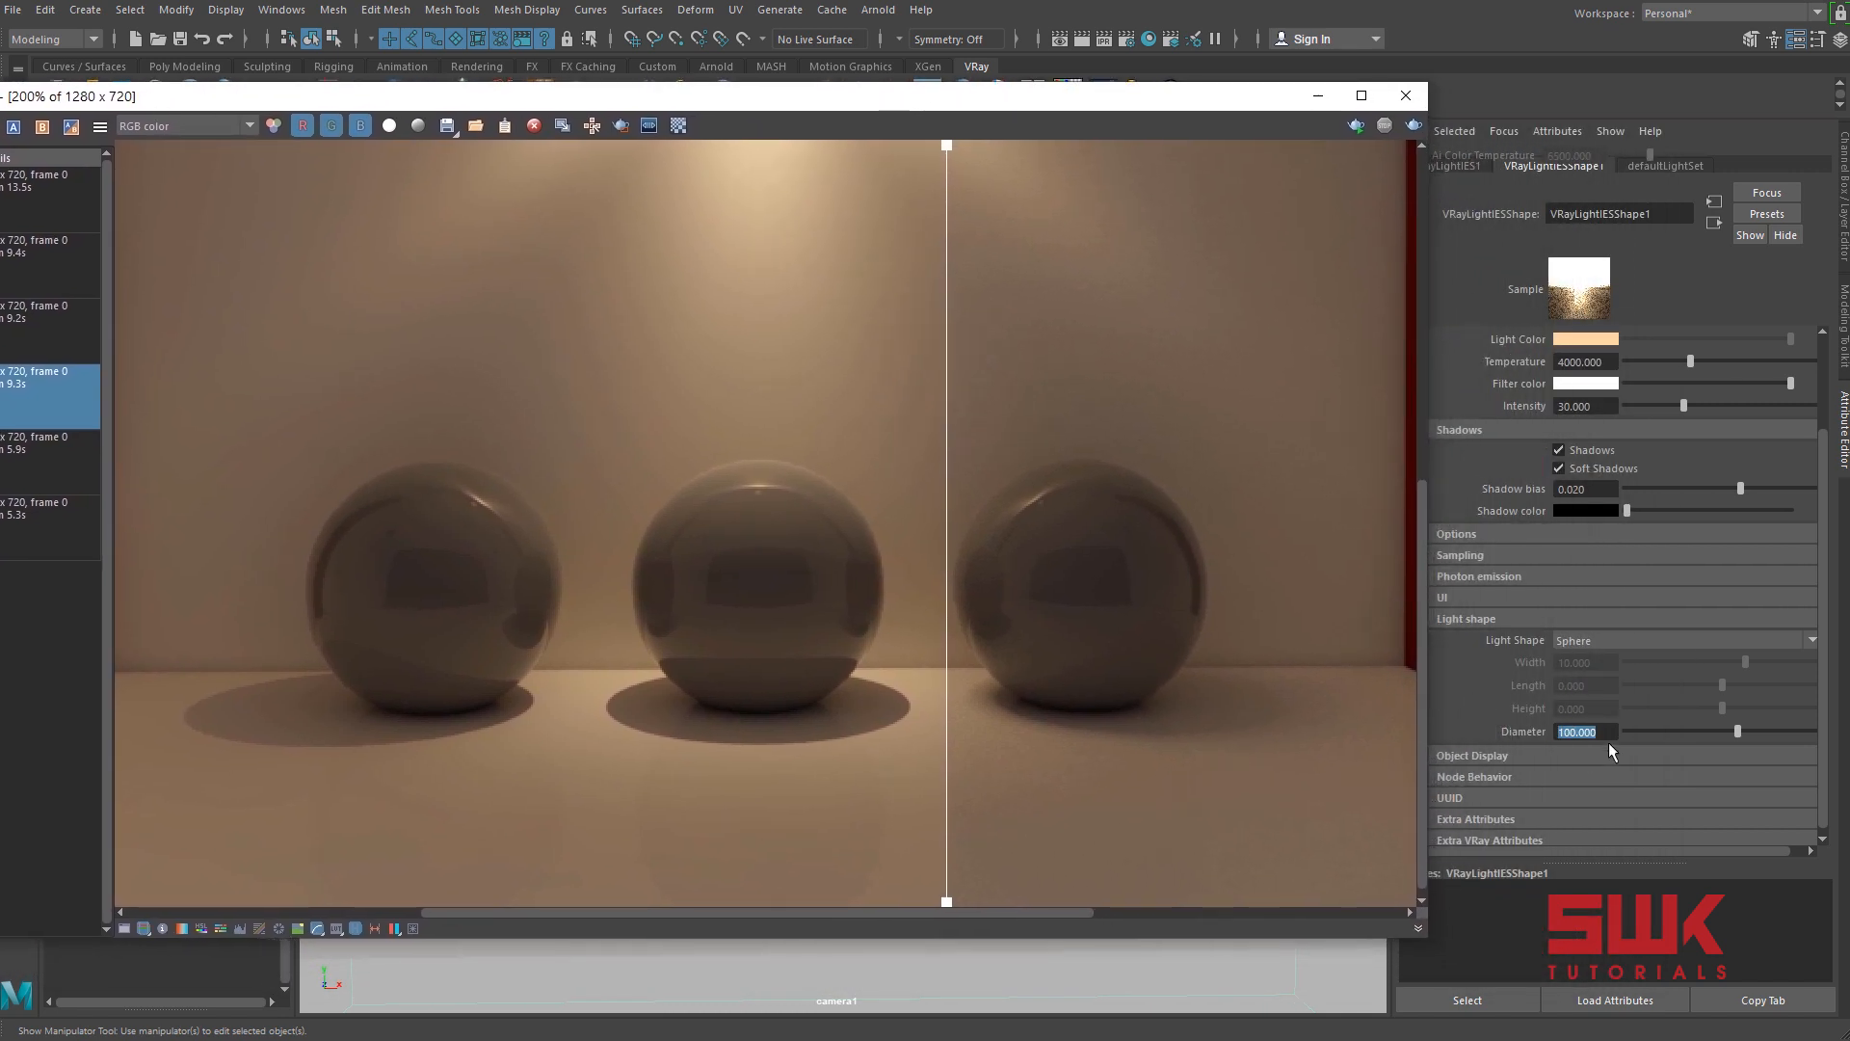
text(50)
key(Return)
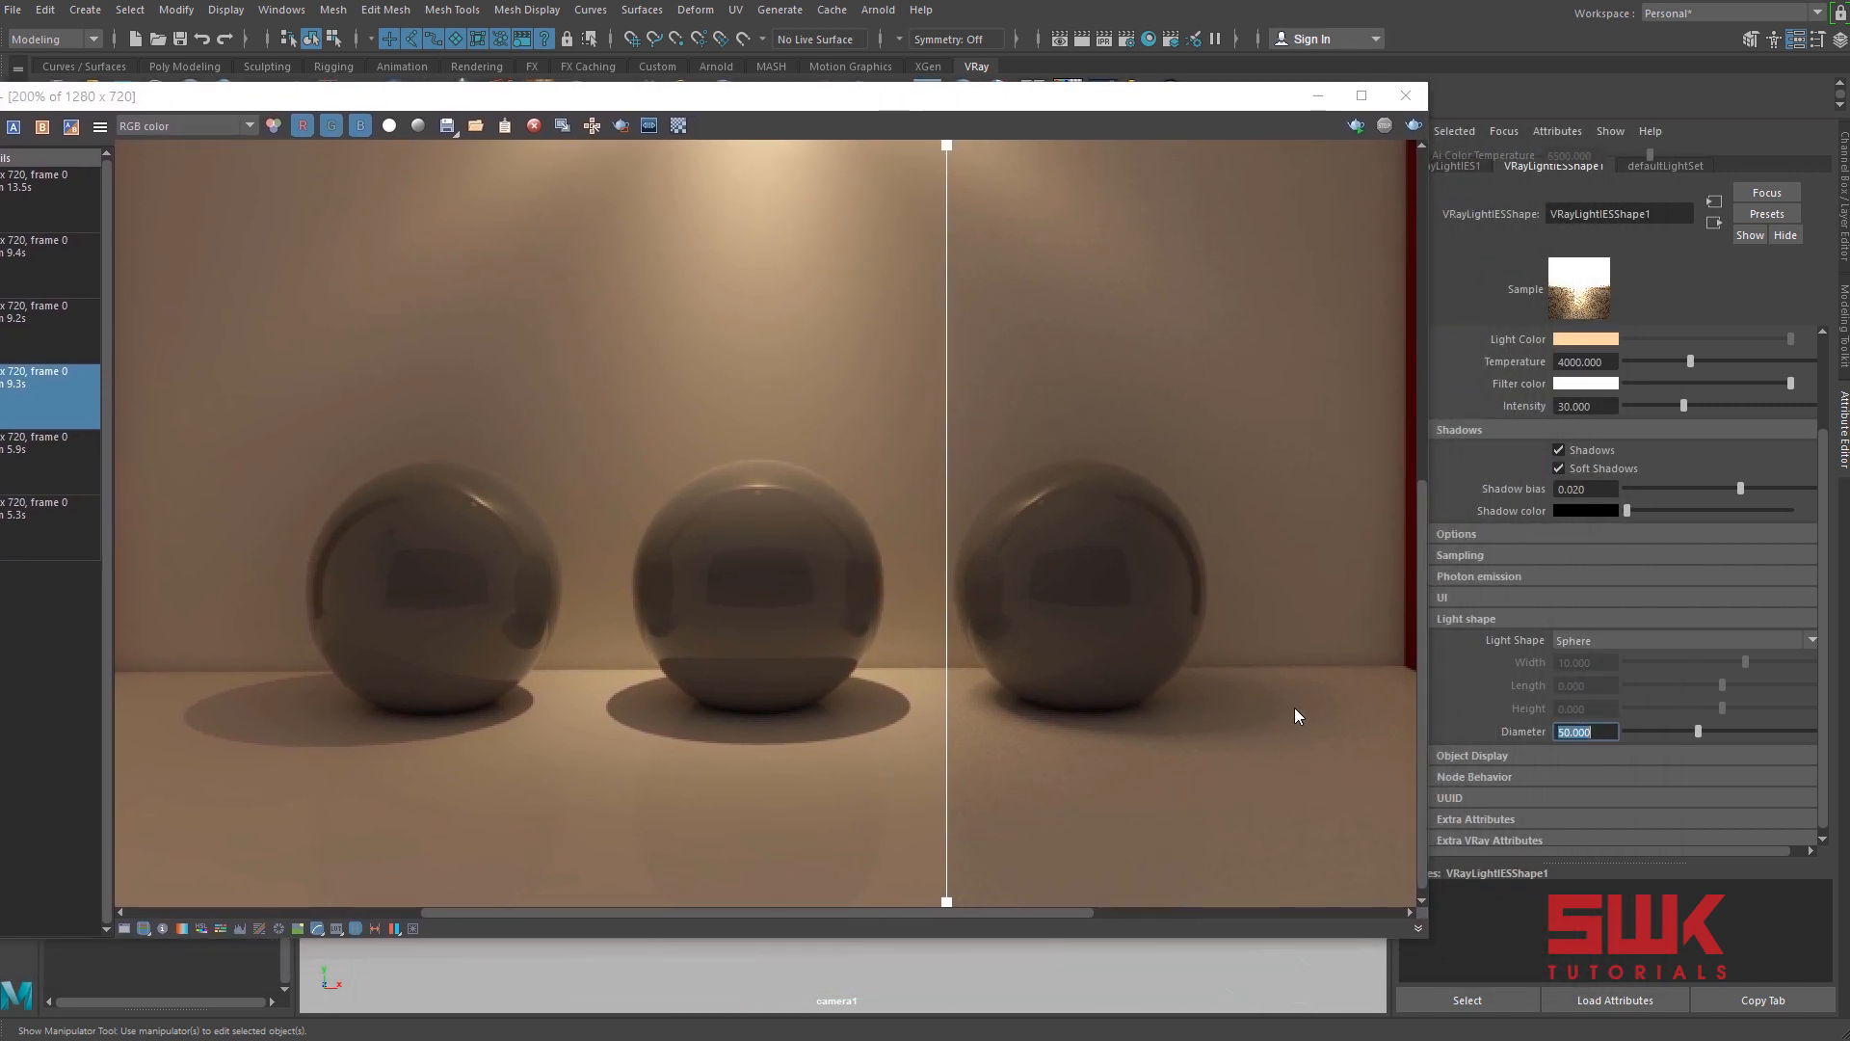
click(1414, 125)
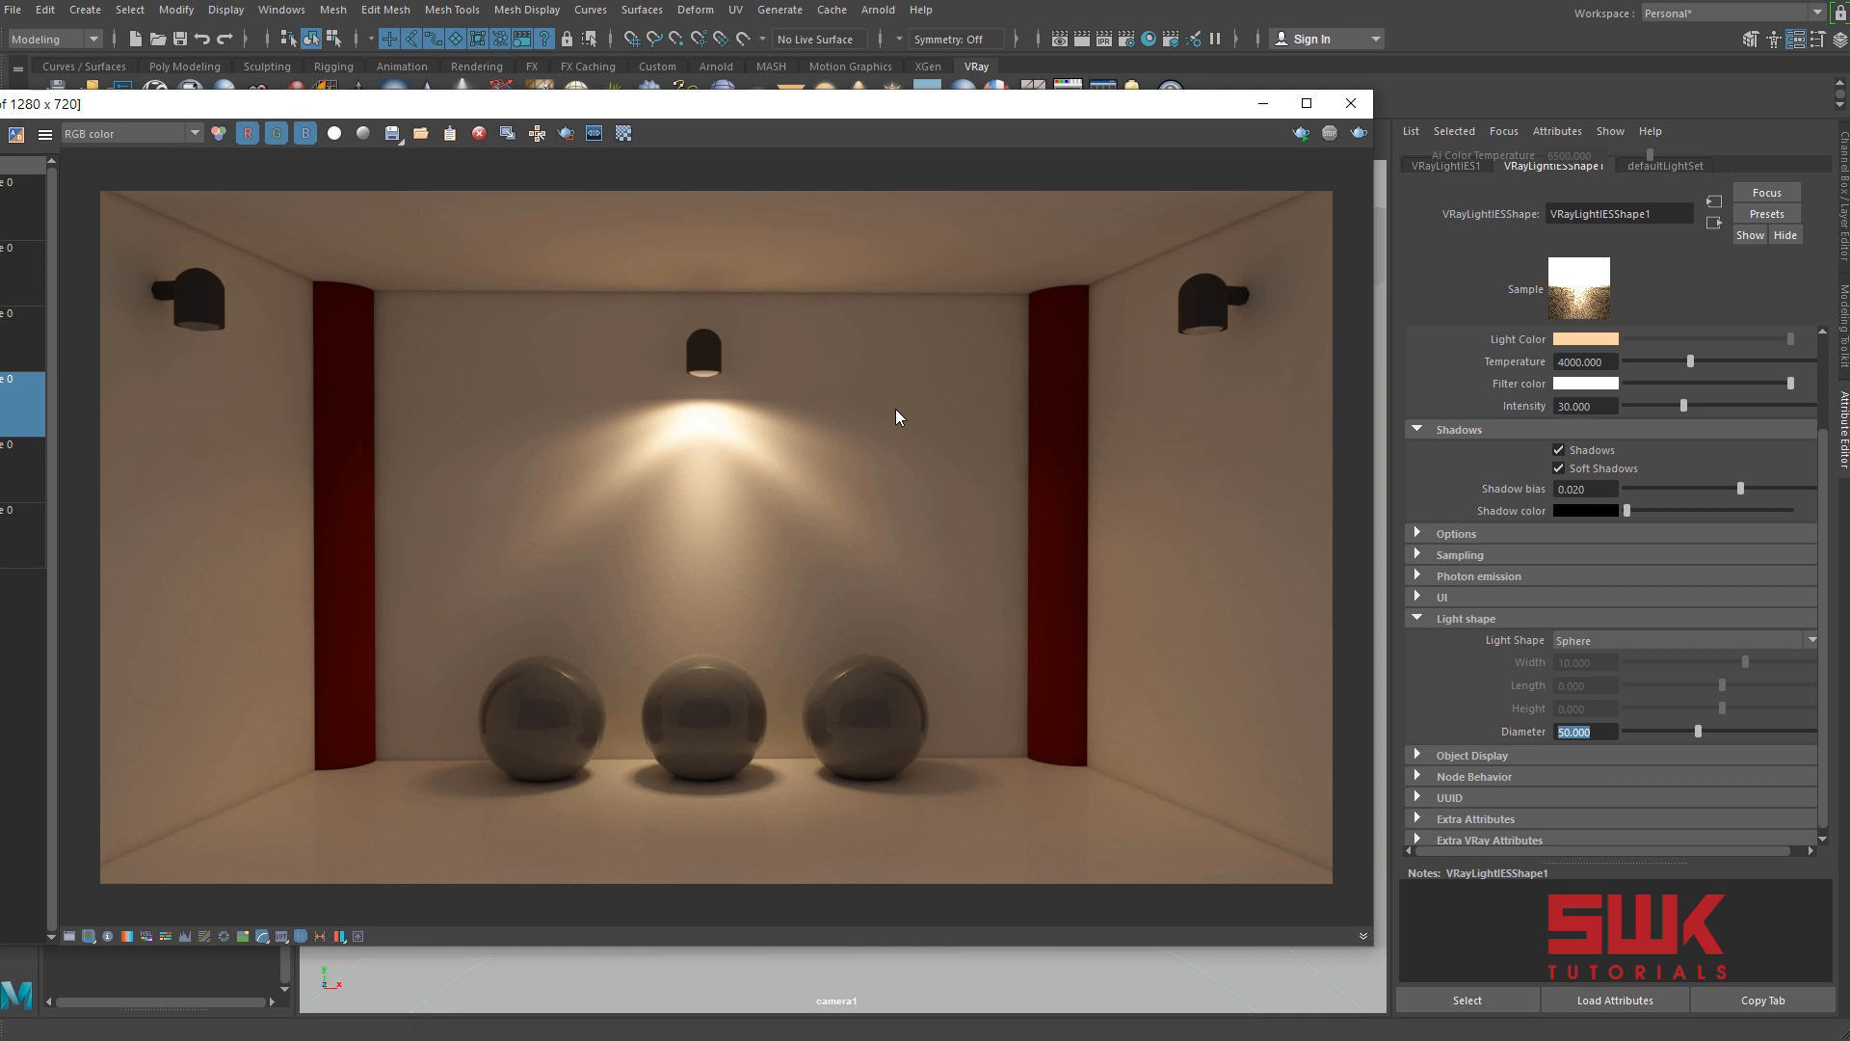
click(1581, 643)
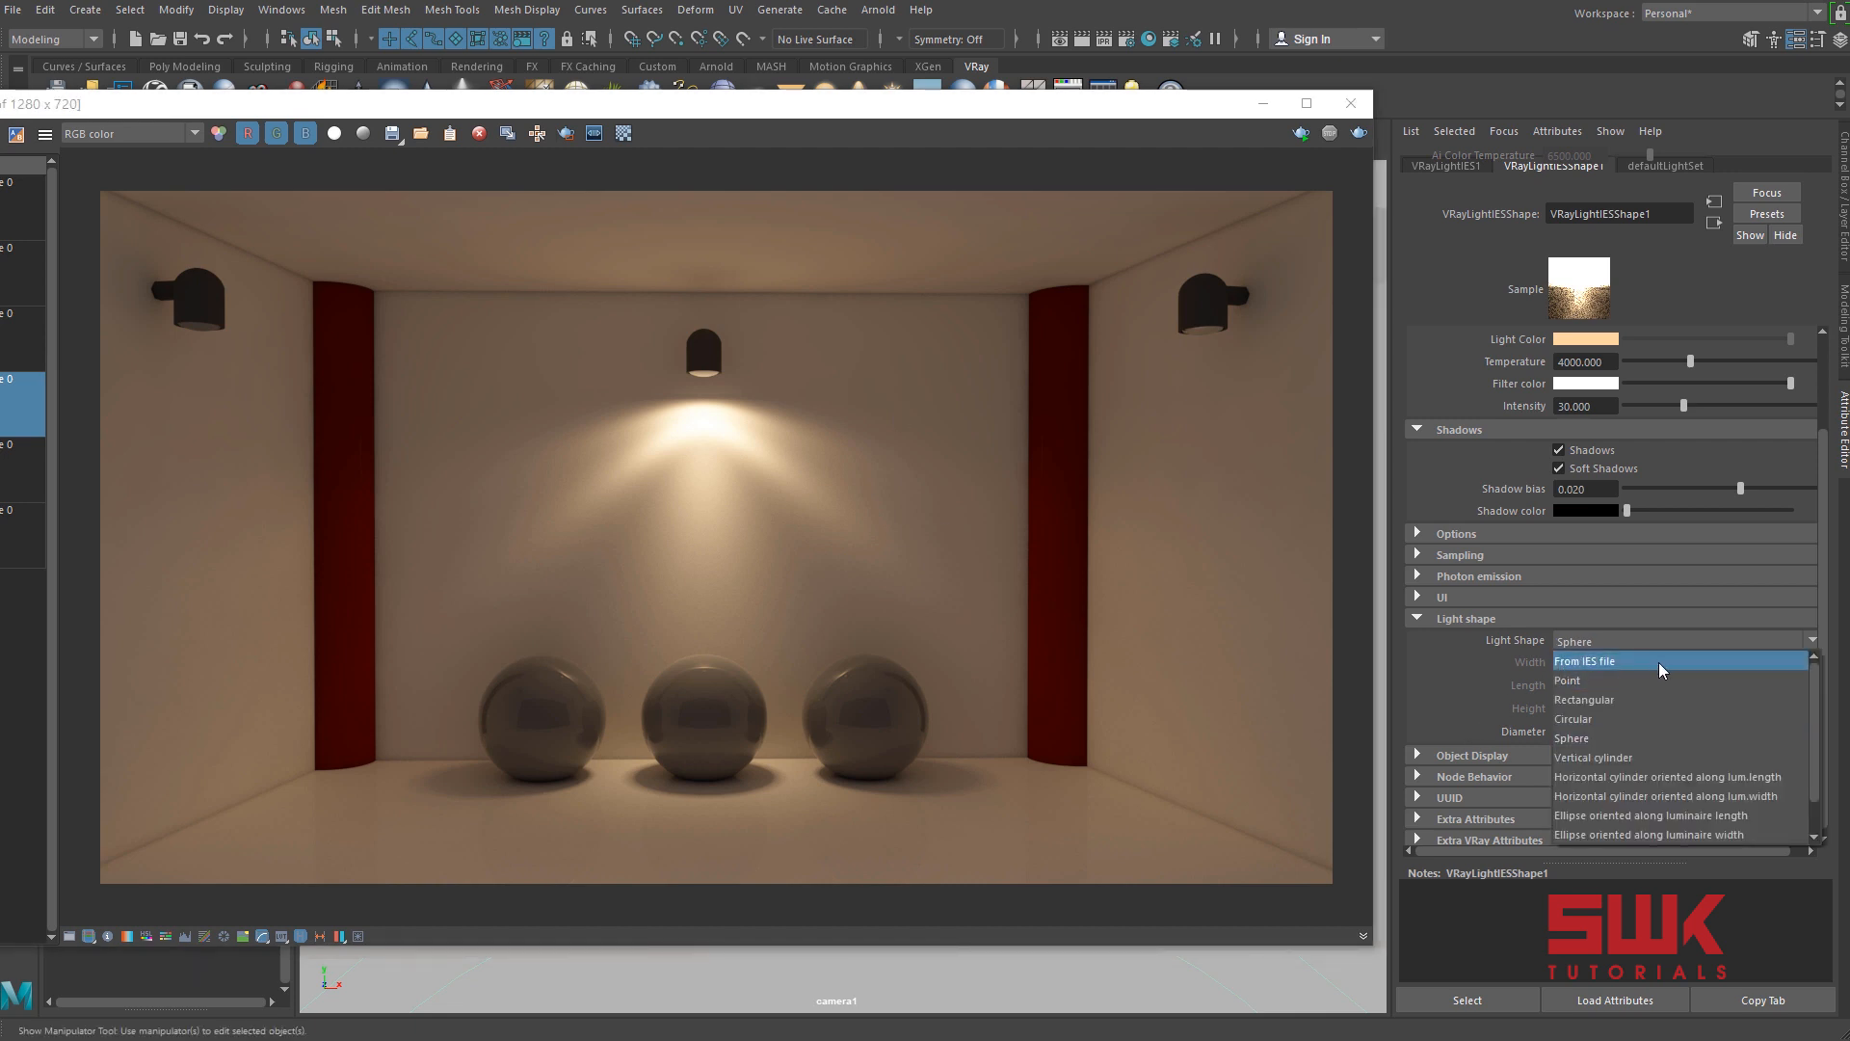
click(1598, 733)
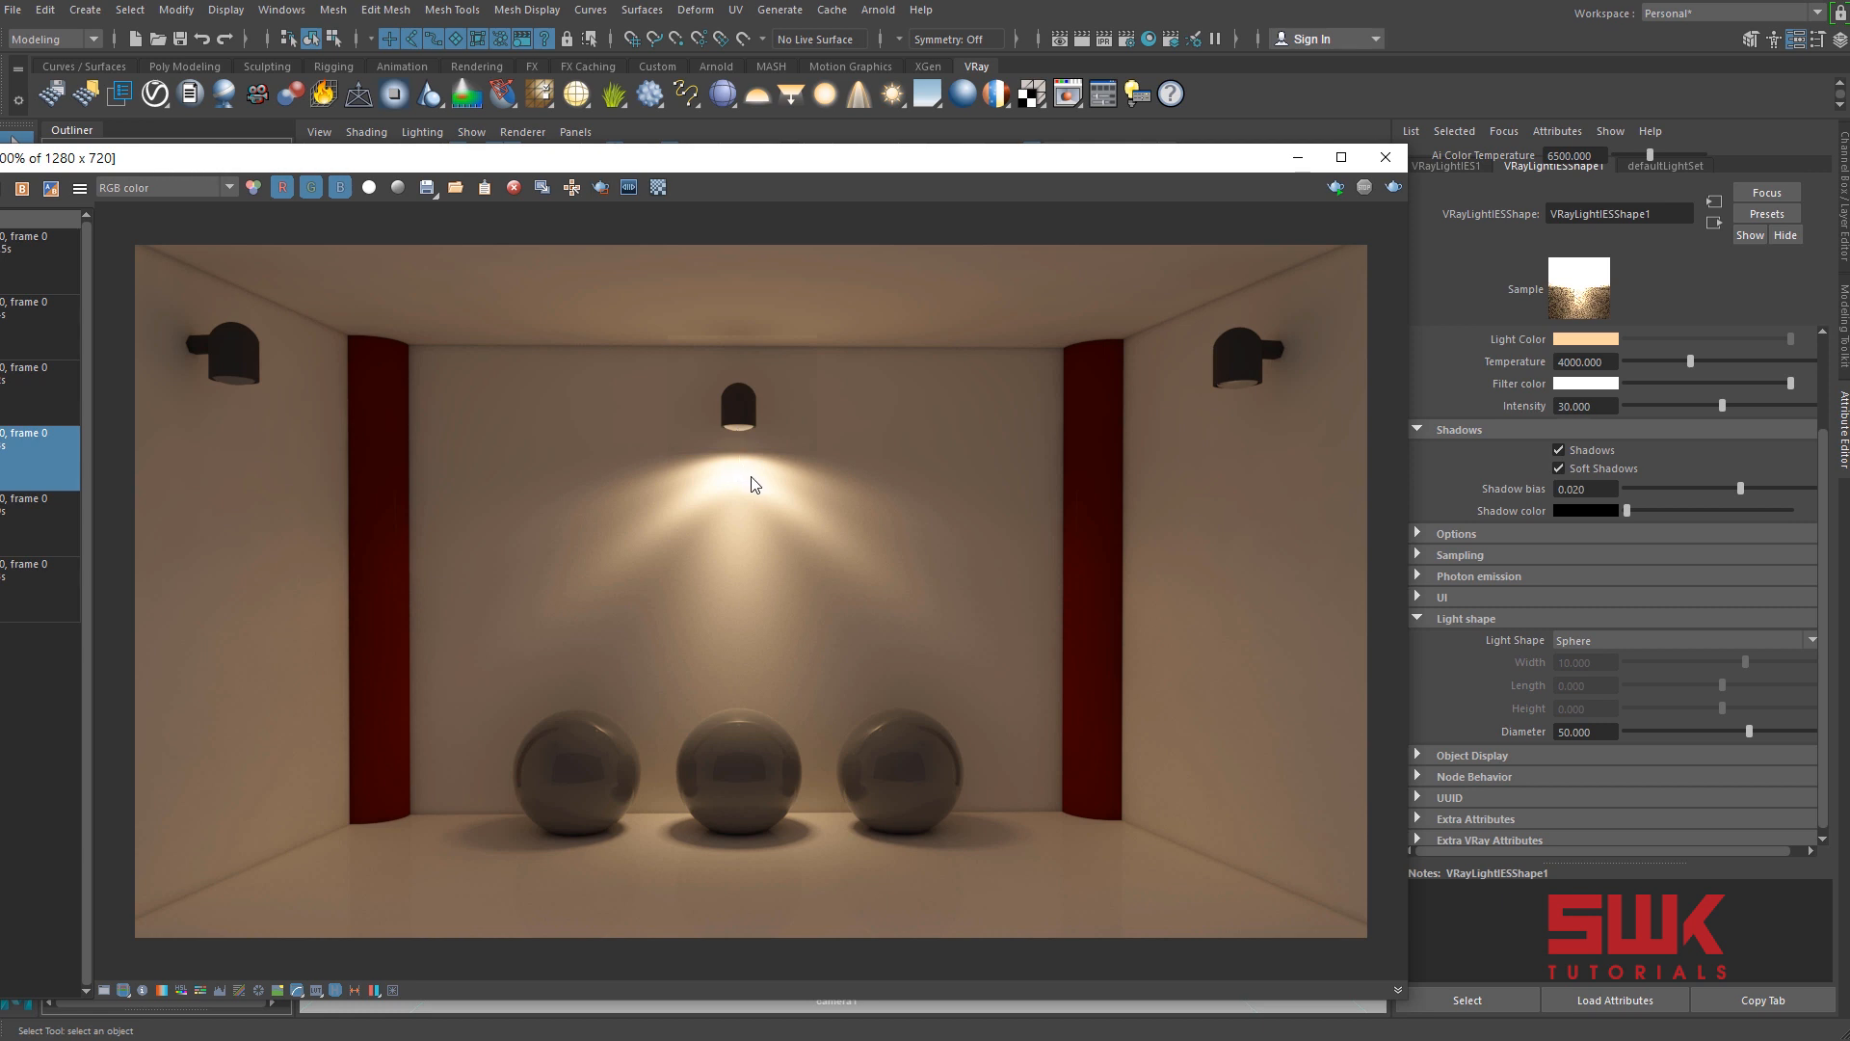
Set the Self-Illumination color of the middle lamp's Glass_Mtl by sampling the bright wall area below the lamp in the render.
drag(780, 169, 958, 725)
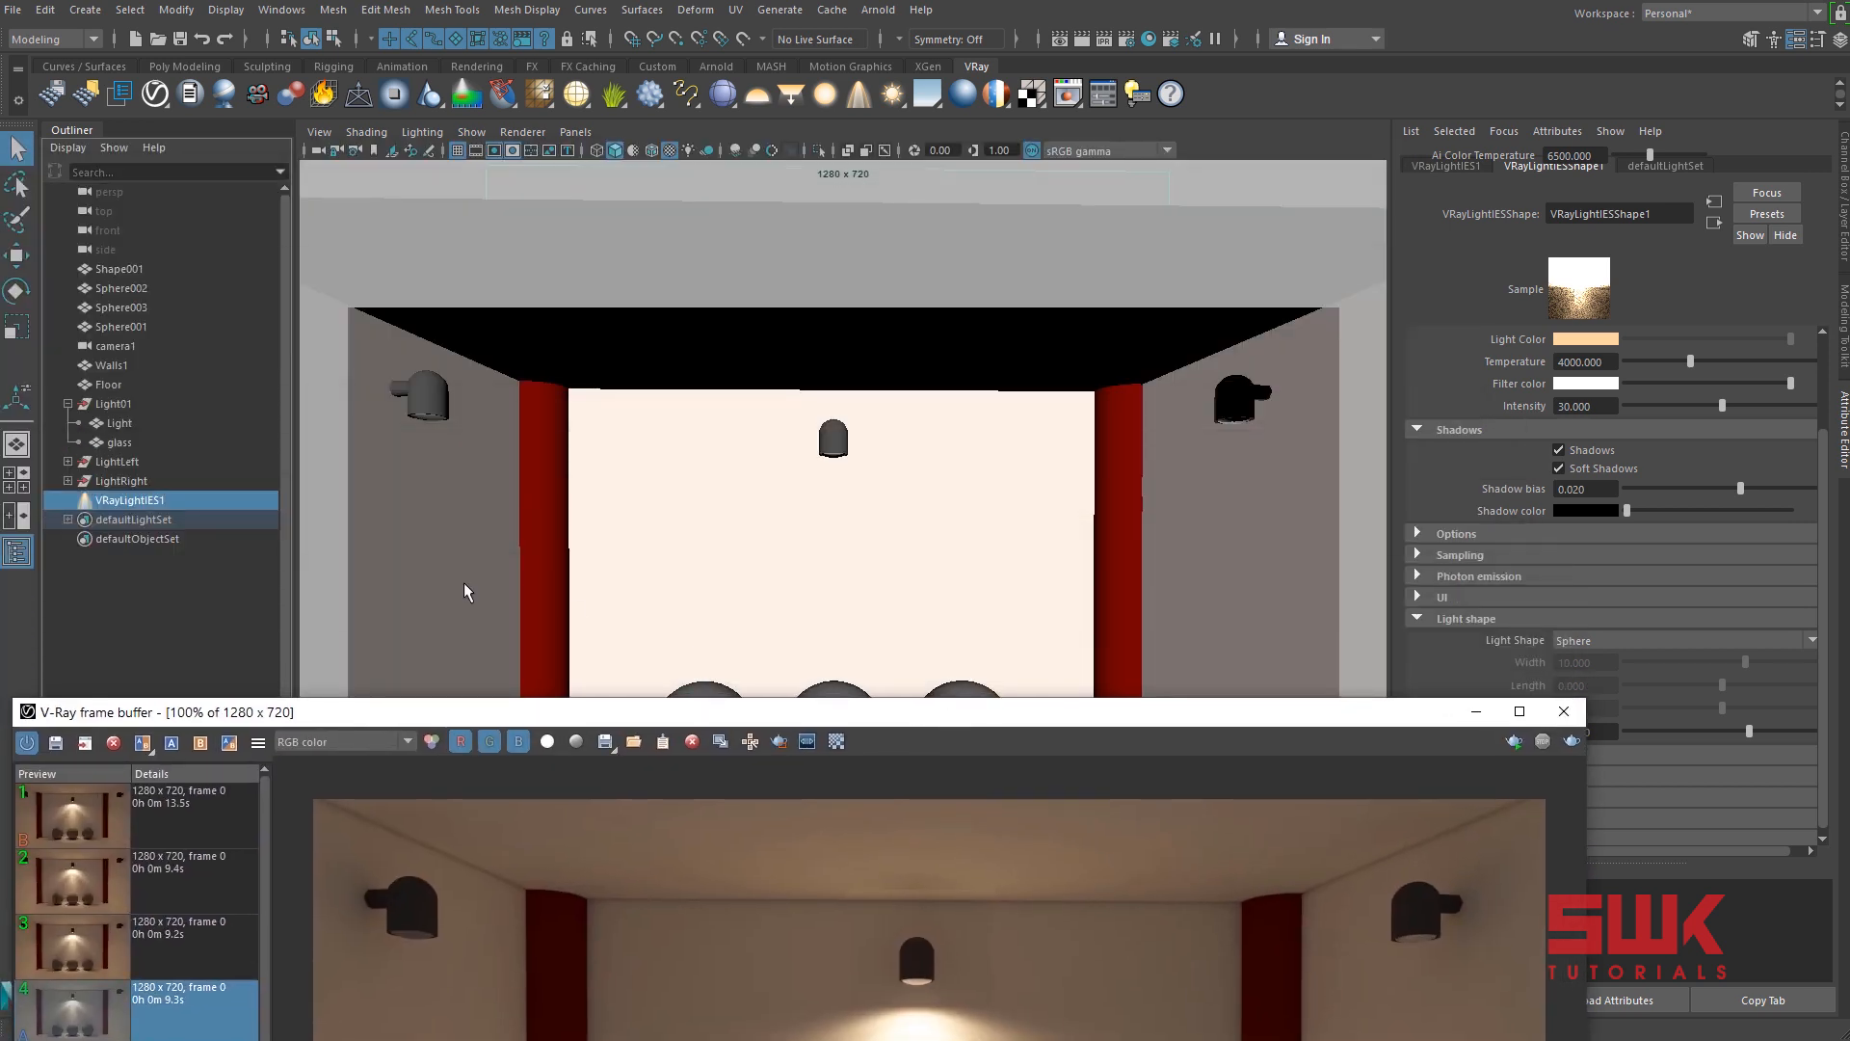
click(116, 443)
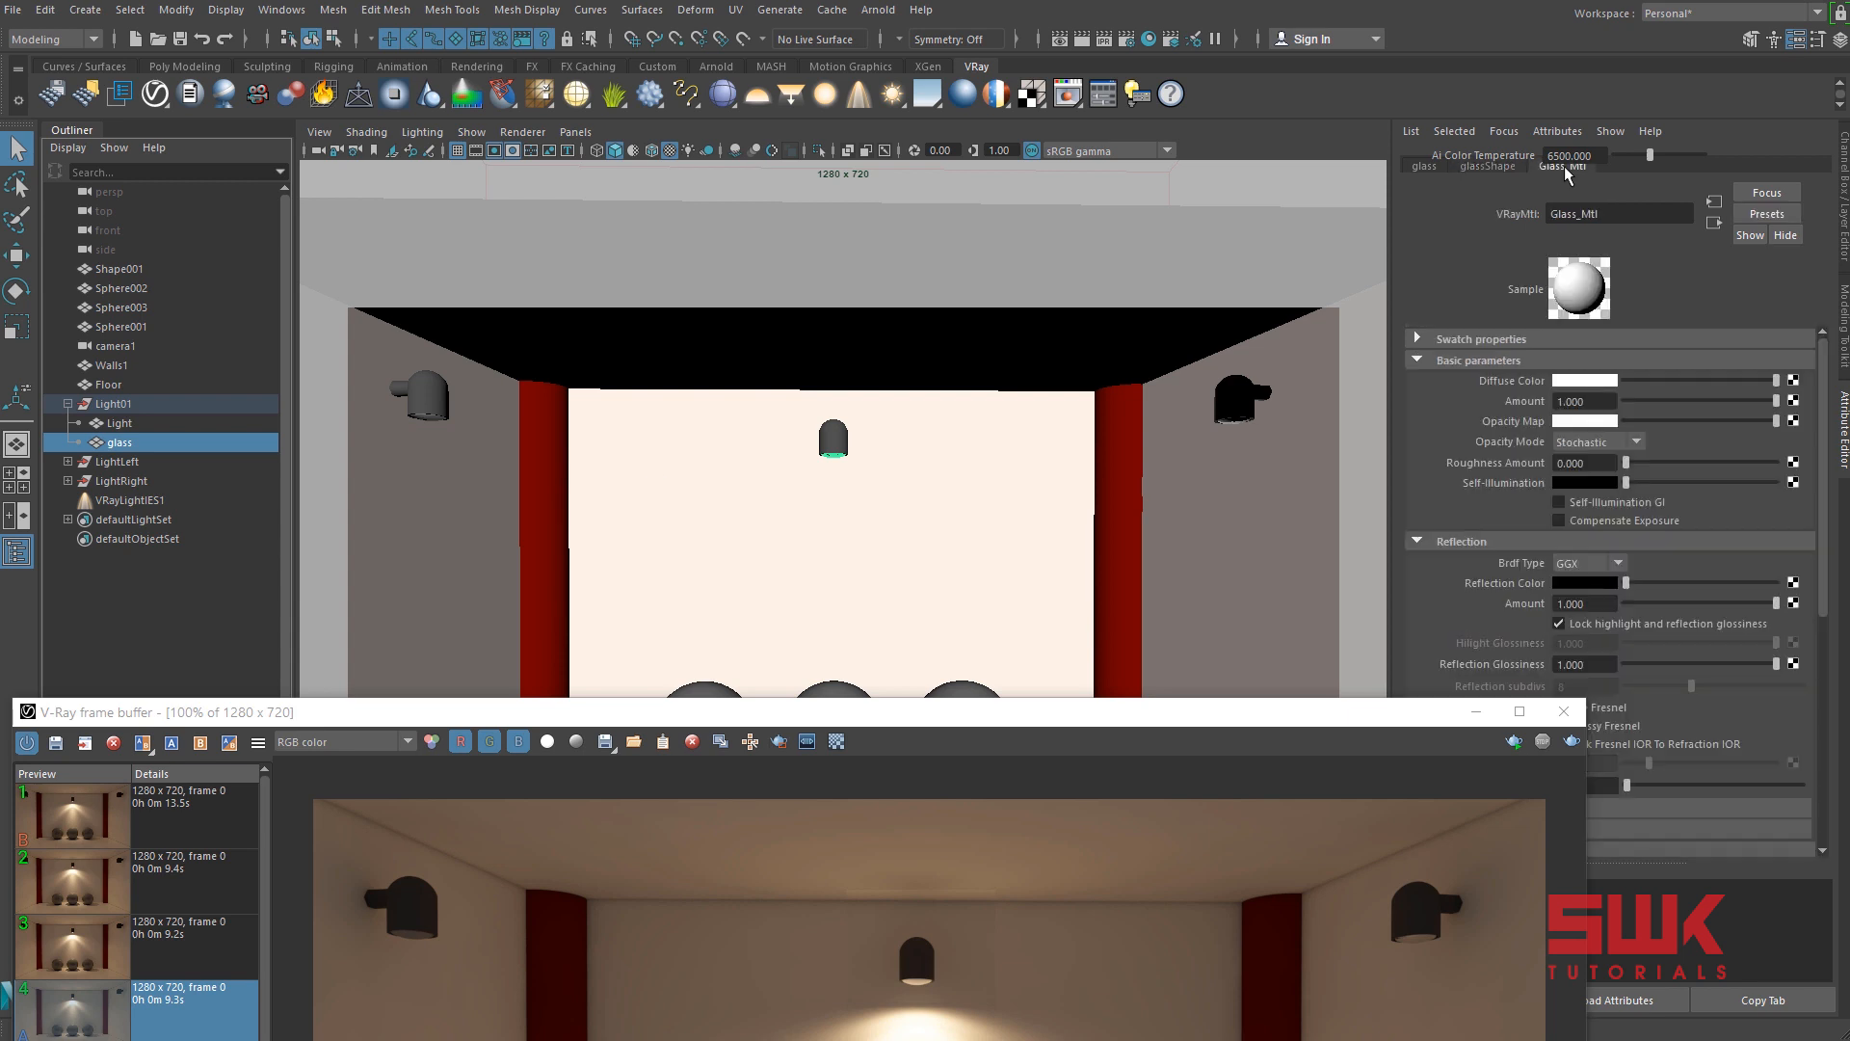
drag(1131, 711, 1000, 158)
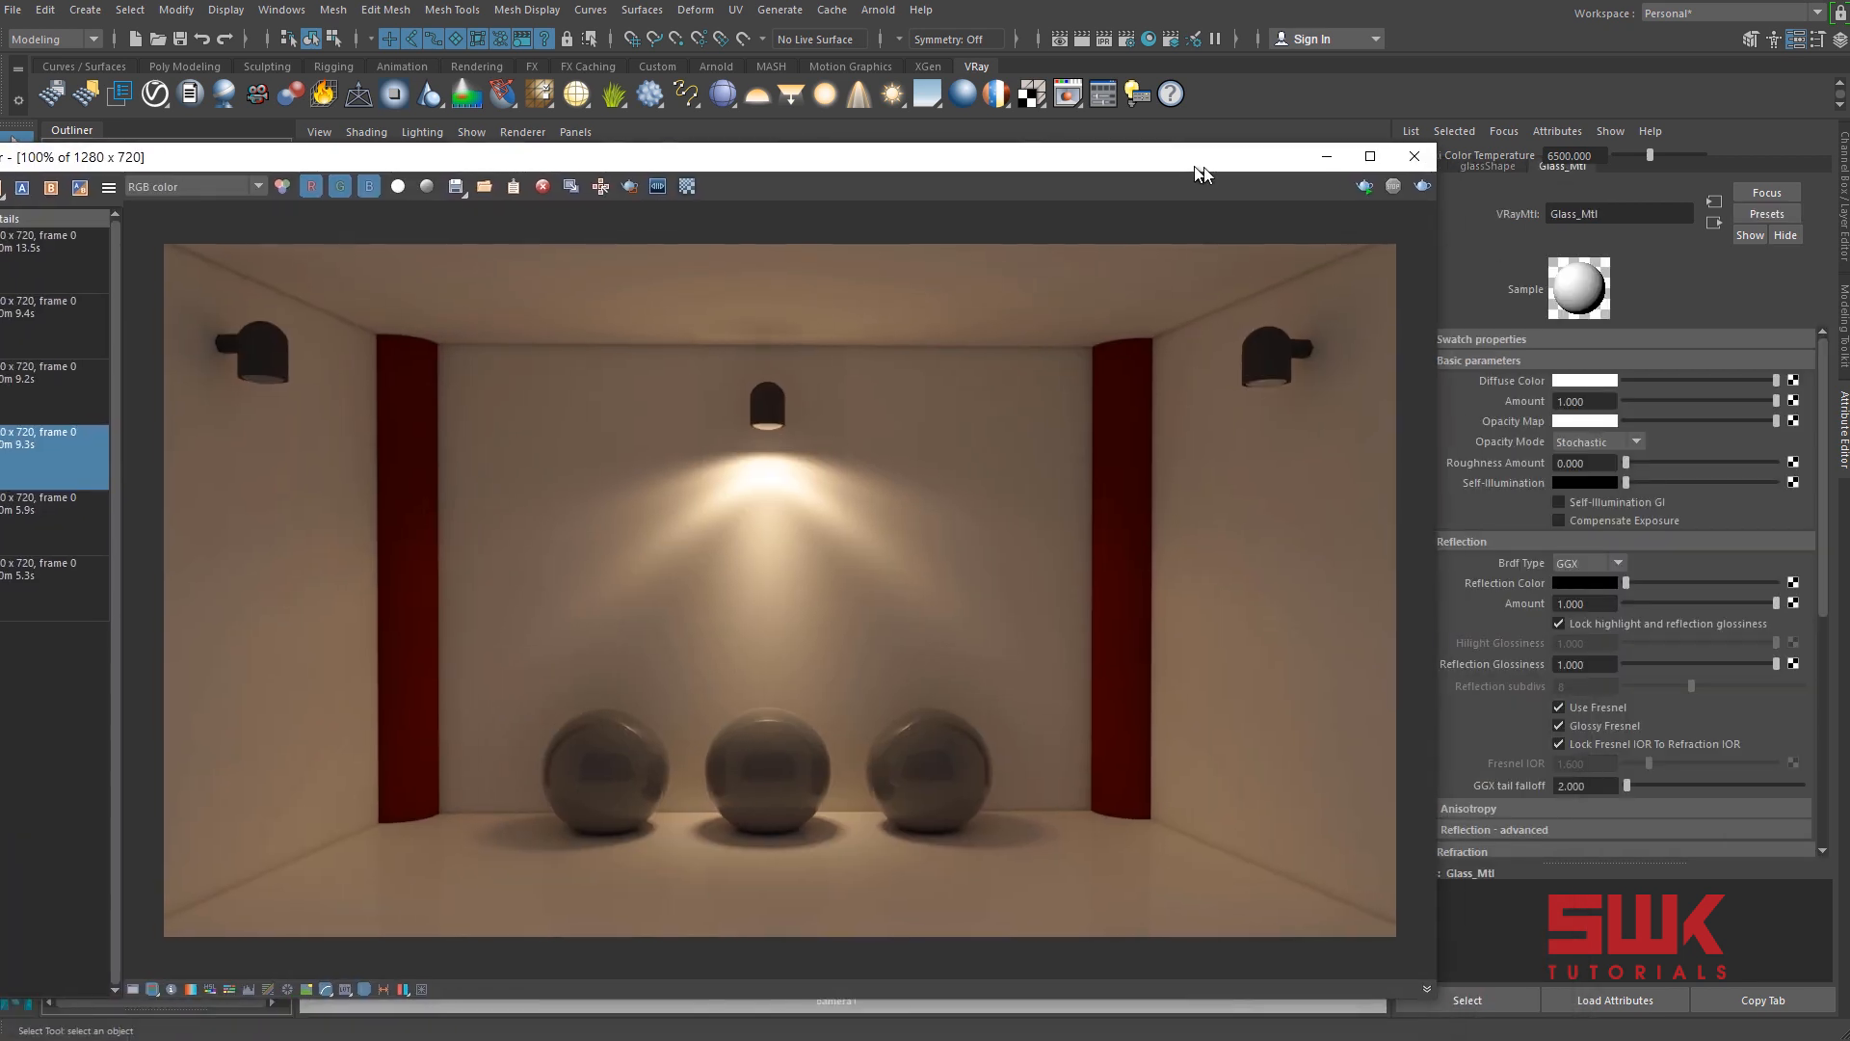
click(1586, 481)
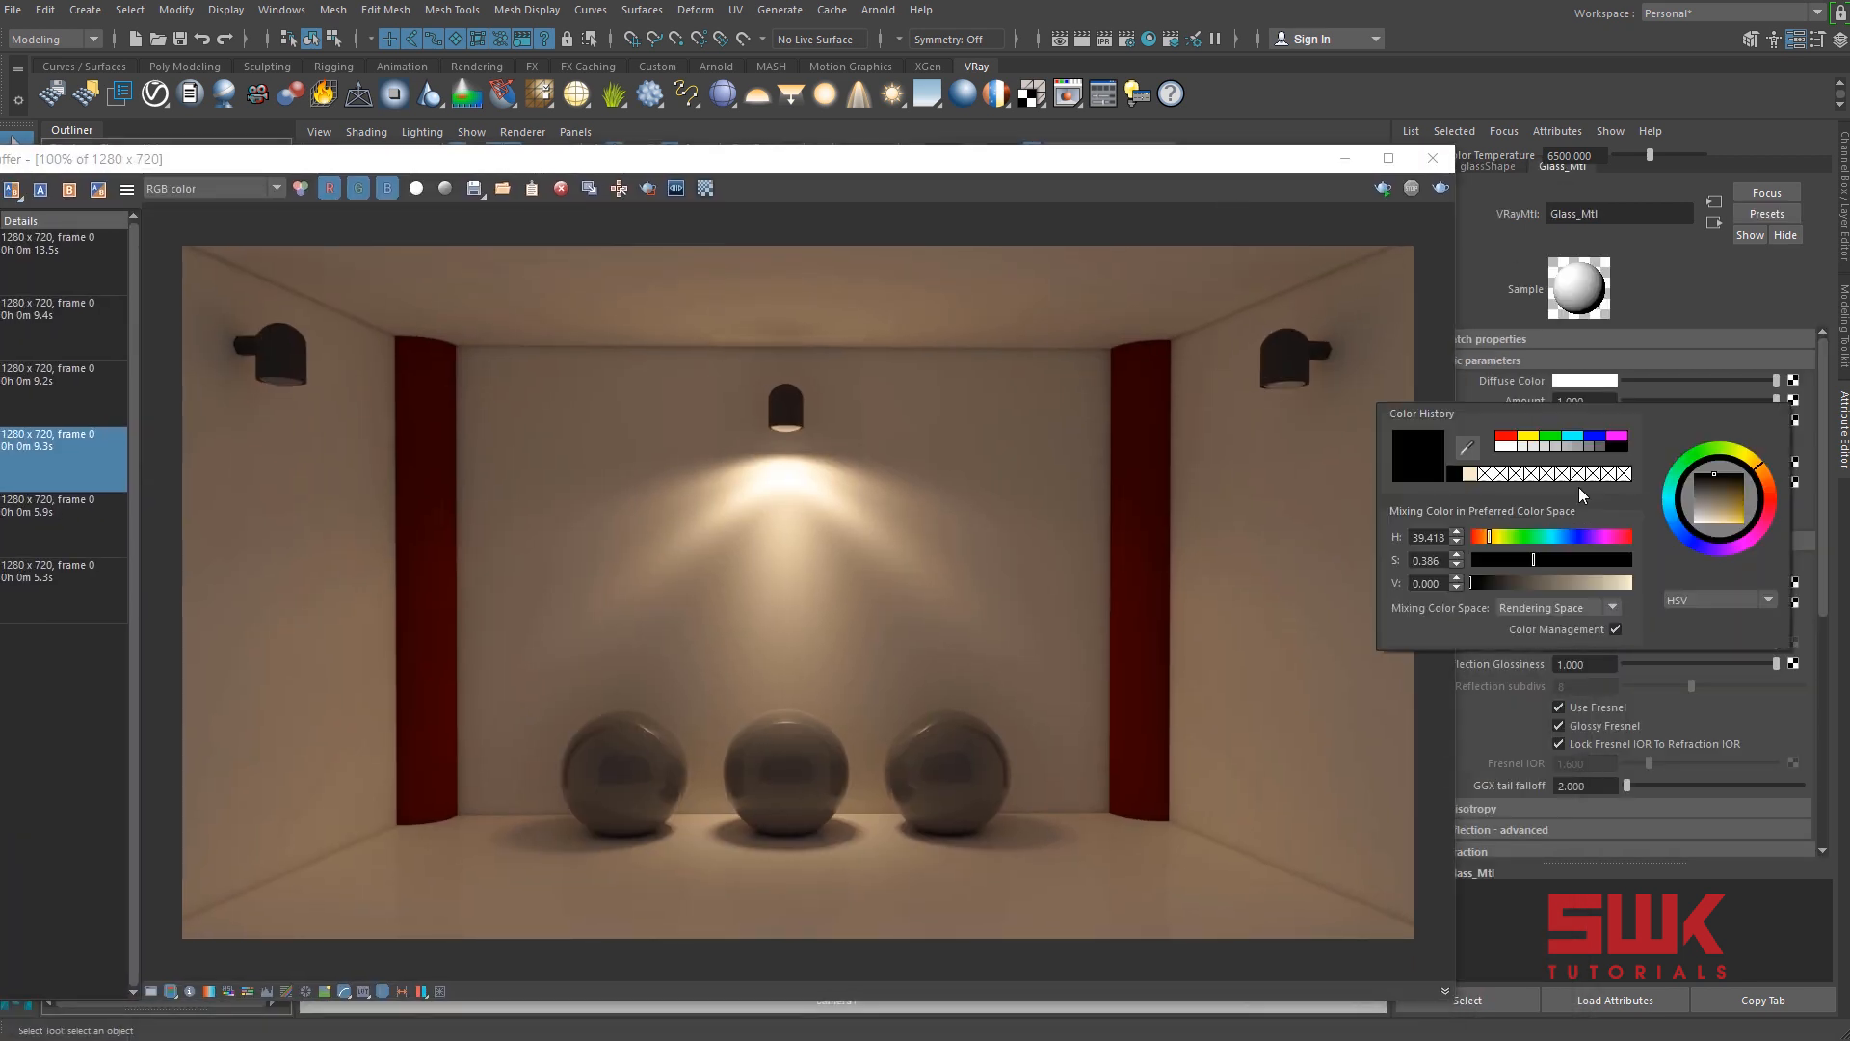
click(1472, 478)
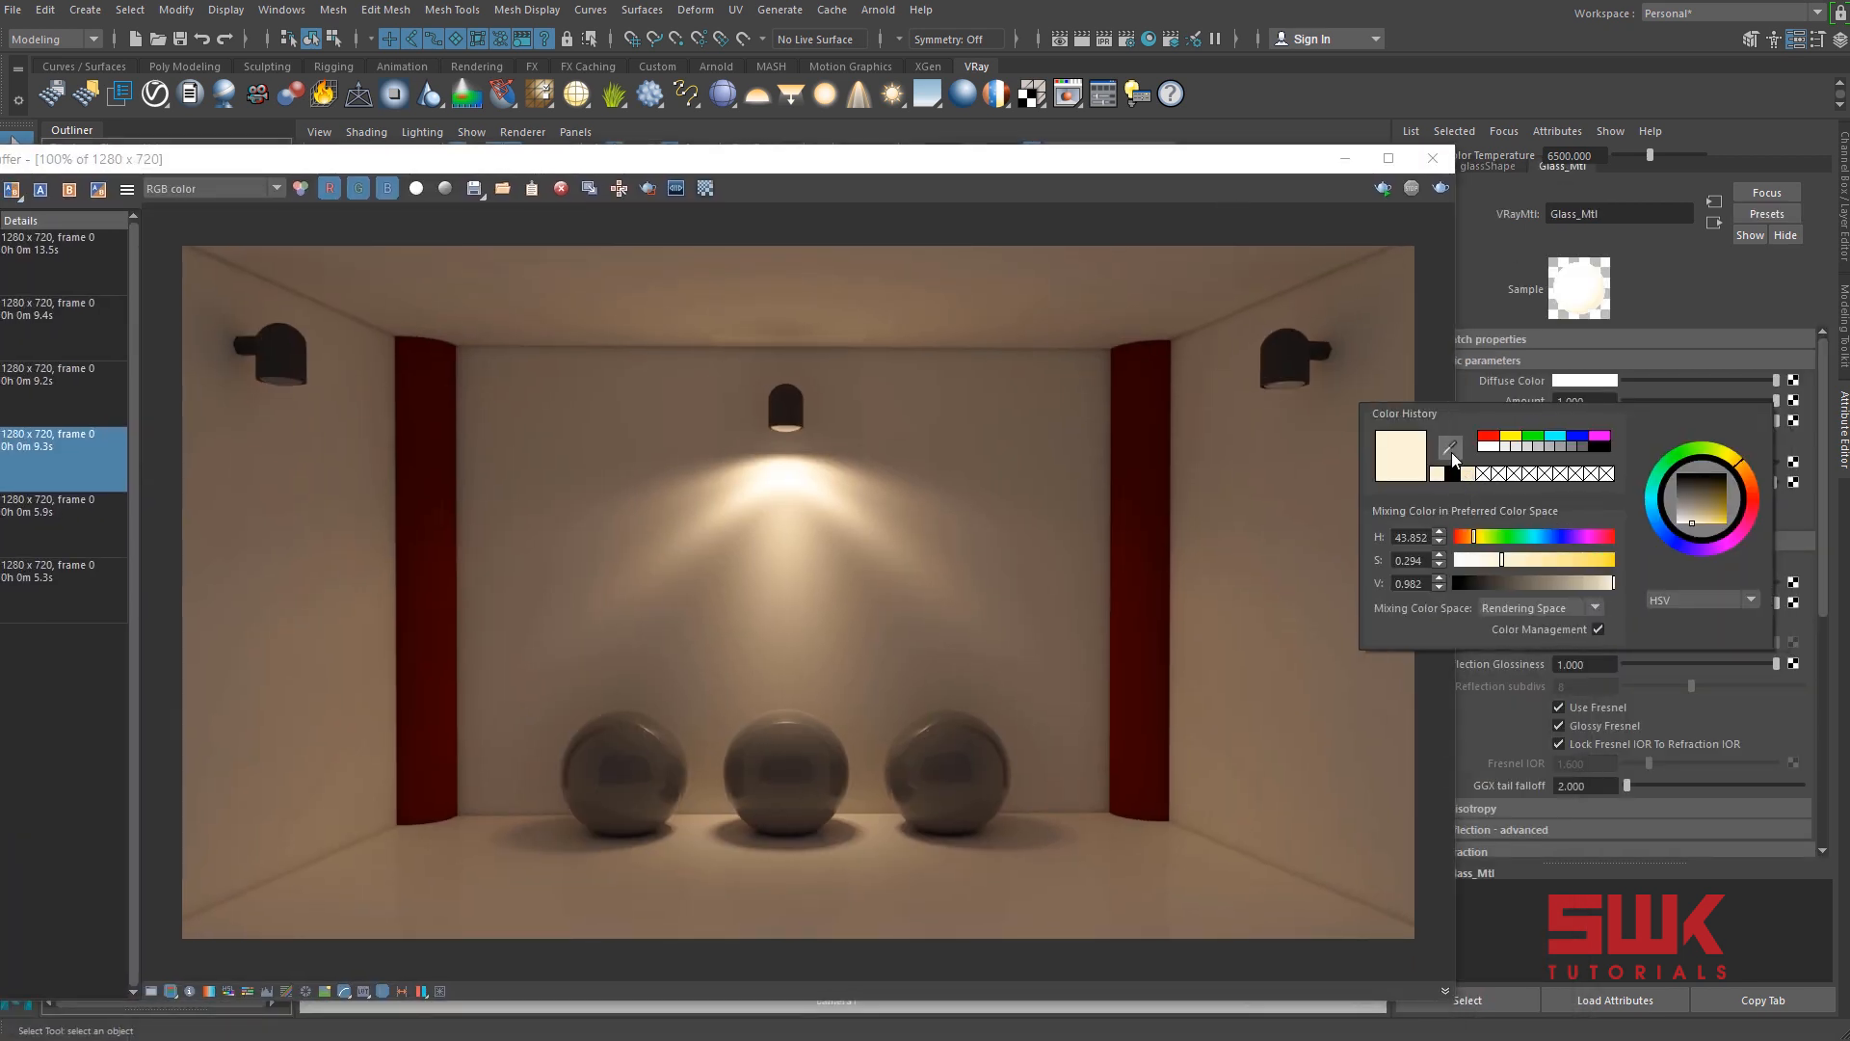
click(783, 473)
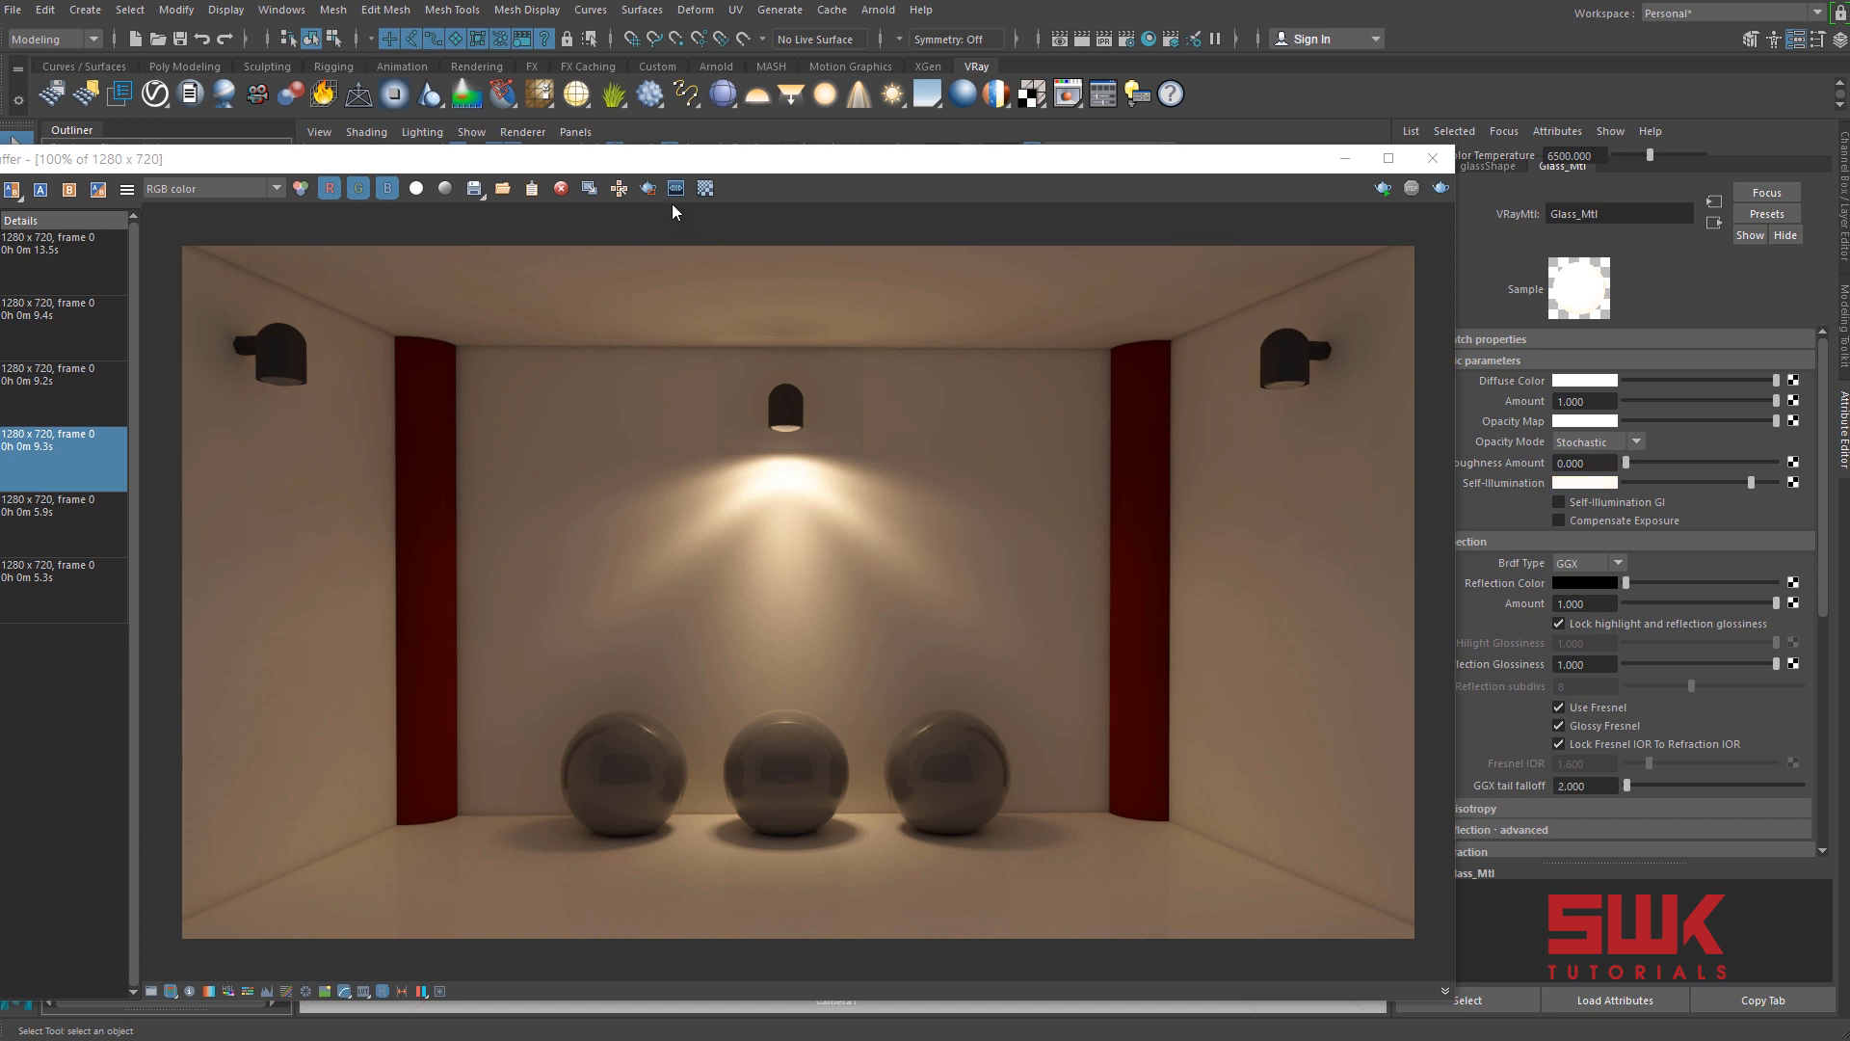
Render only a rectangular region around the middle wall lamp and its light spot.
click(647, 188)
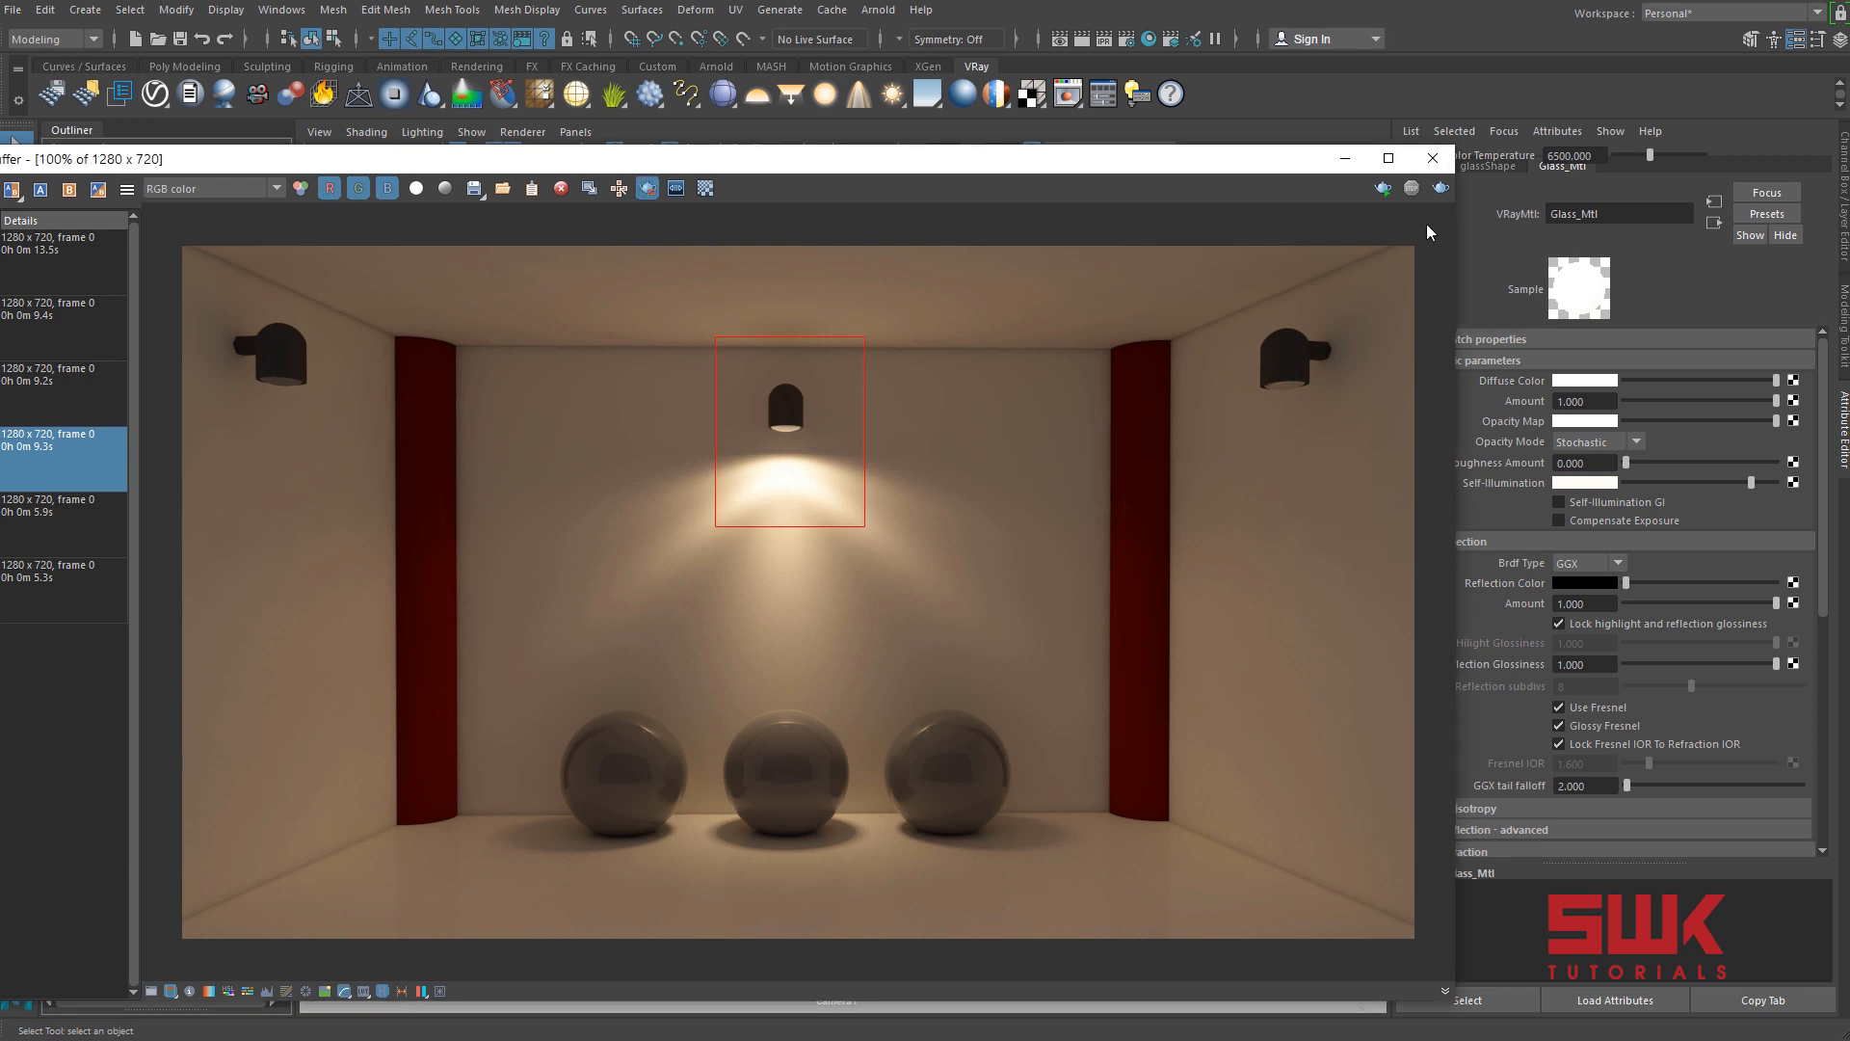
click(1442, 188)
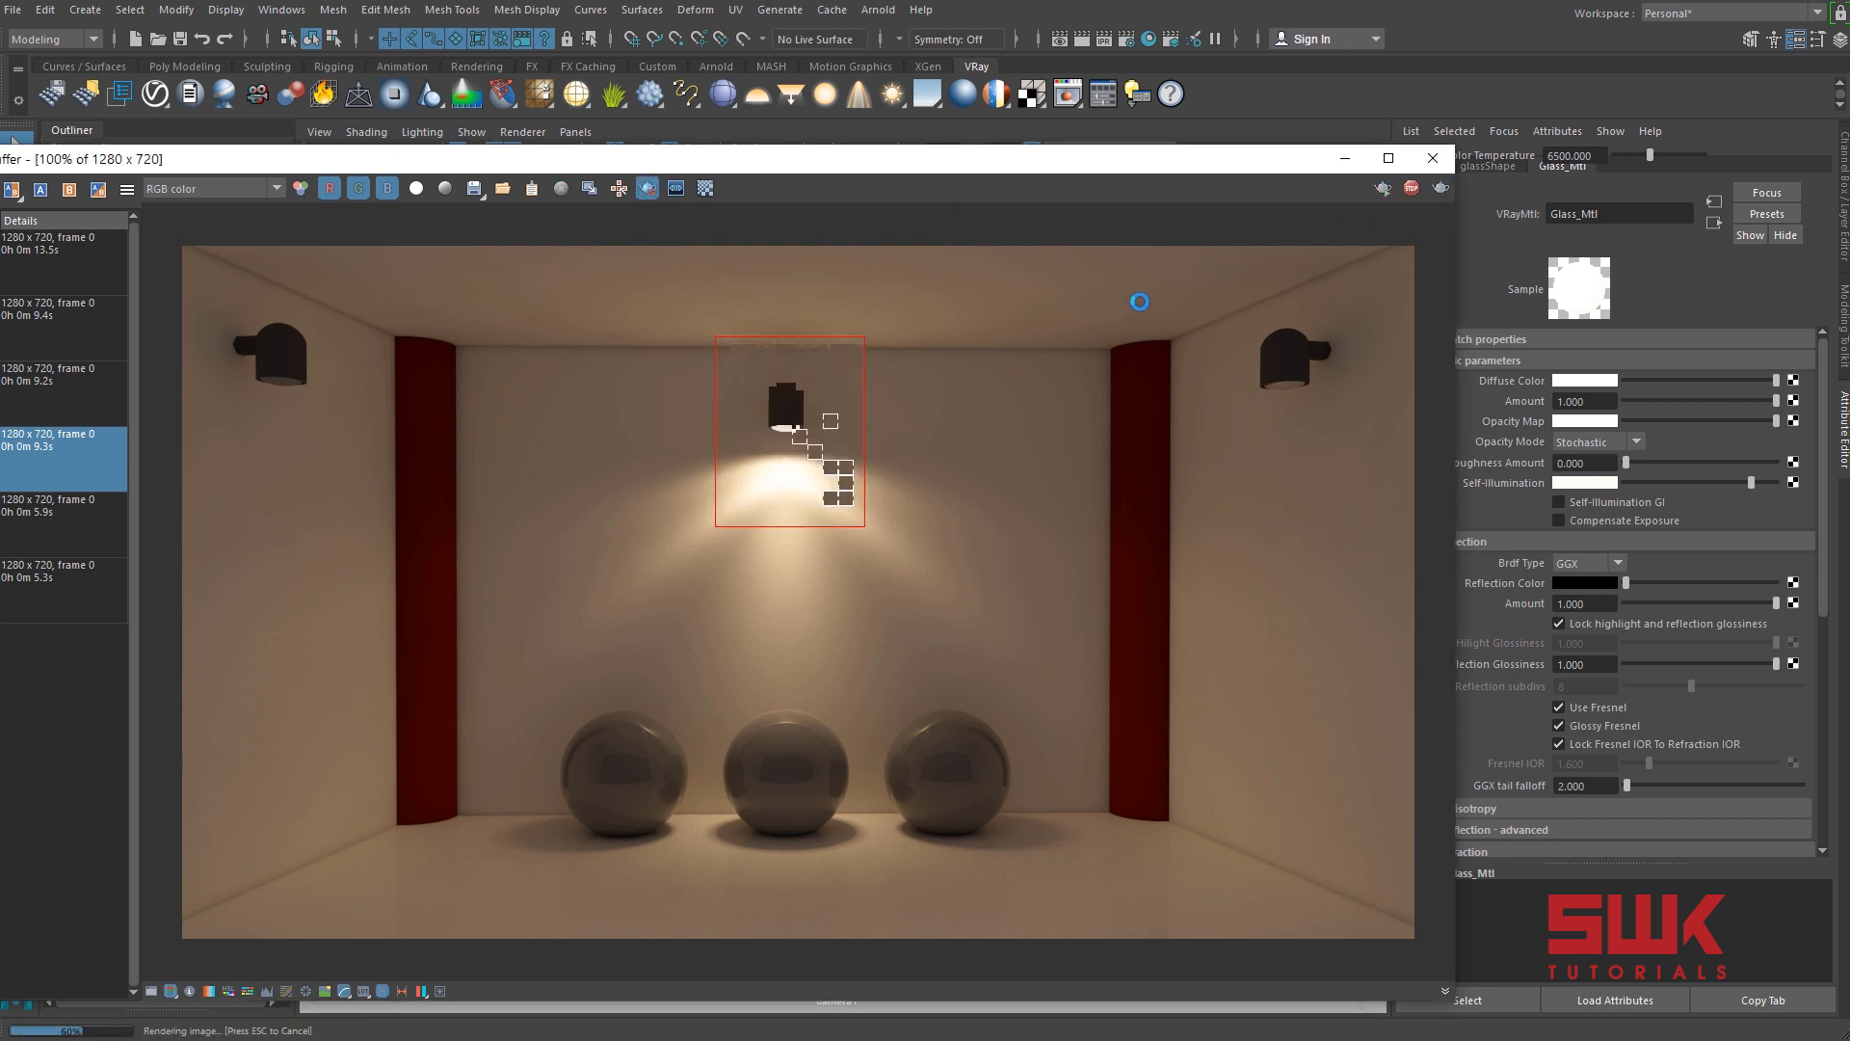